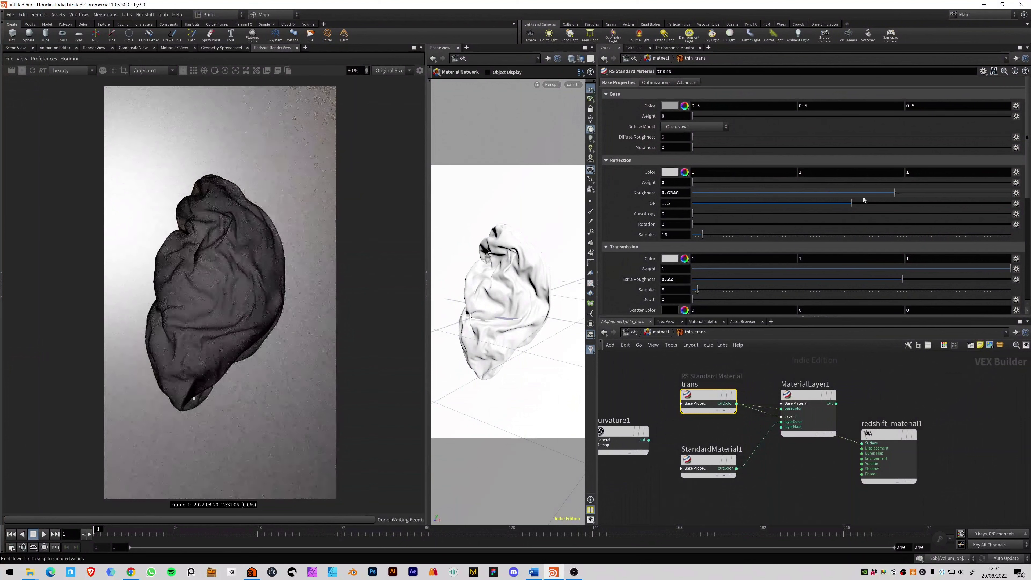
- Set the trans material's reflection roughness to 0.2785 and its extra transmission roughness to 0
drag(899, 195, 723, 199)
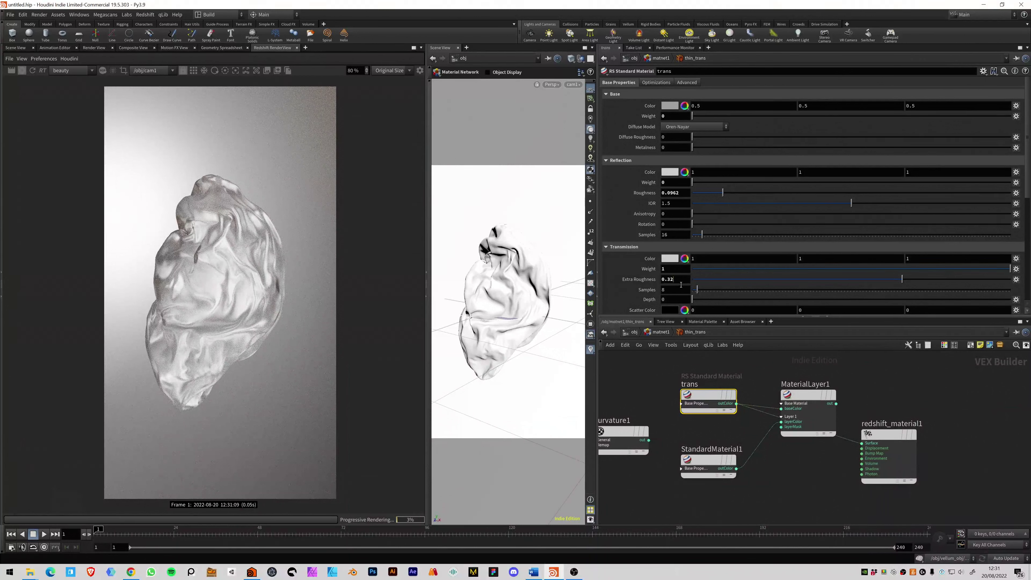
drag(677, 280, 630, 282)
text(0)
key(Return)
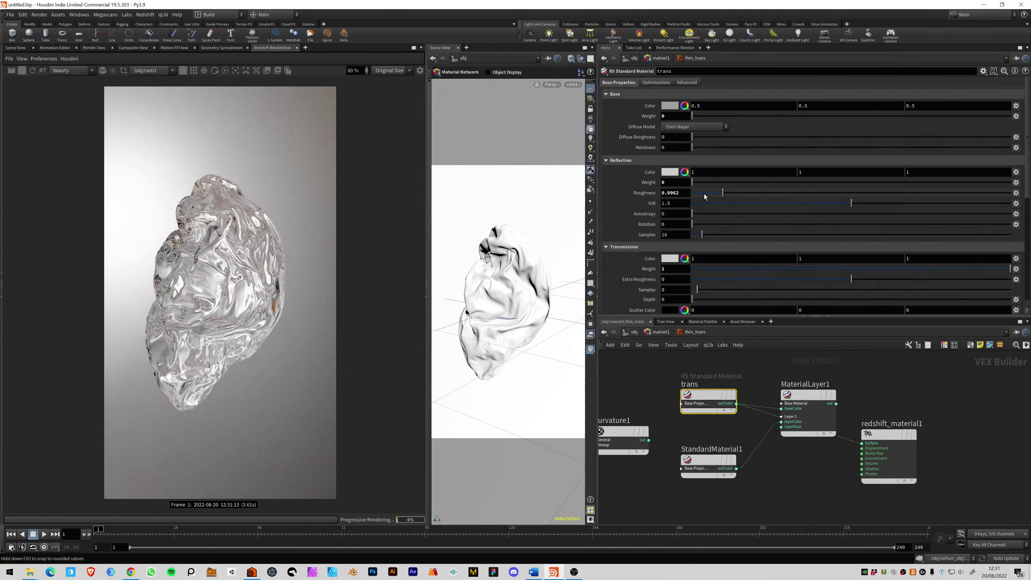
drag(707, 193, 696, 190)
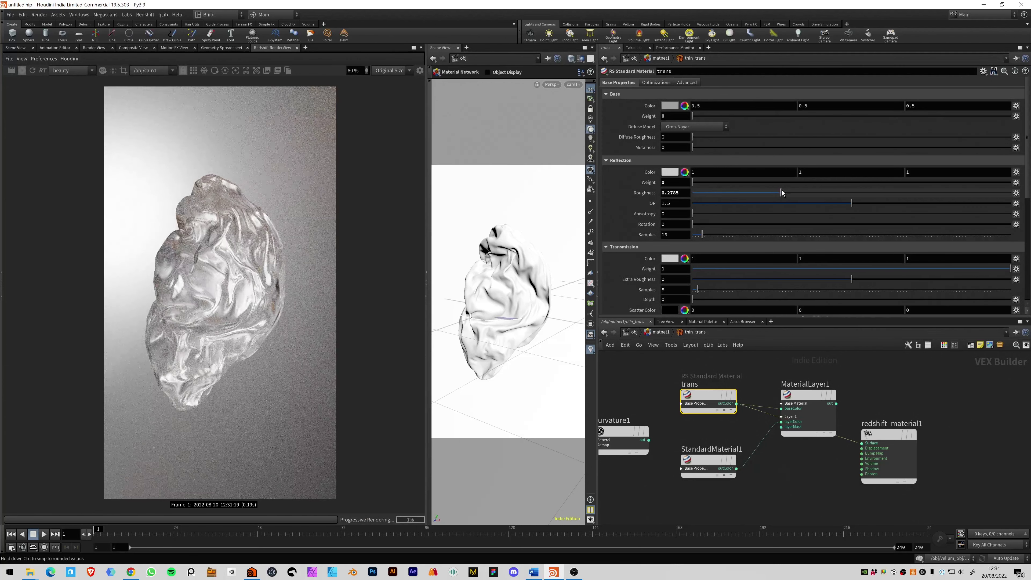
- Connect the output of MaterialLayer1 to the Surface input of redshift_material1
click(808, 481)
drag(835, 404, 861, 443)
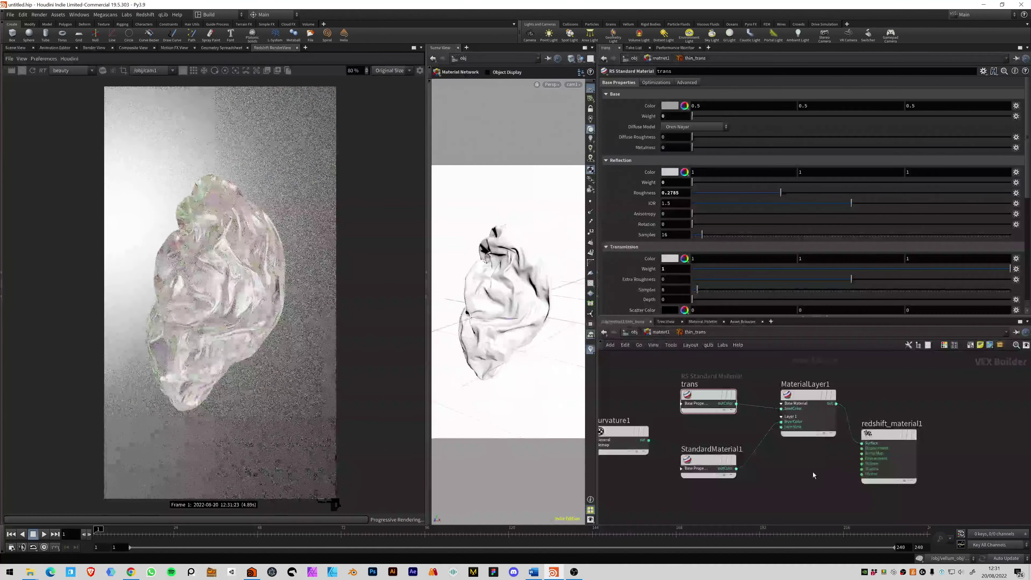
middle_drag(803, 471, 805, 467)
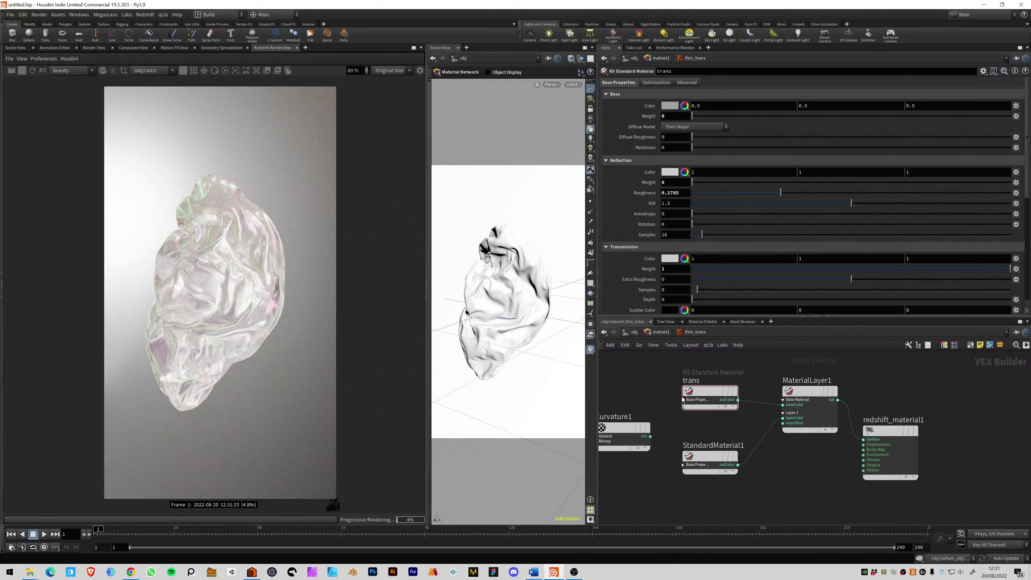
- Display StandardMaterial1's base color as hue, saturation and value, and set its value component to 0 for black
click(710, 456)
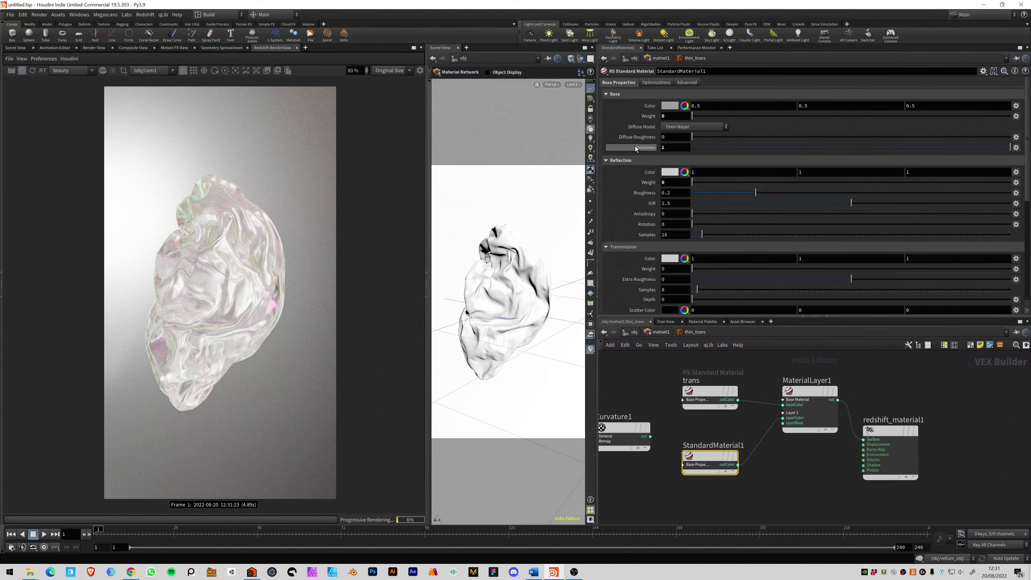
scroll(643, 205, down, 5)
scroll(640, 204, up, 5)
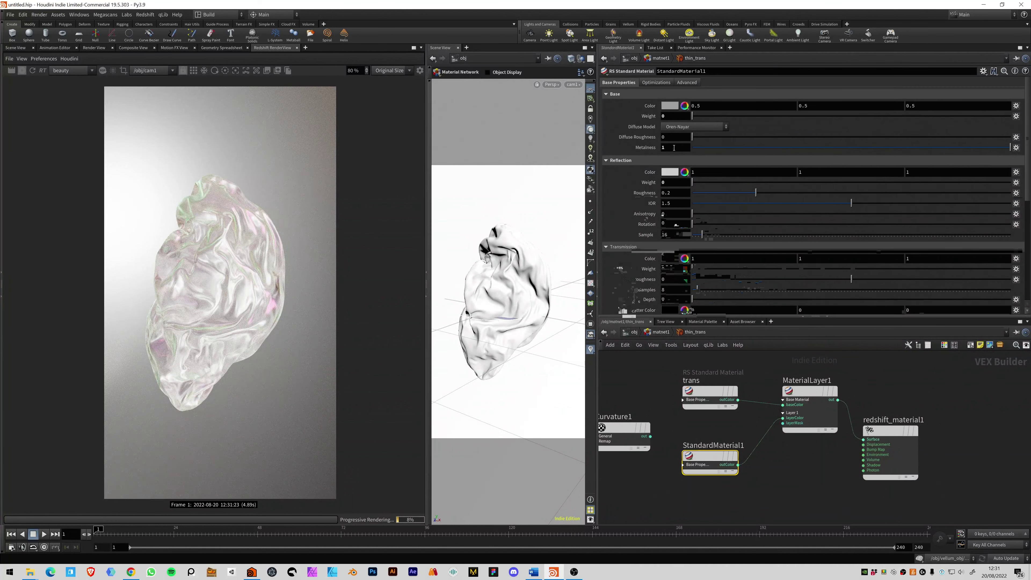
click(684, 106)
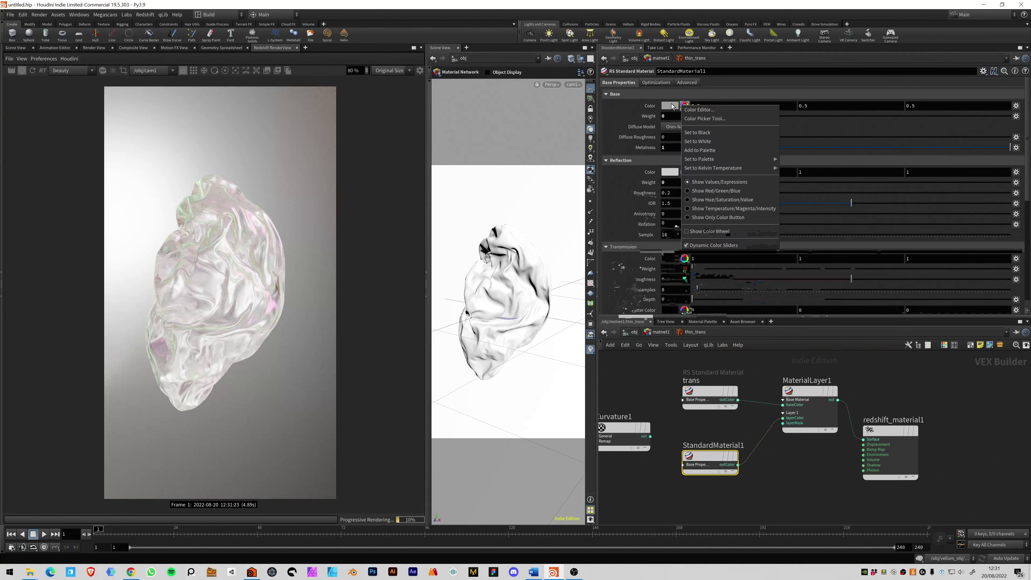
click(722, 199)
click(721, 119)
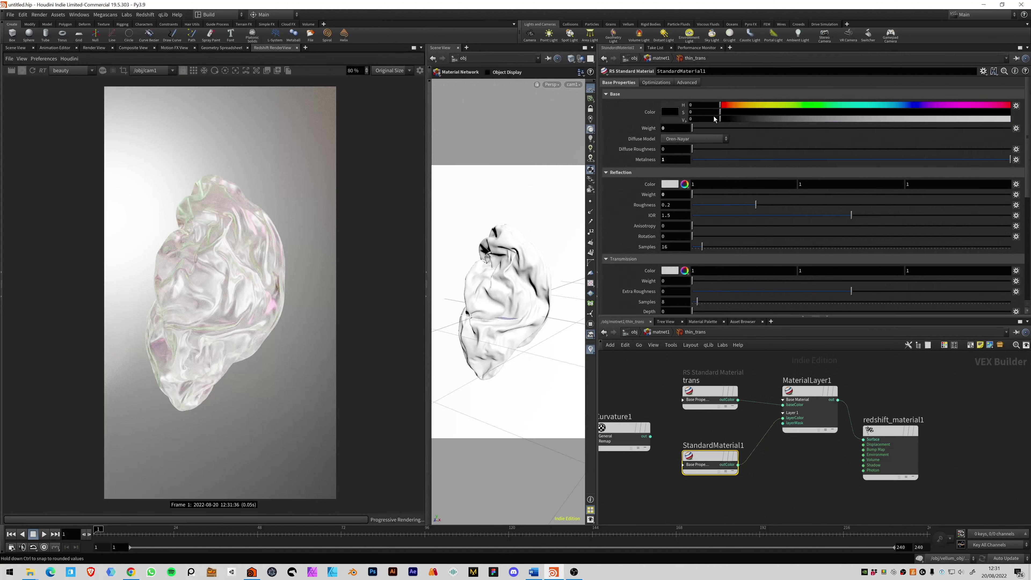
- Review the trans, StandardMaterial1 and MaterialLayer1 nodes and how they are wired in the thin_trans network
click(710, 391)
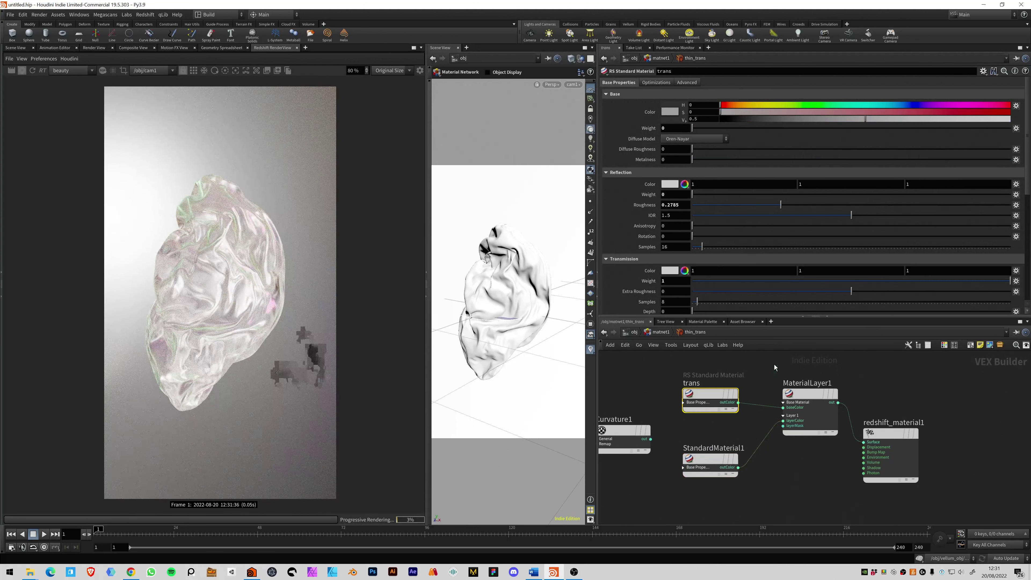
click(796, 482)
middle_drag(797, 477, 797, 474)
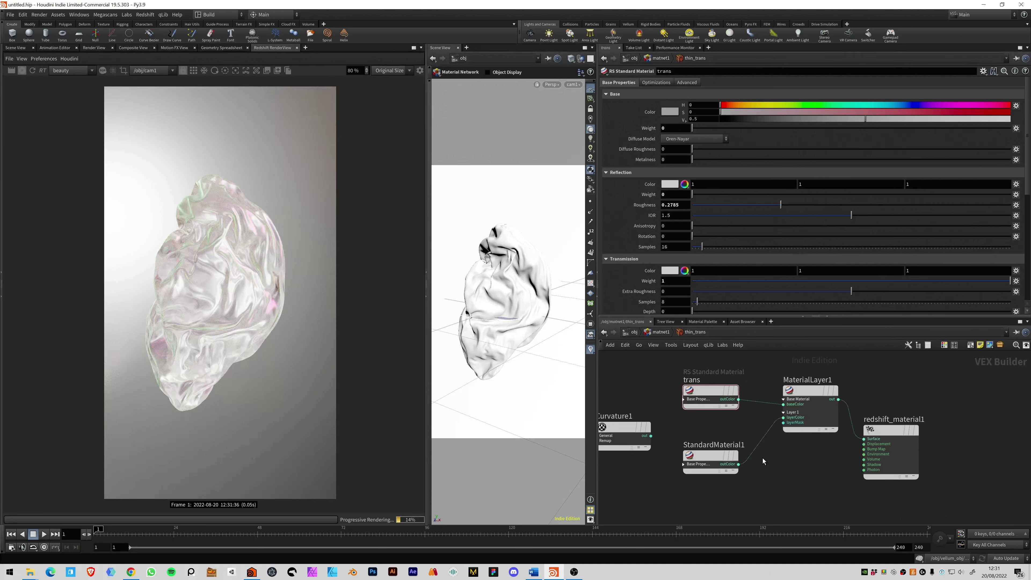
middle_drag(818, 466, 822, 468)
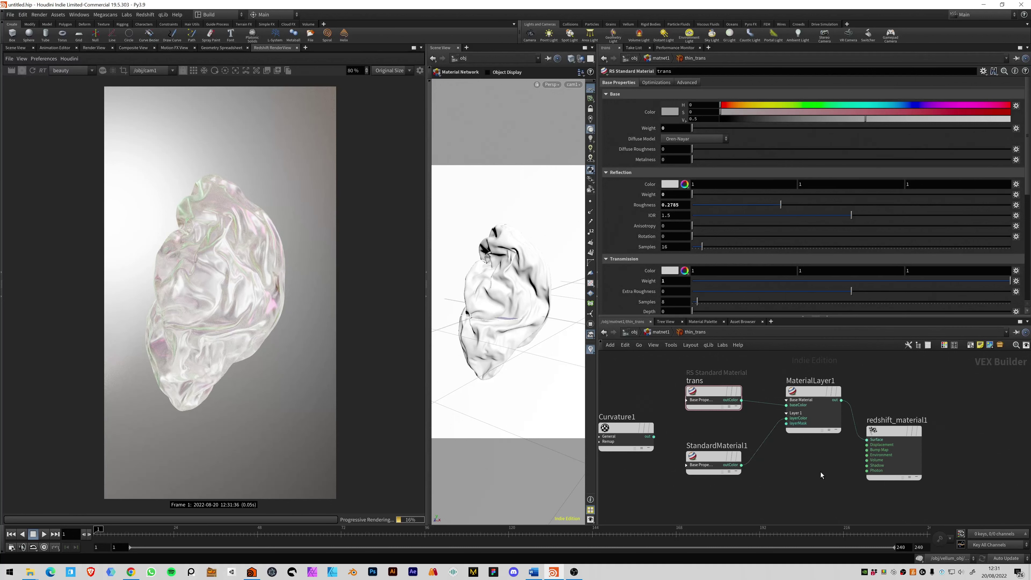
middle_drag(798, 470, 801, 472)
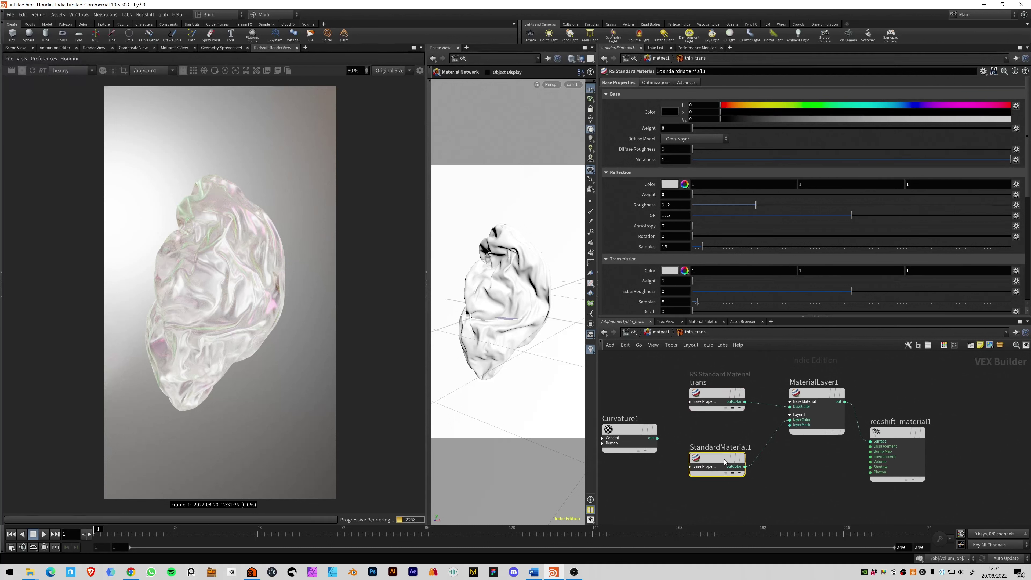
click(795, 392)
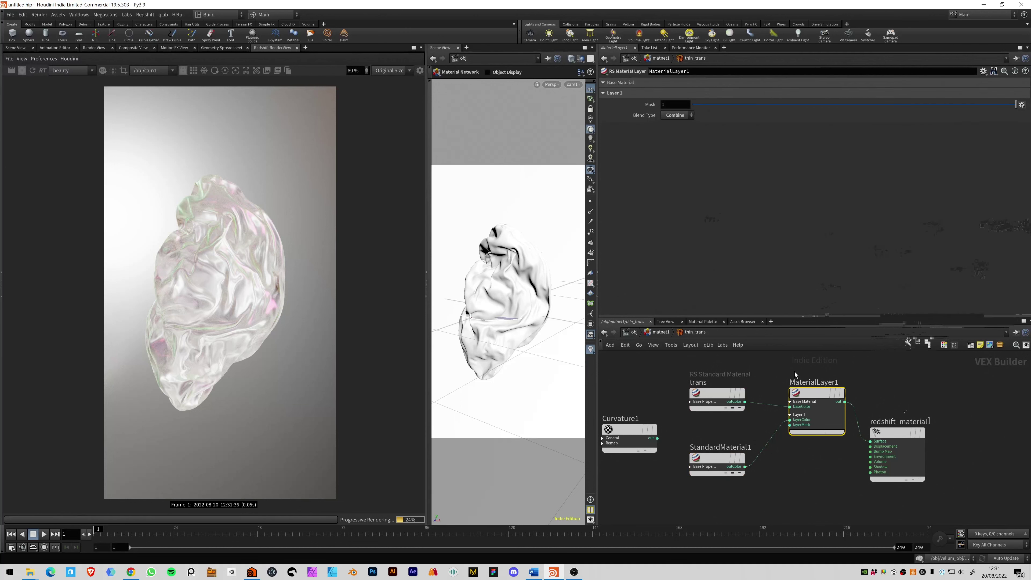
click(812, 458)
middle_drag(808, 459, 808, 458)
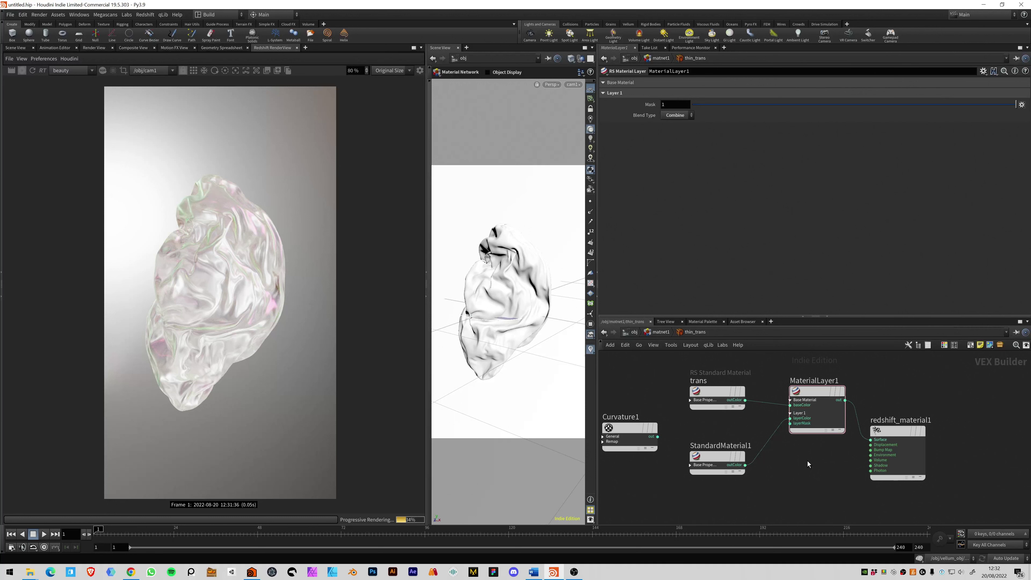
middle_drag(807, 461, 812, 466)
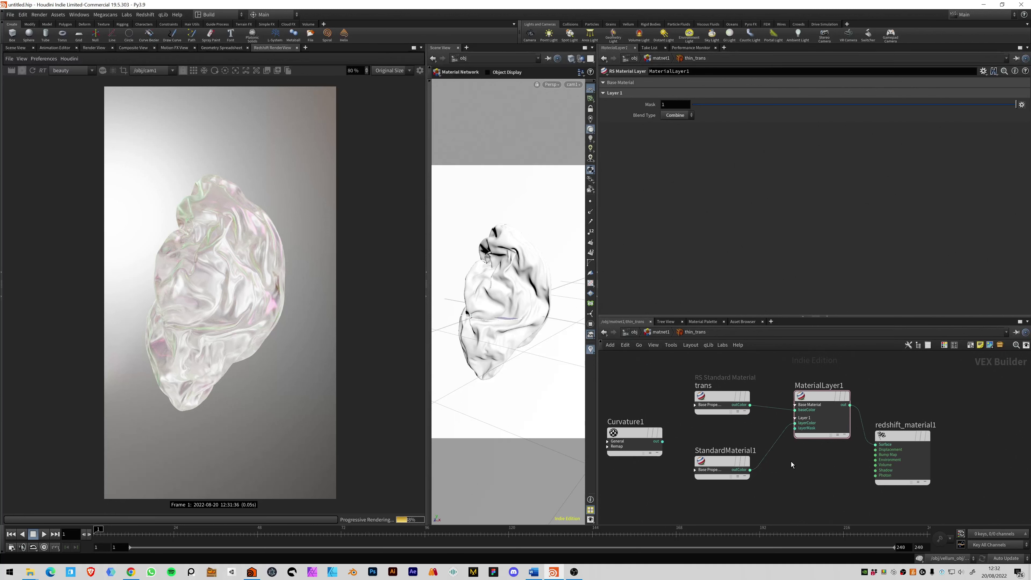
middle_drag(787, 463, 795, 462)
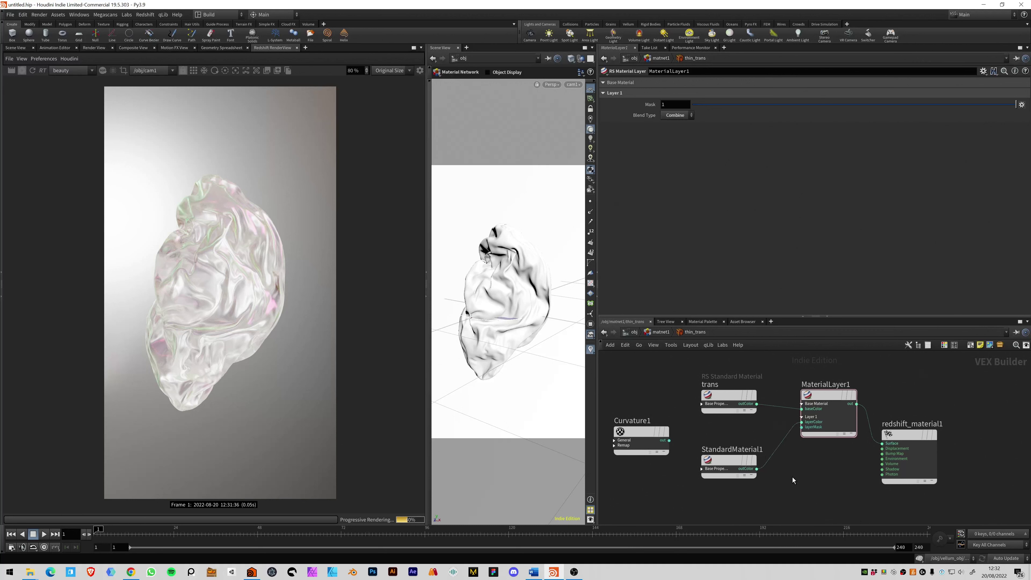
drag(711, 448, 699, 442)
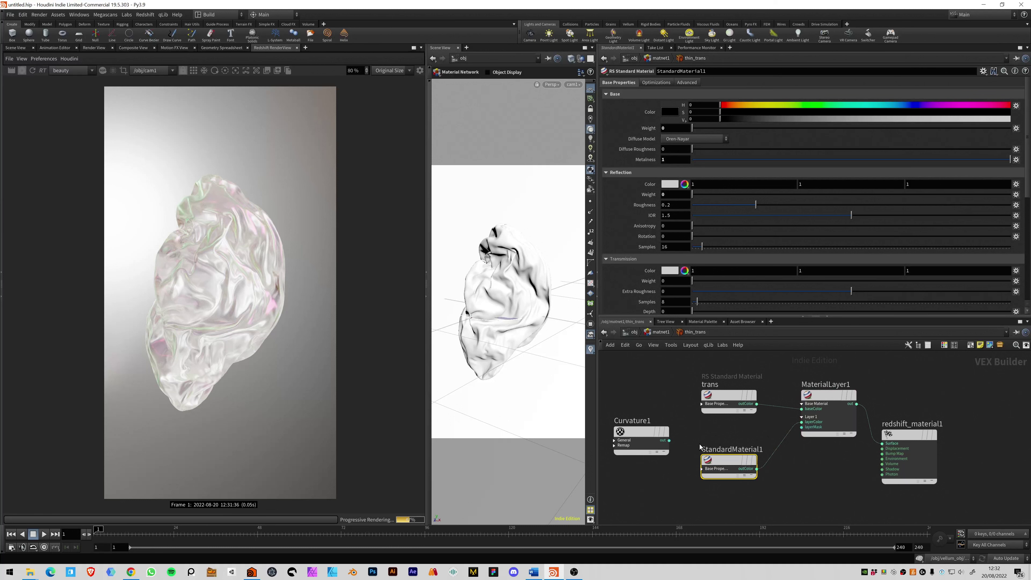
click(806, 482)
middle_drag(802, 481, 805, 482)
- Go up to matnet1 and add an RS Material Builder node below thin_trans
key(u)
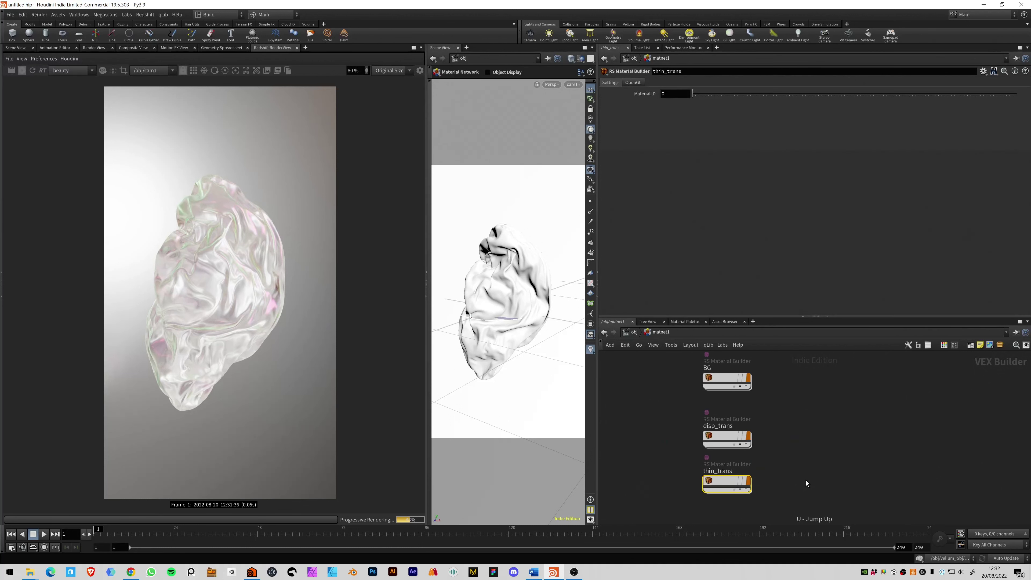
key(Tab)
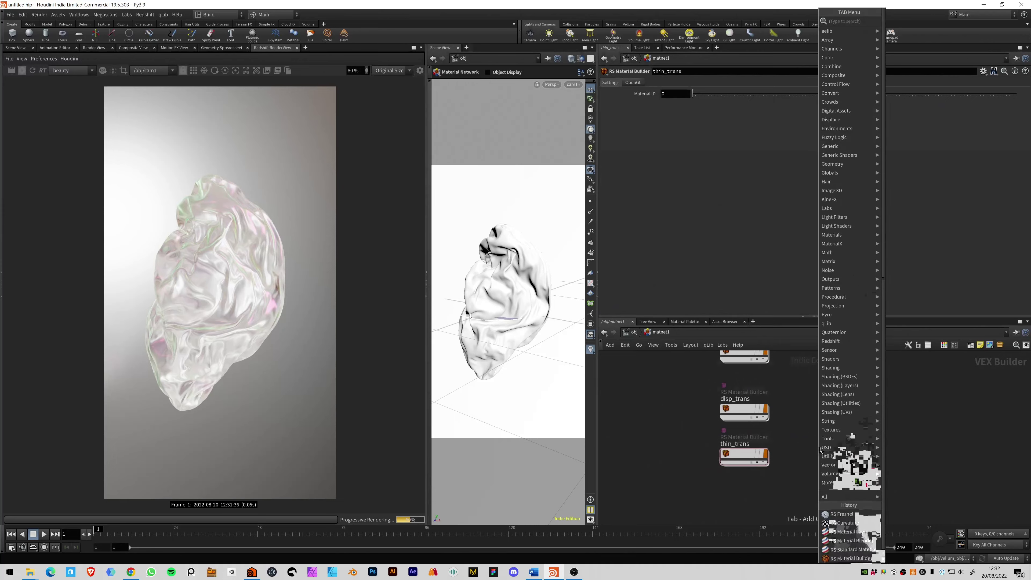
text(rs mat)
key(Return)
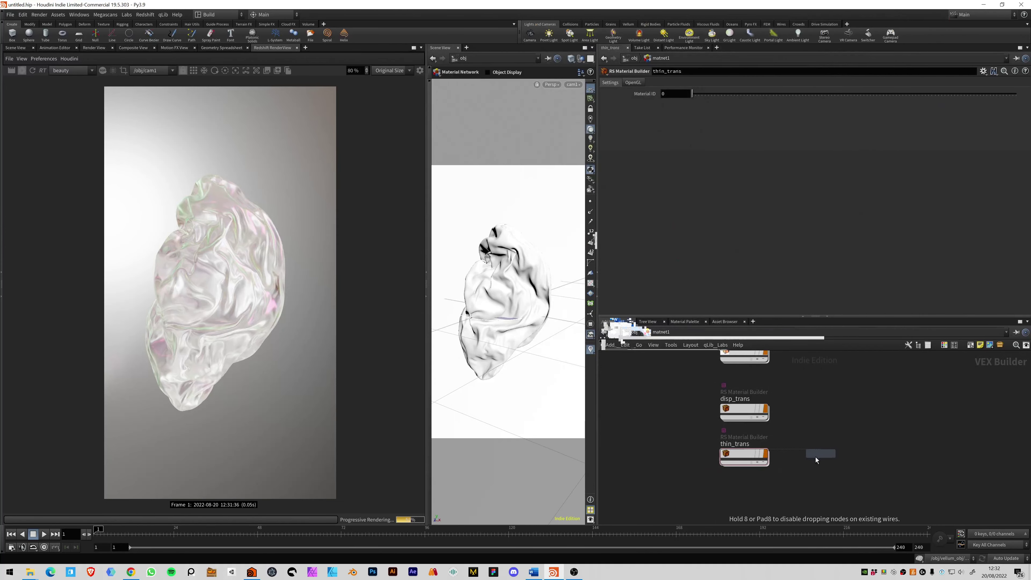
click(751, 488)
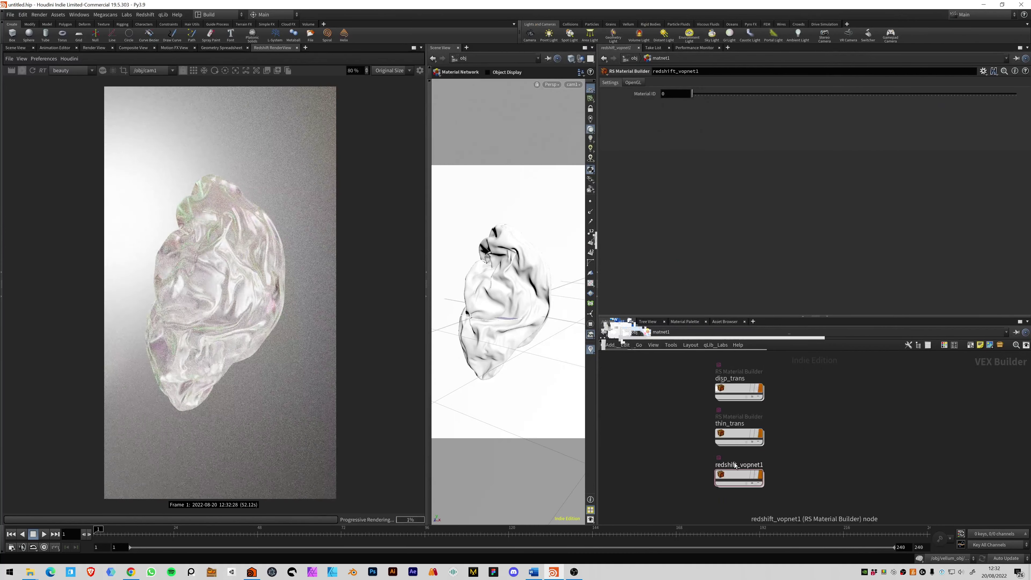
- Rename the new material builder to osl and assign it to the crumpled mesh in the scene
double_click(735, 464)
text(oa)
key(BackSpace)
text(sl)
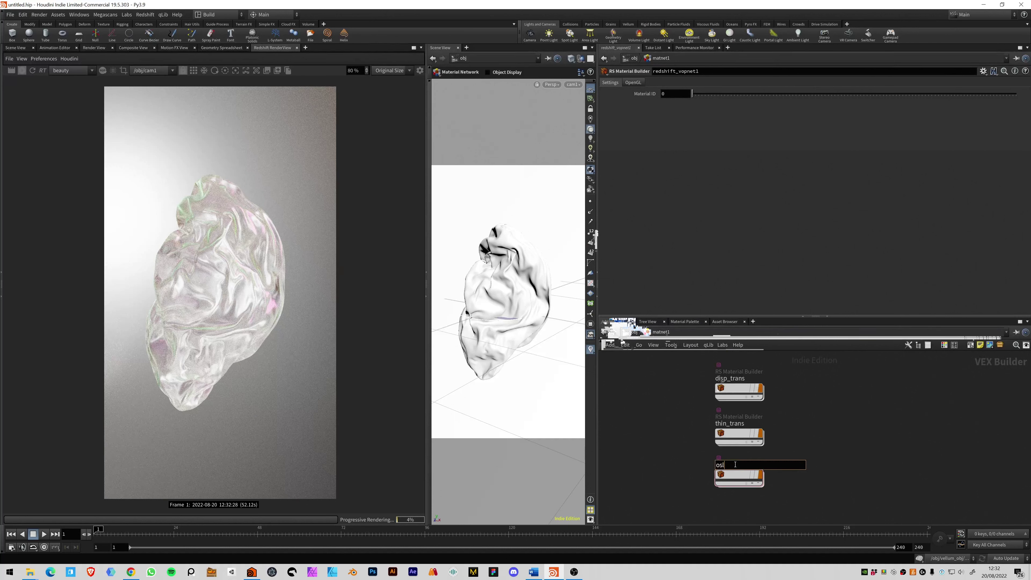
key(Return)
drag(735, 478, 512, 290)
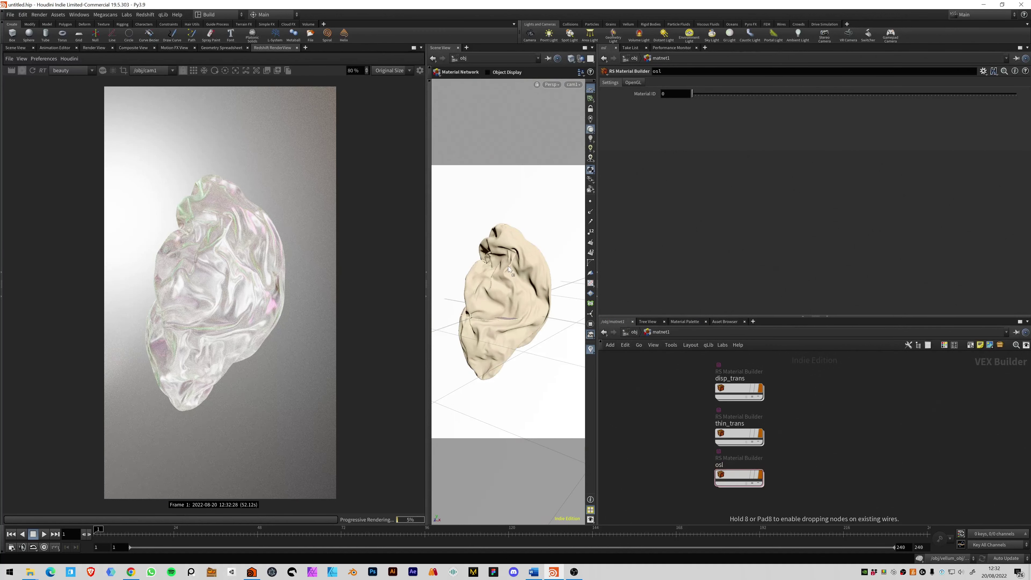
drag(512, 255, 512, 246)
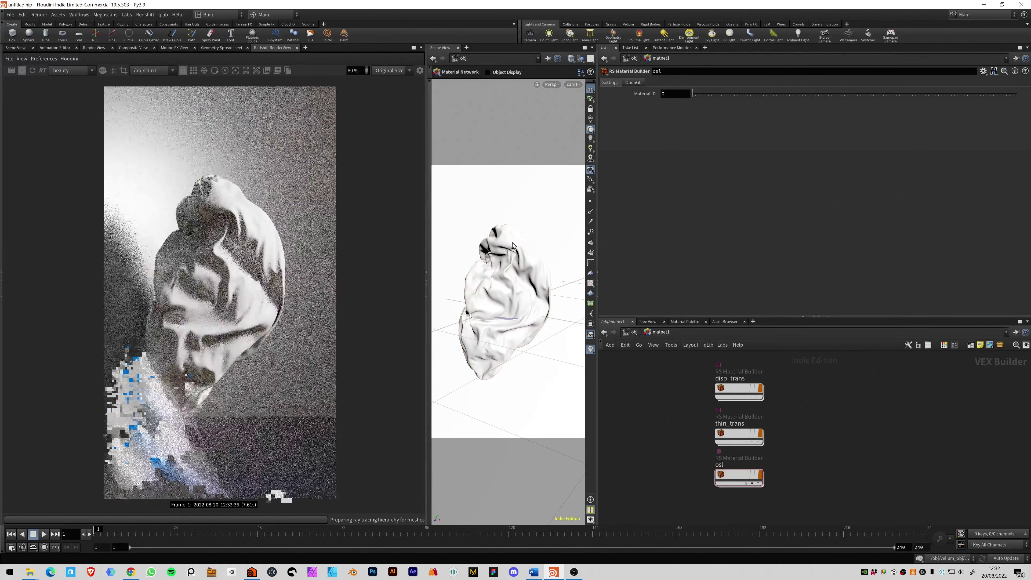
- Add an RS OSL node inside the osl material network, beside StandardMaterial1
double_click(731, 478)
key(Tab)
text(osl)
key(Return)
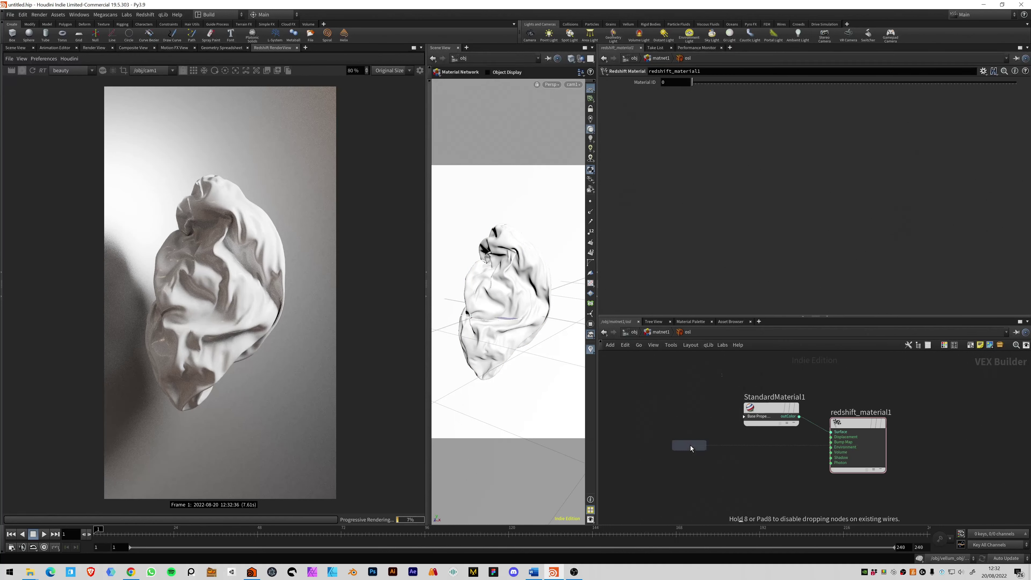
click(690, 445)
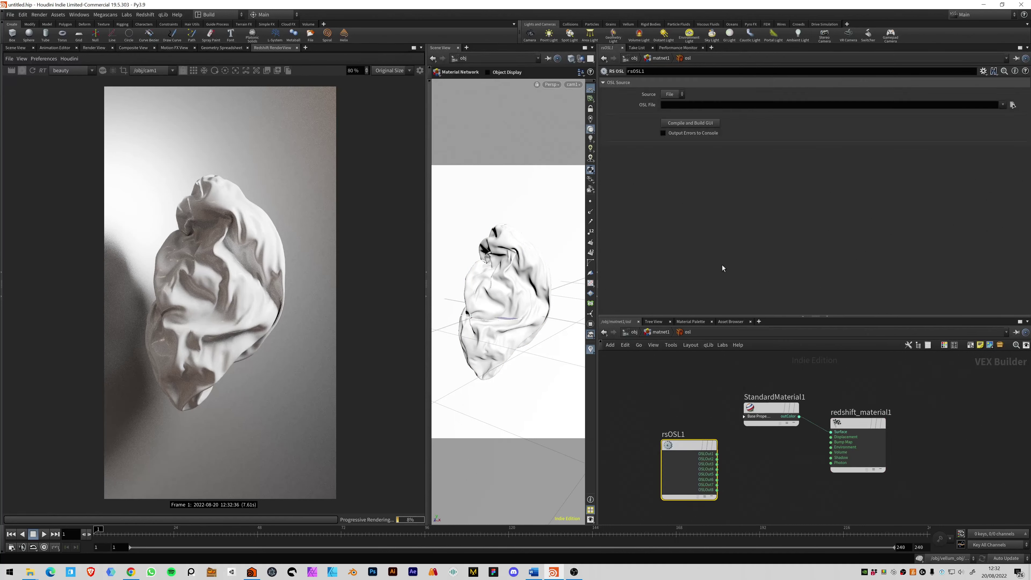
- Switch to the Chrome browser and view the DiffractionGrating.jpg preview in the RedshiftOSLShaders GitHub repository
click(130, 571)
drag(330, 109, 303, 63)
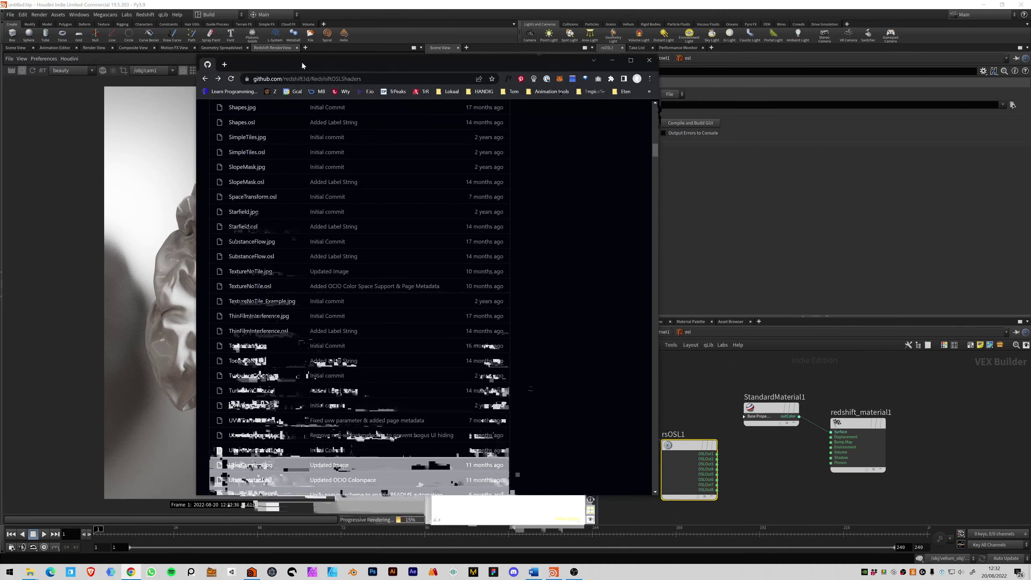
scroll(371, 192, up, 10)
scroll(363, 188, up, 10)
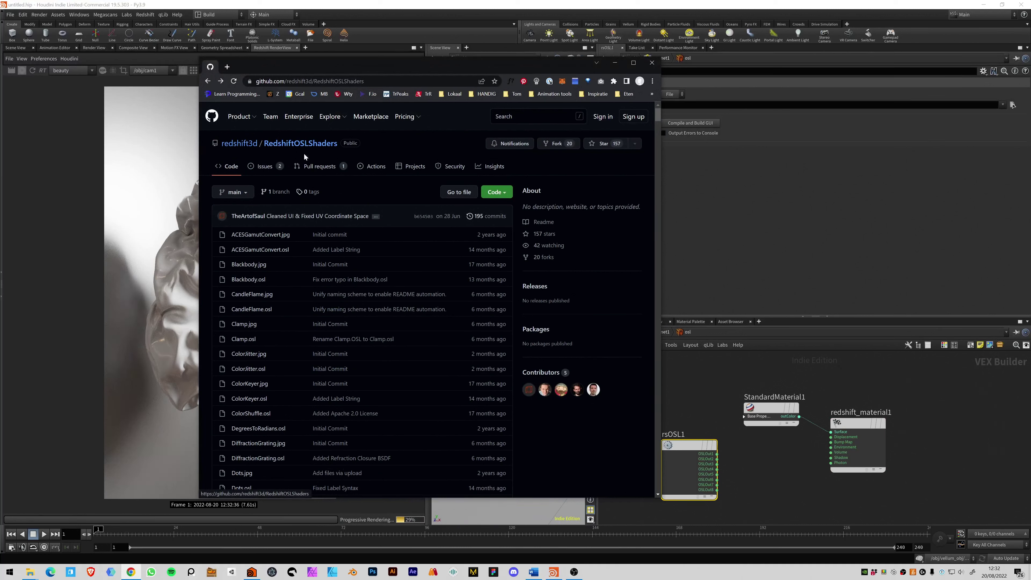
scroll(345, 276, down, 3)
scroll(335, 305, down, 4)
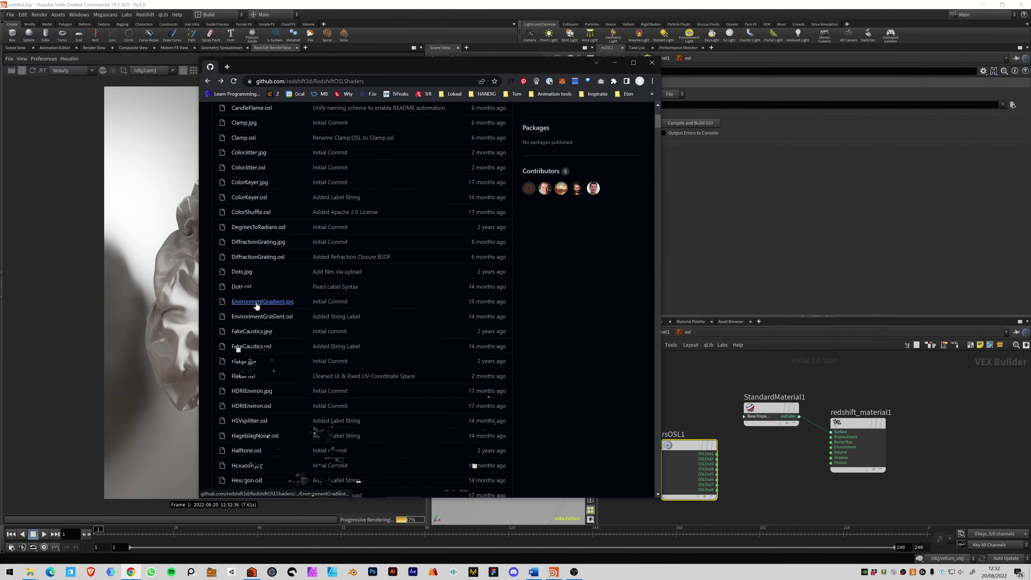
scroll(336, 297, down, 6)
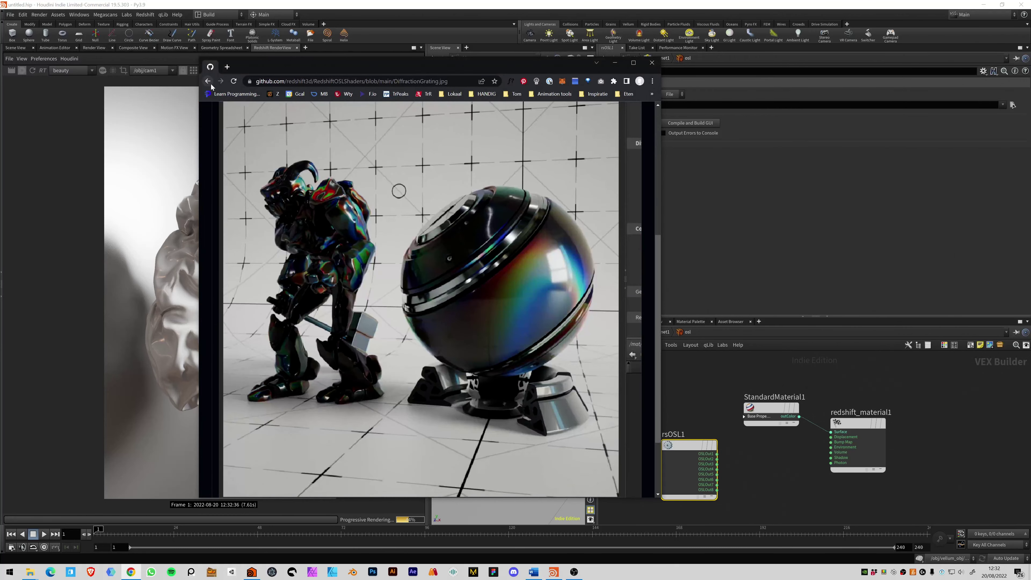
click(208, 82)
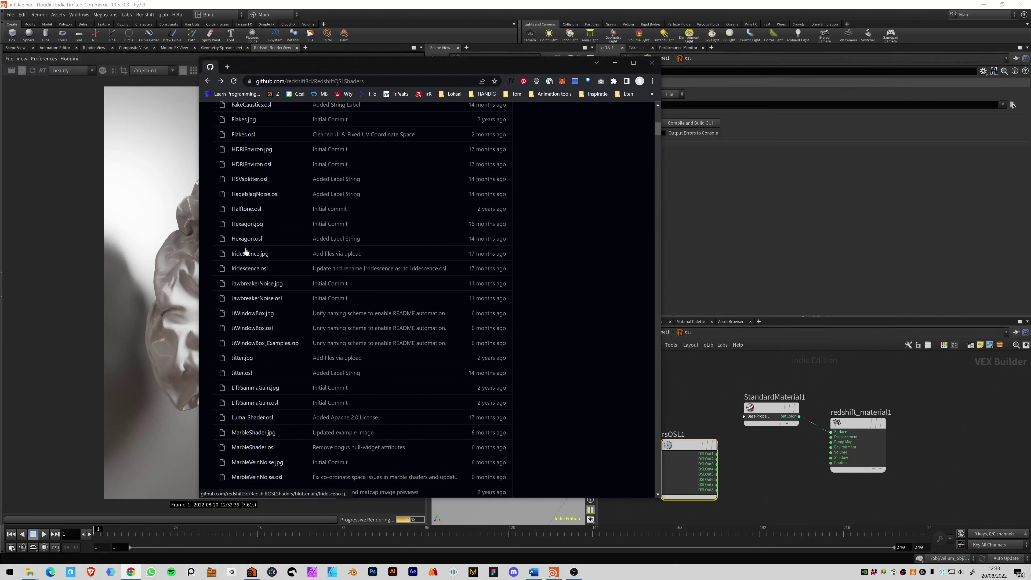
- Find Matcap.jpg in the repository's file list and view its preview image
scroll(270, 392, down, 5)
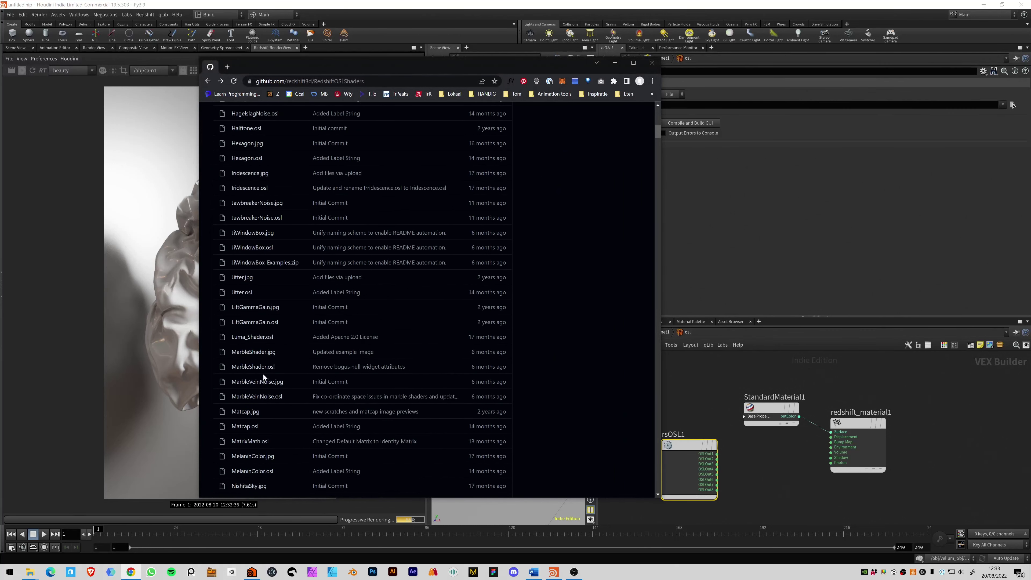
click(243, 291)
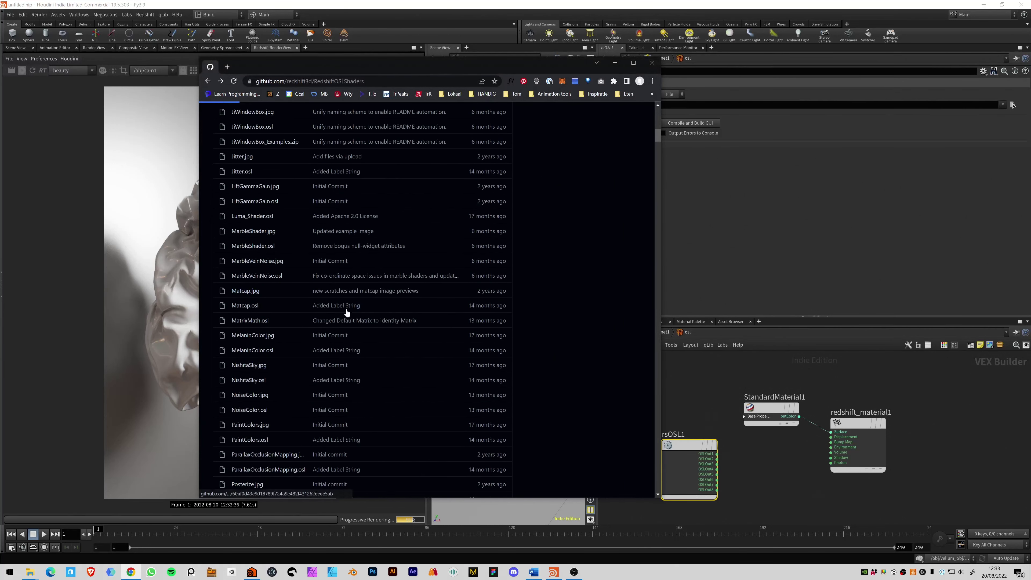
scroll(367, 335, down, 4)
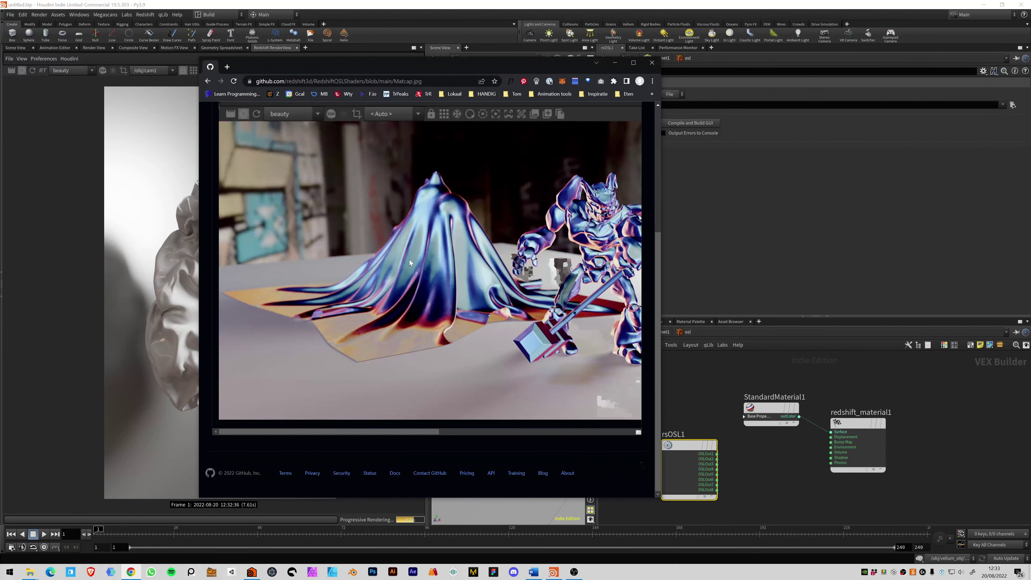
- View the Scratches.jpg preview in the RedshiftOSLShaders repository, return to the file list and browse the shaders further down
click(207, 82)
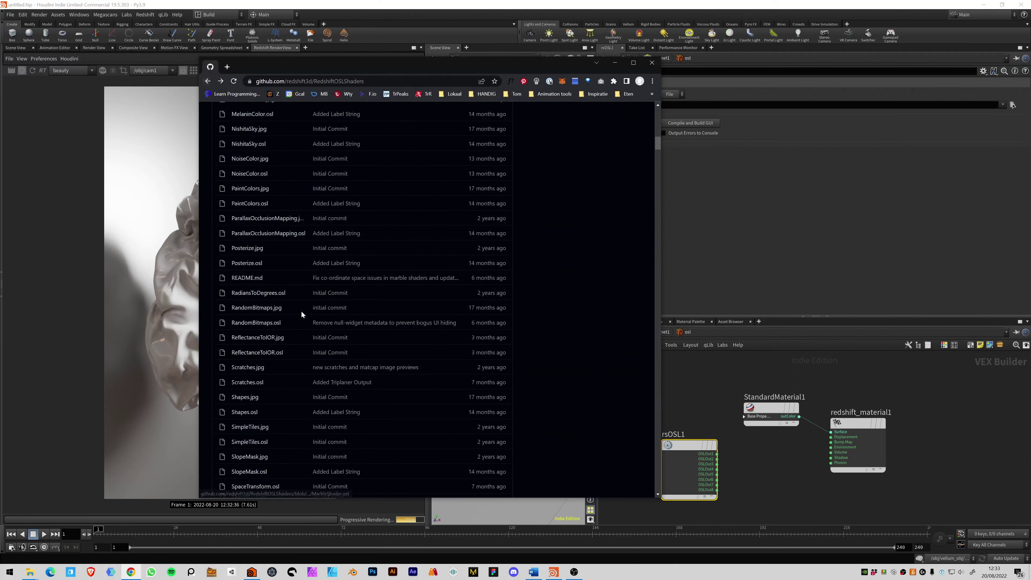
click(263, 362)
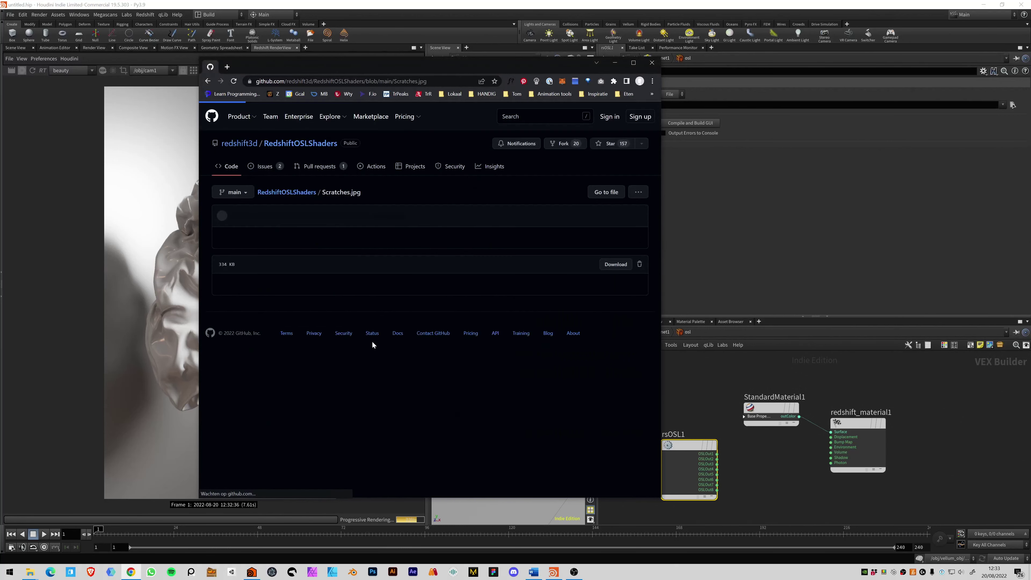
scroll(411, 361, down, 1)
scroll(411, 363, down, 3)
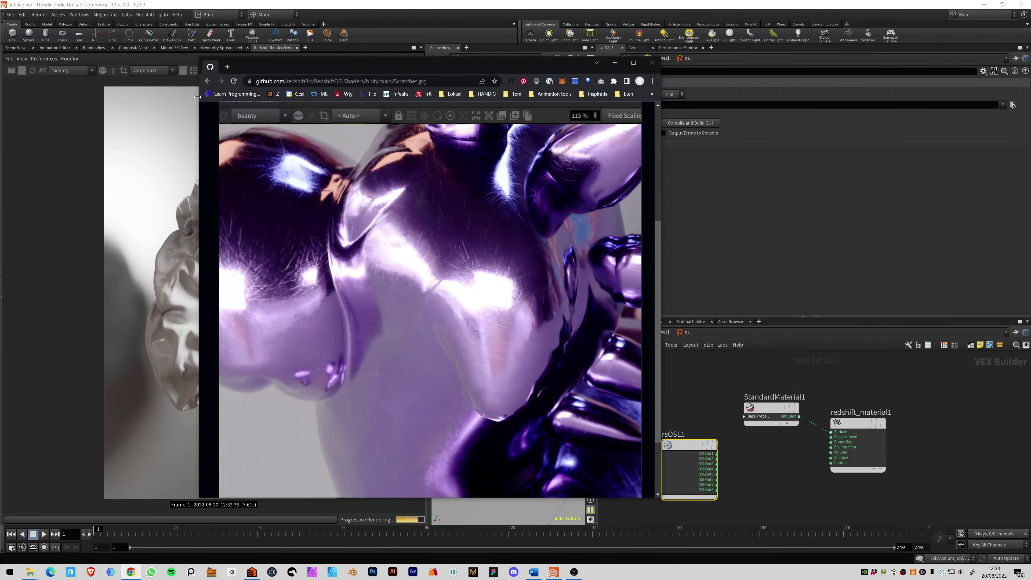
click(207, 82)
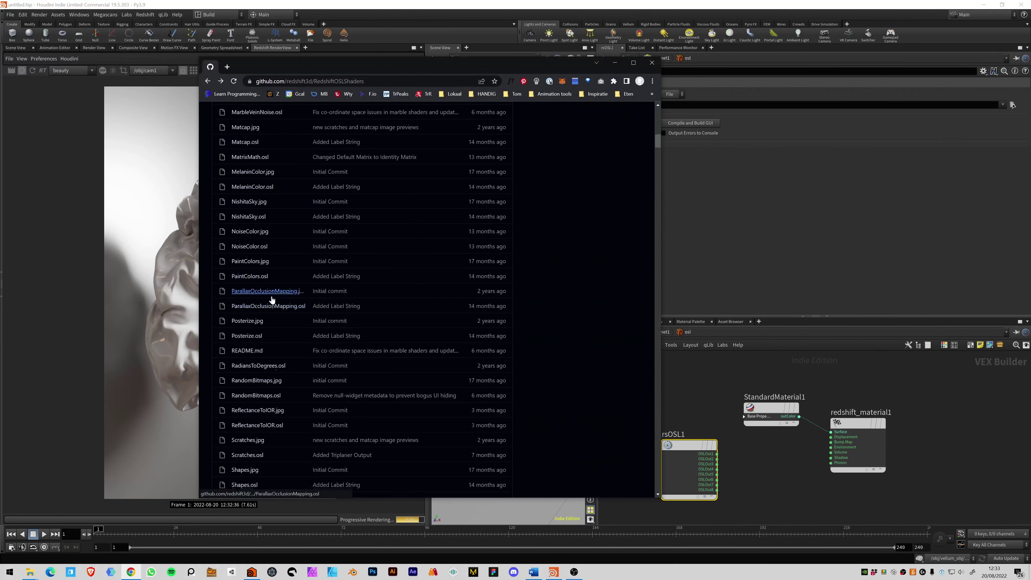
scroll(276, 342, down, 3)
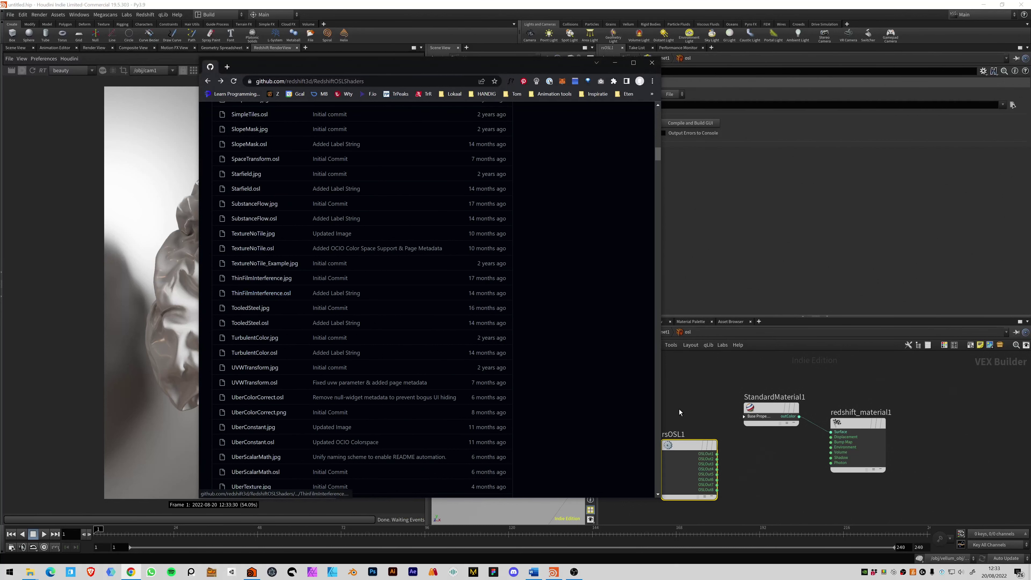
- Switch to Houdini, load ThinFilmInterference.osl as the OSL file of the rsOSL1 node, and compile it to build its interface
click(669, 397)
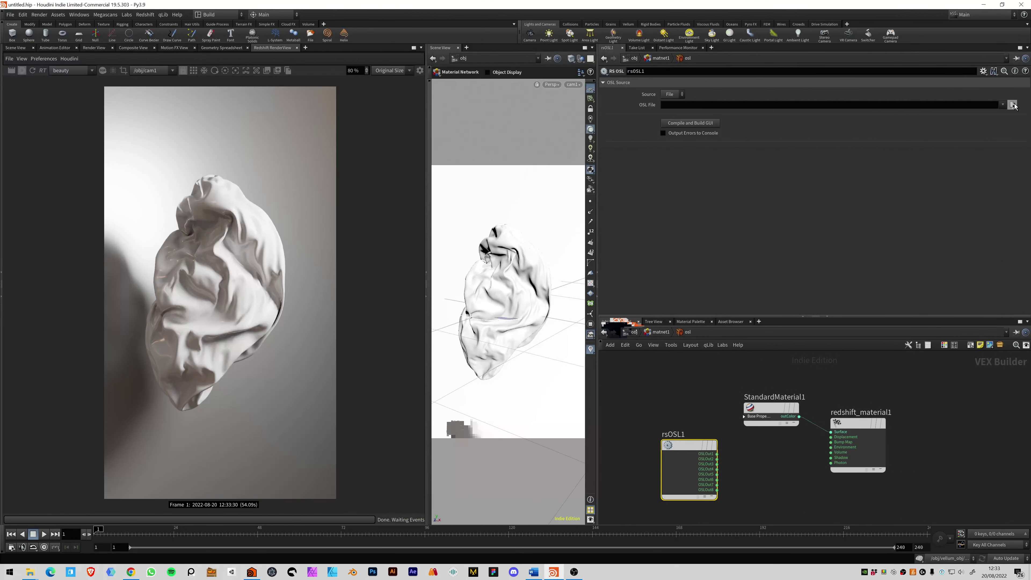
drag(650, 403, 701, 481)
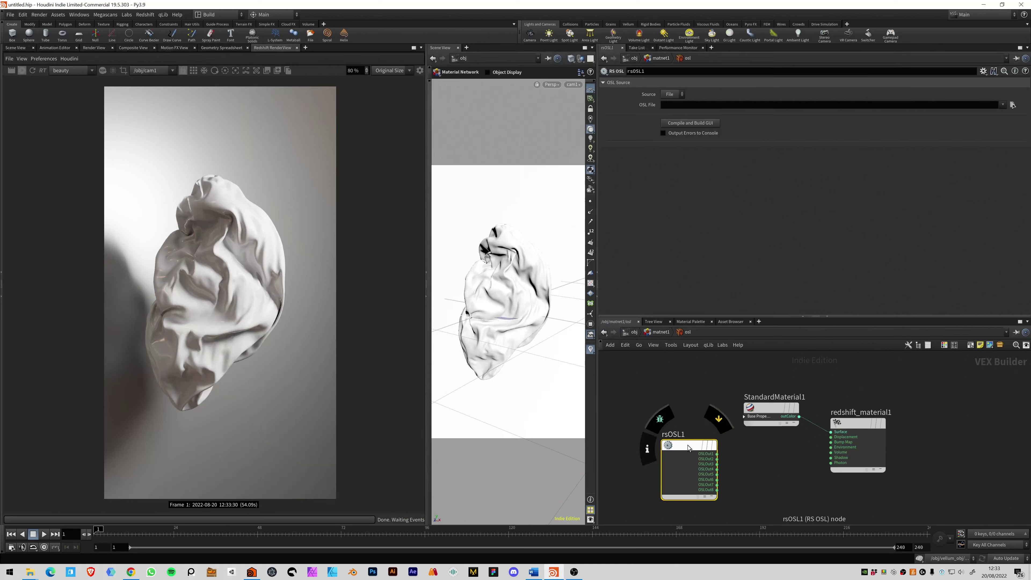
click(1012, 105)
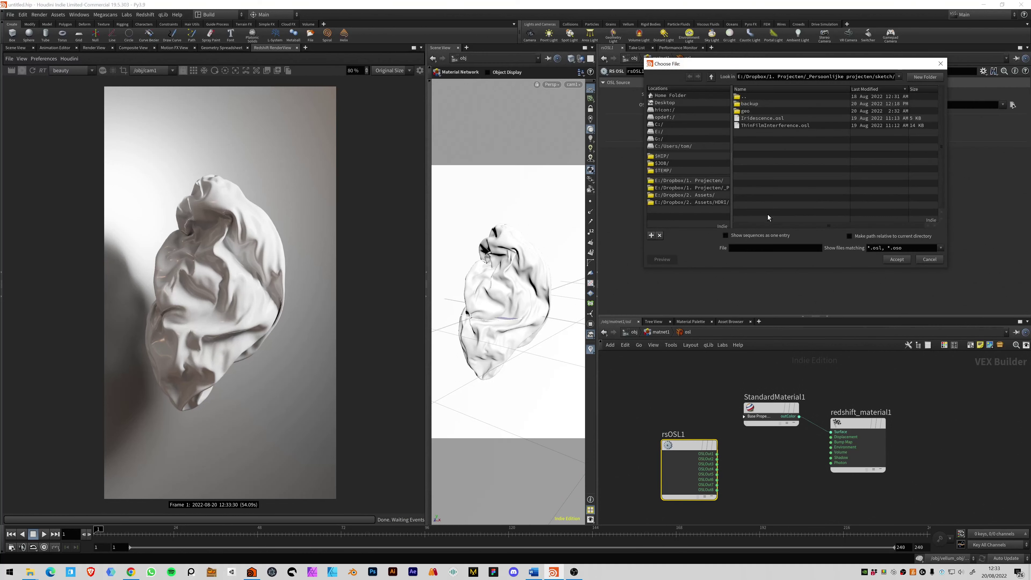
double_click(754, 124)
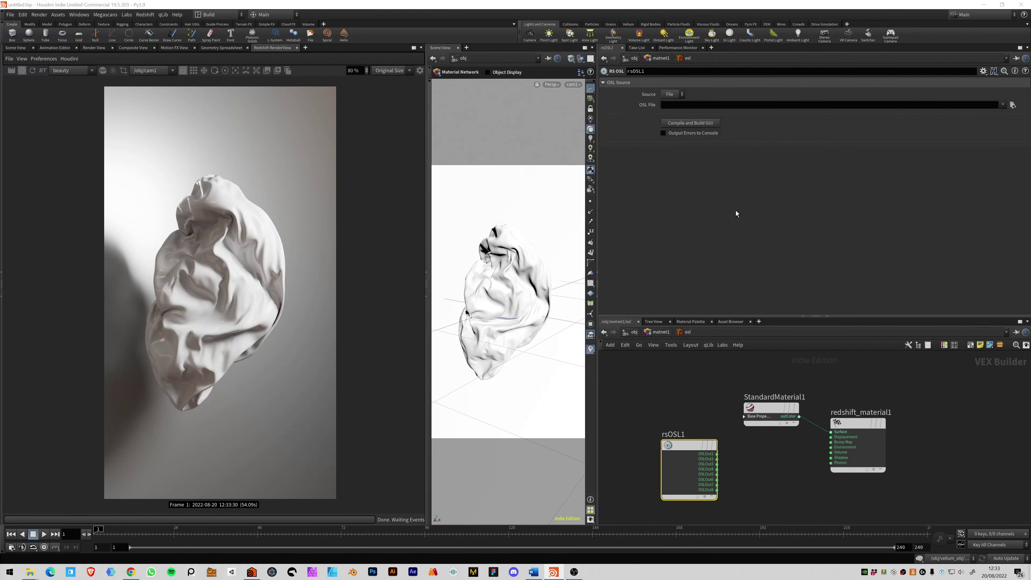
click(683, 124)
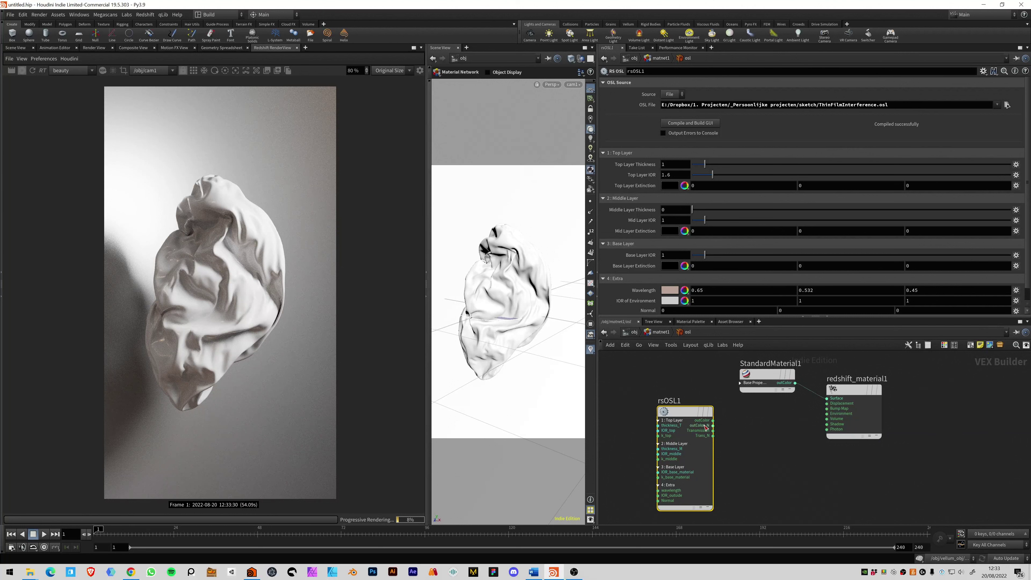
- Preview rsOSL1's outColor and Transmission outputs by wiring each directly into the Surface input of redshift_material1
drag(713, 420, 827, 398)
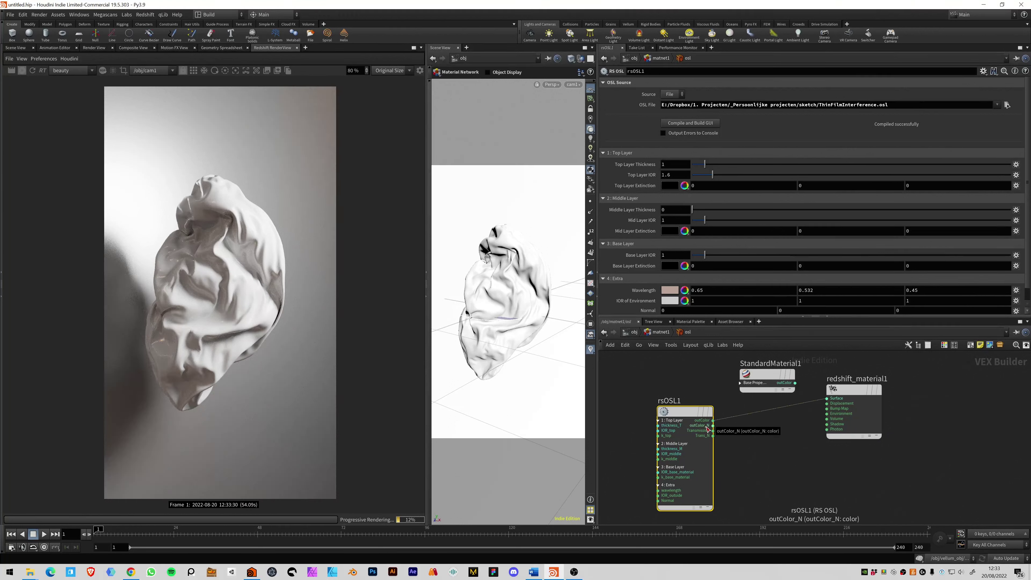
click(34, 73)
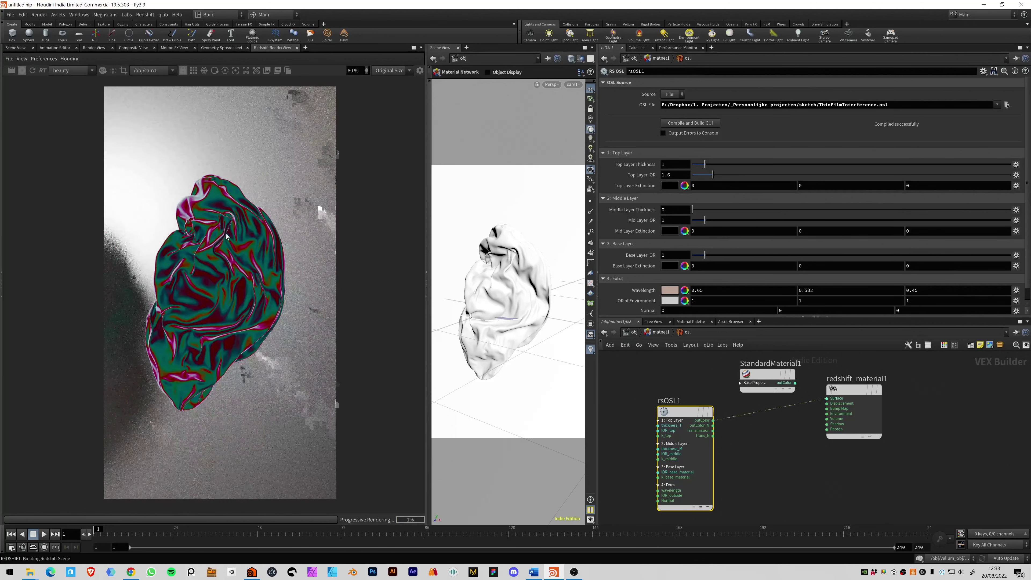
drag(715, 436, 836, 398)
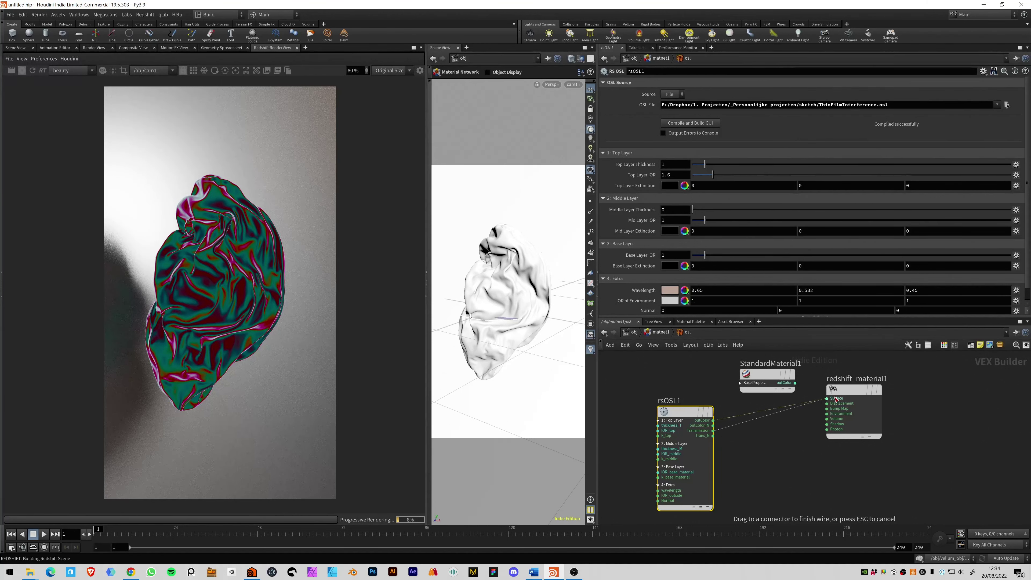
drag(835, 398, 835, 398)
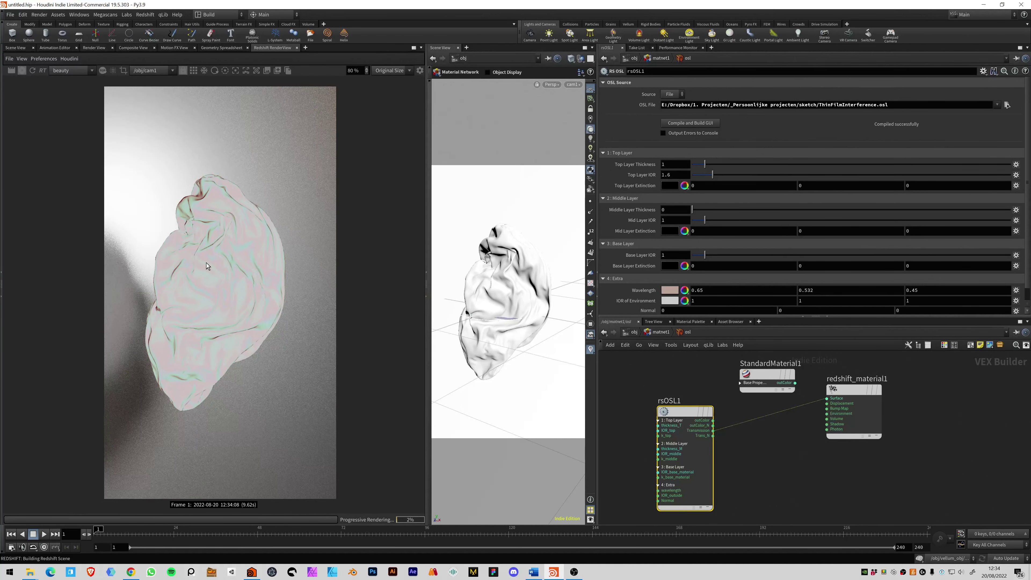
- Reconnect StandardMaterial1 to the Surface input of redshift_material1, and set its base weight to 0 and transmission weight to 1
click(740, 384)
click(741, 383)
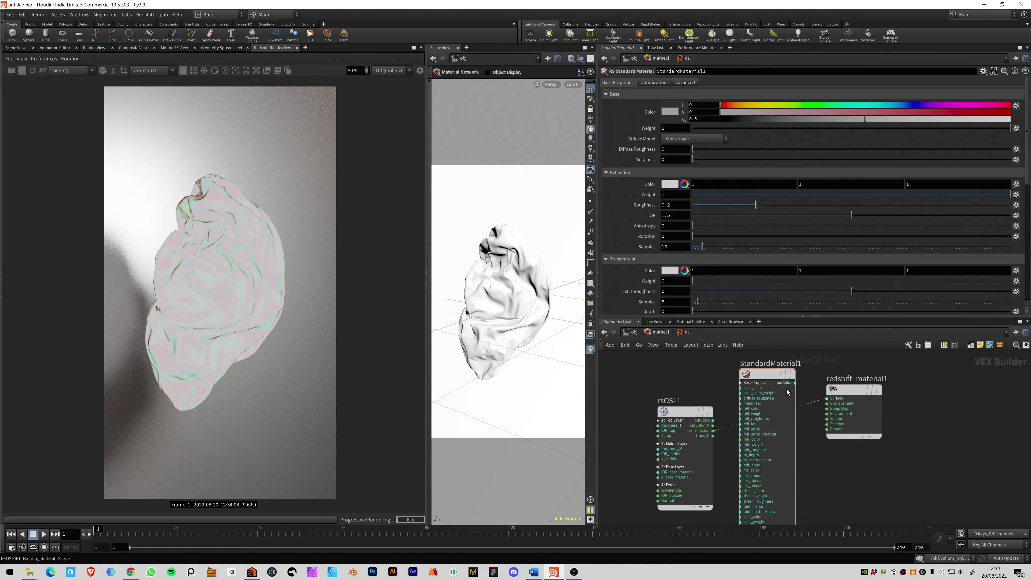
drag(752, 379, 763, 376)
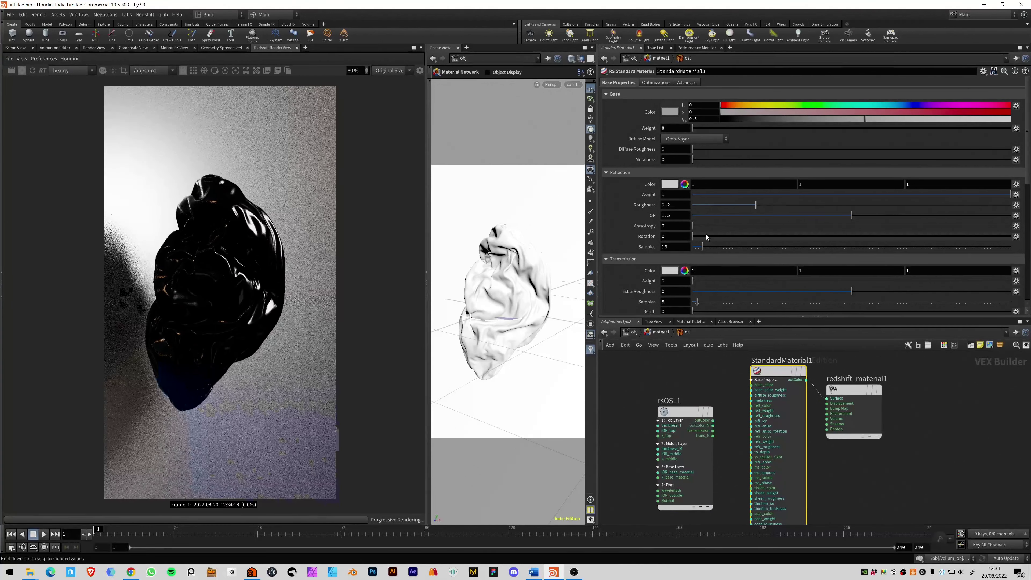
scroll(705, 235, down, 1)
click(1009, 271)
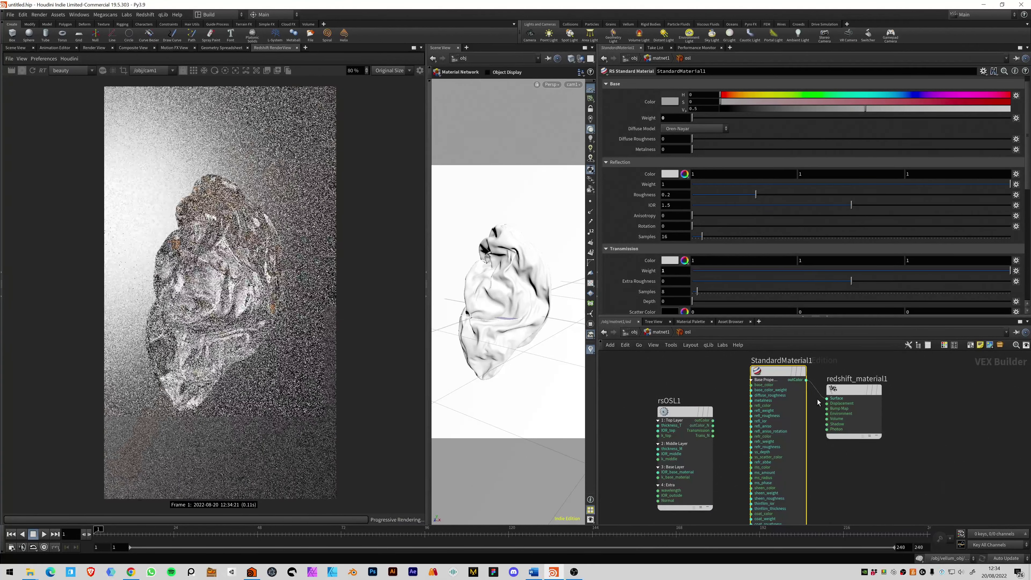
- Wire rsOSL1's outColor into the refr_color input of StandardMaterial1 and move rsOSL1 farther from the material node
middle_drag(817, 402, 811, 401)
click(811, 401)
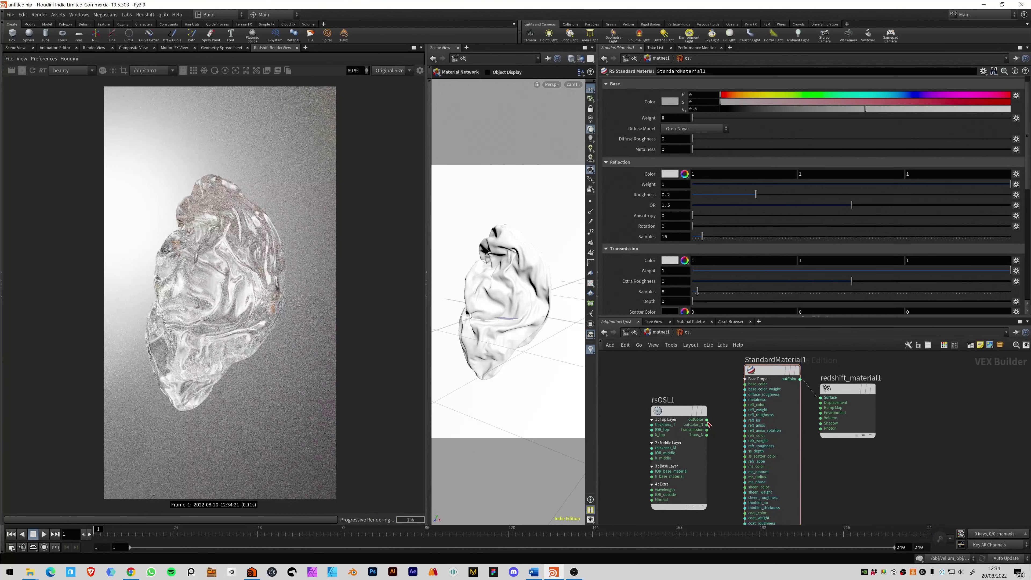
drag(707, 421, 722, 424)
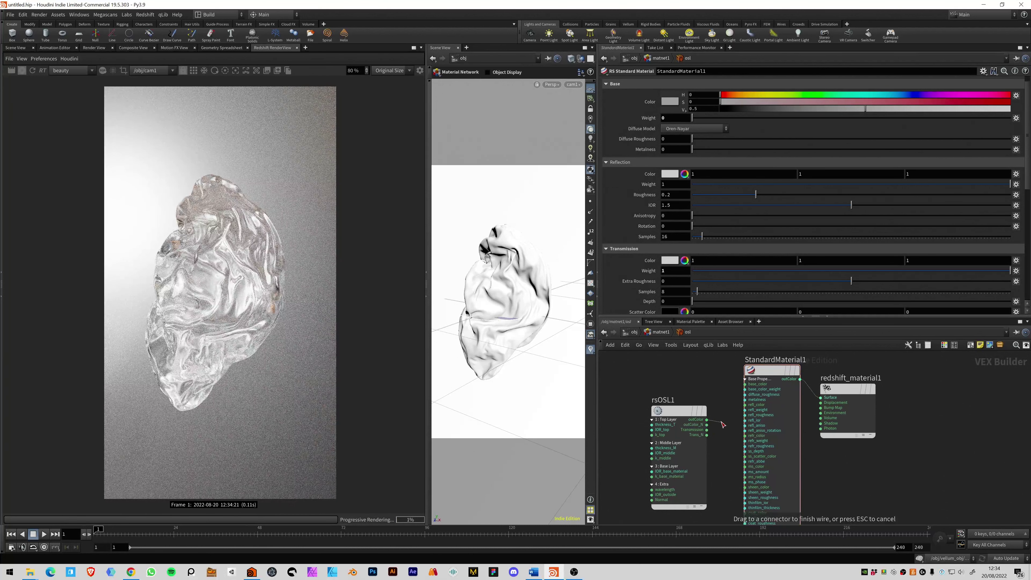
click(740, 436)
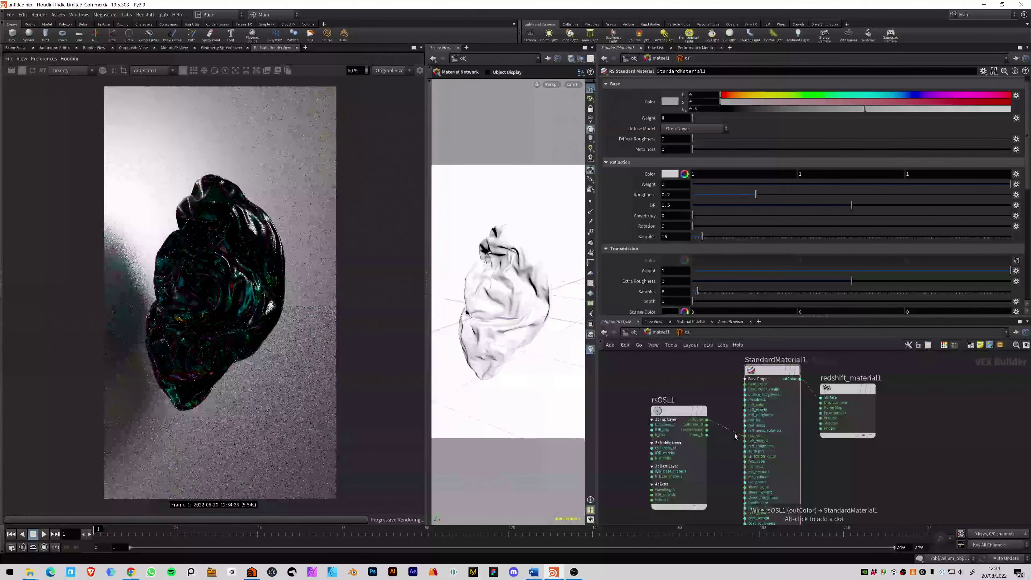
drag(679, 412, 661, 403)
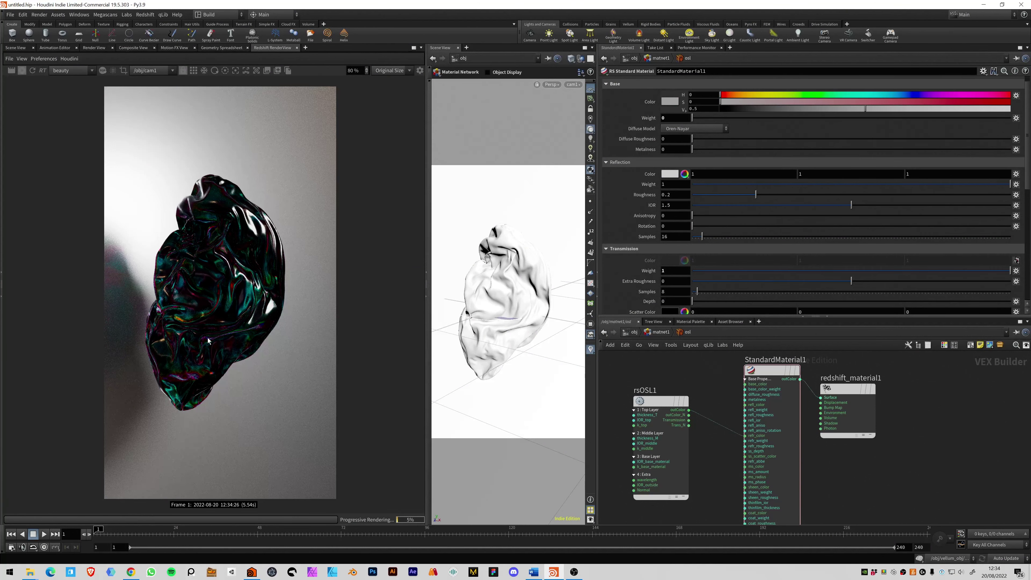
- Cut the wire from rsOSL1 to StandardMaterial1 and sweep the transmission color's value through near black and back to 1
key(y)
drag(714, 453, 726, 375)
drag(726, 375, 780, 419)
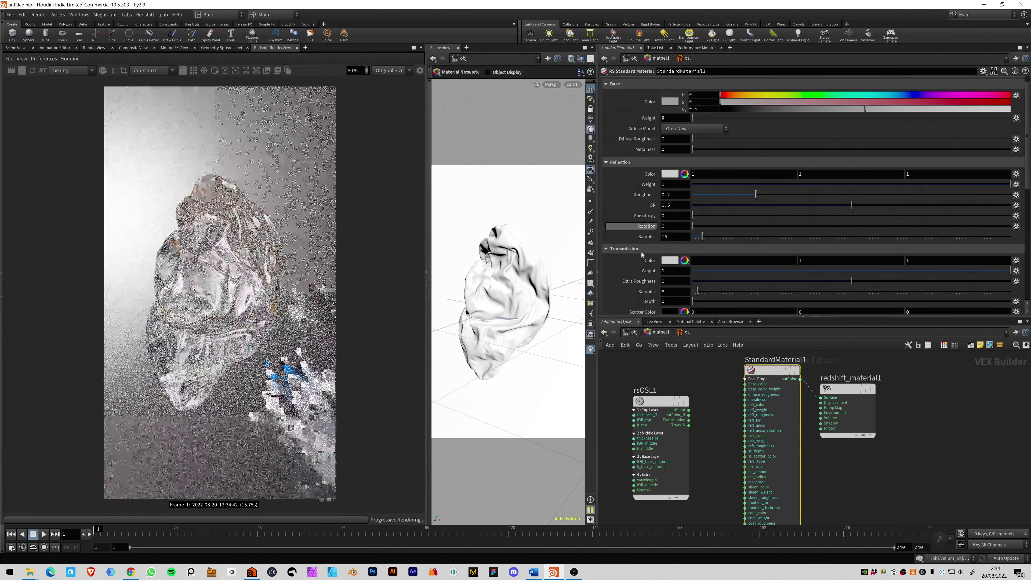
click(684, 261)
click(745, 273)
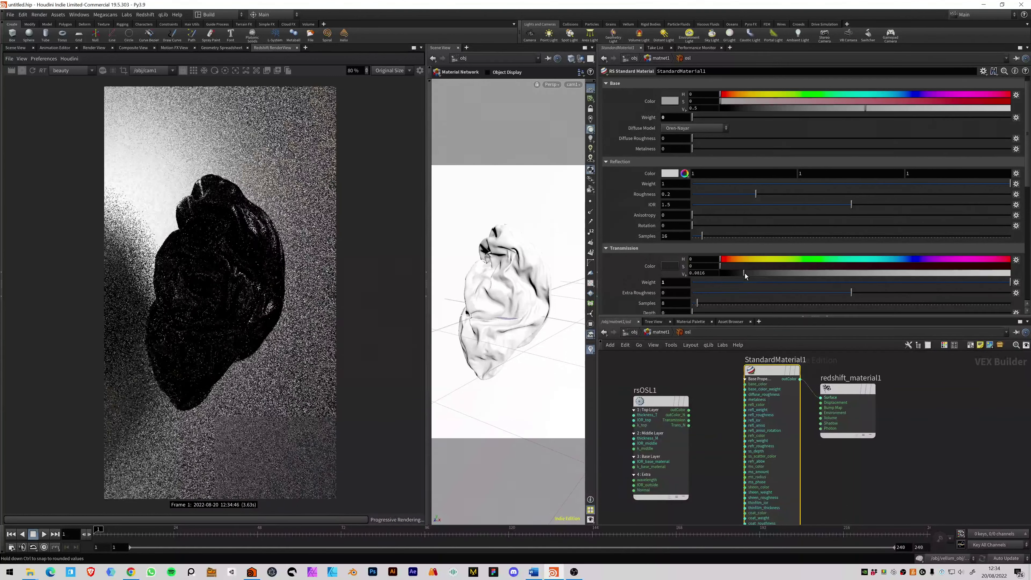
drag(745, 273, 1015, 277)
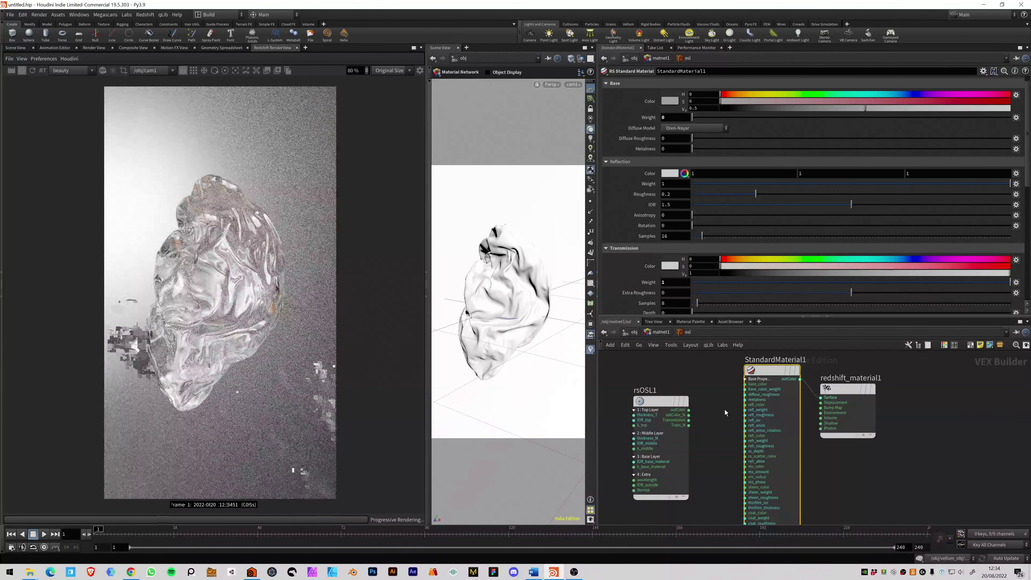
- Preview rsOSL1's Transmission output directly on the Surface input, and reconnect StandardMaterial1 to Surface
drag(689, 420, 745, 410)
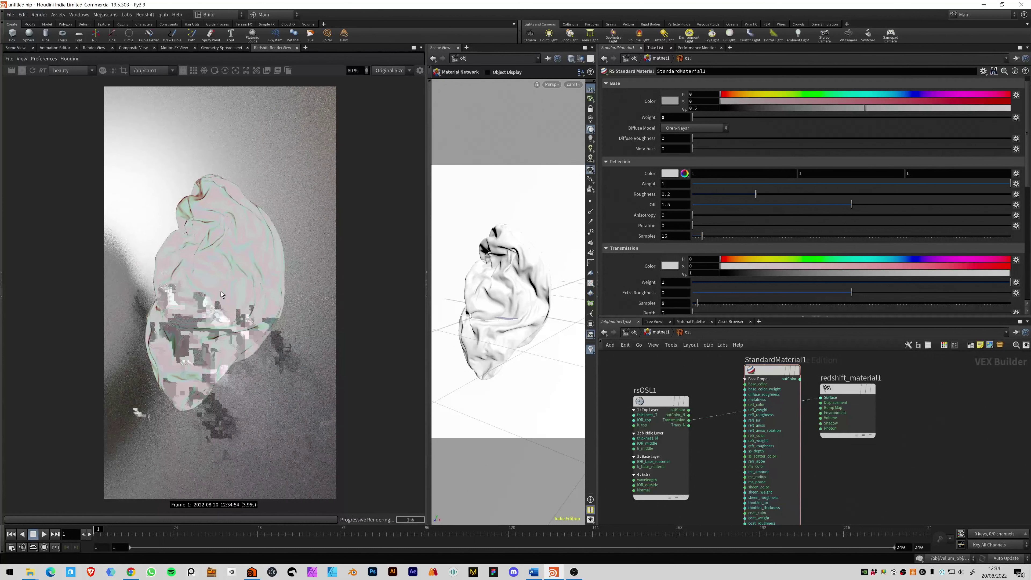
drag(689, 425, 746, 436)
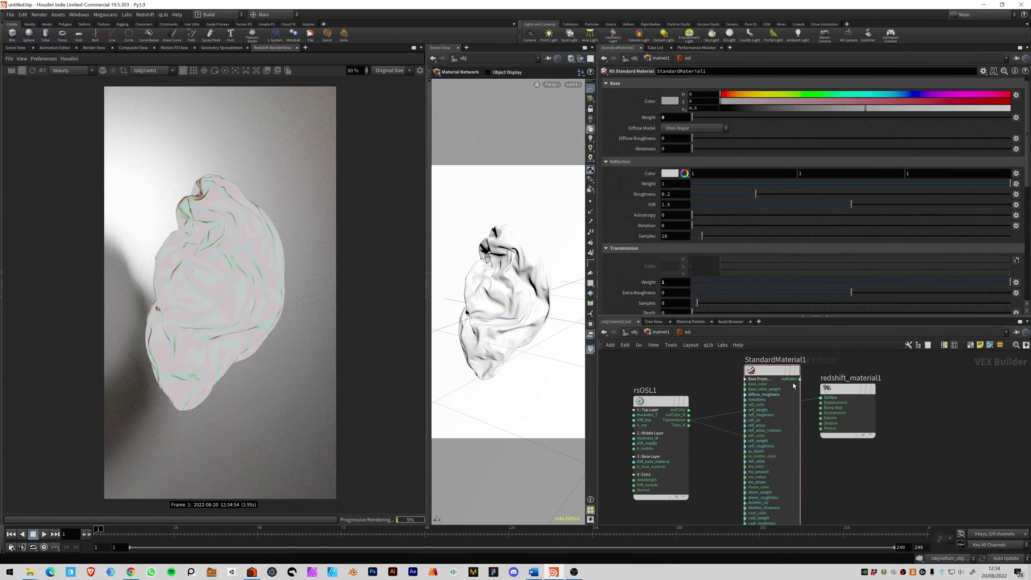
drag(836, 395, 832, 396)
- Try rsOSL1's outColor in the refr_color input of StandardMaterial1 and replace it with the Transmission output
drag(689, 410, 745, 435)
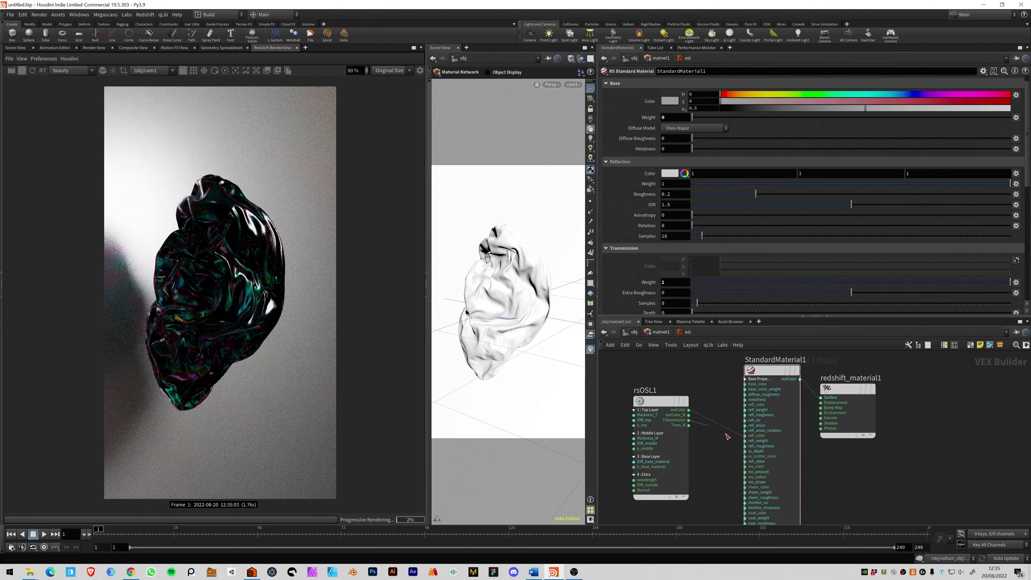
drag(689, 420, 745, 437)
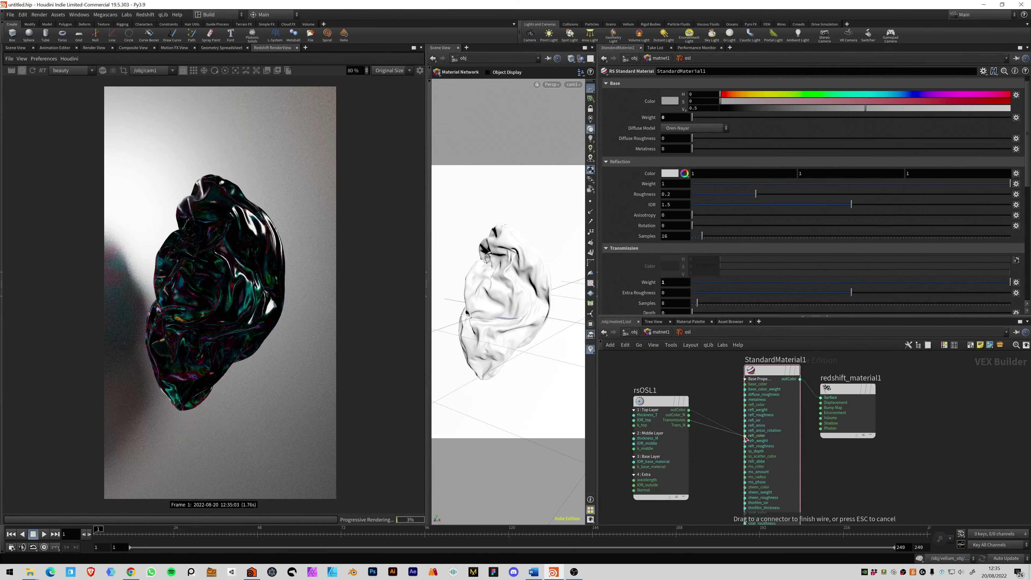
click(746, 436)
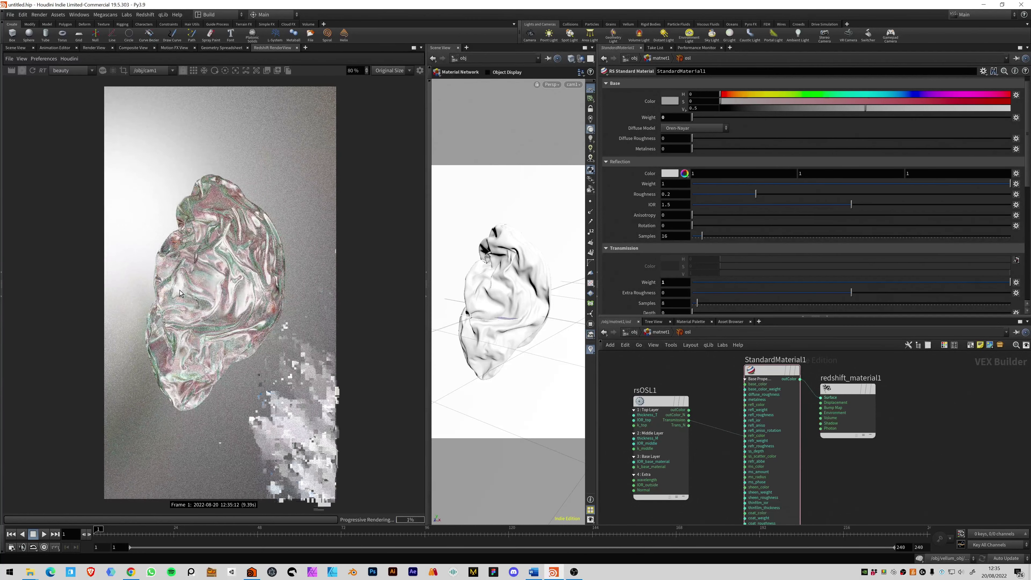
- Move the rsOSL1 node slightly higher beside StandardMaterial1 in the osl network
middle_drag(614, 388, 626, 386)
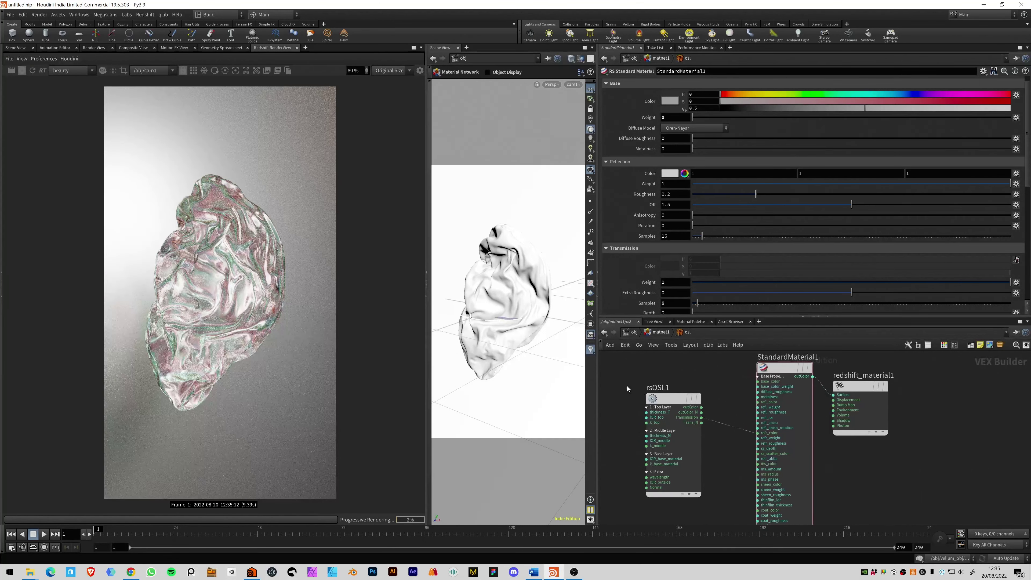
click(684, 402)
drag(677, 398, 677, 379)
middle_drag(730, 379, 736, 390)
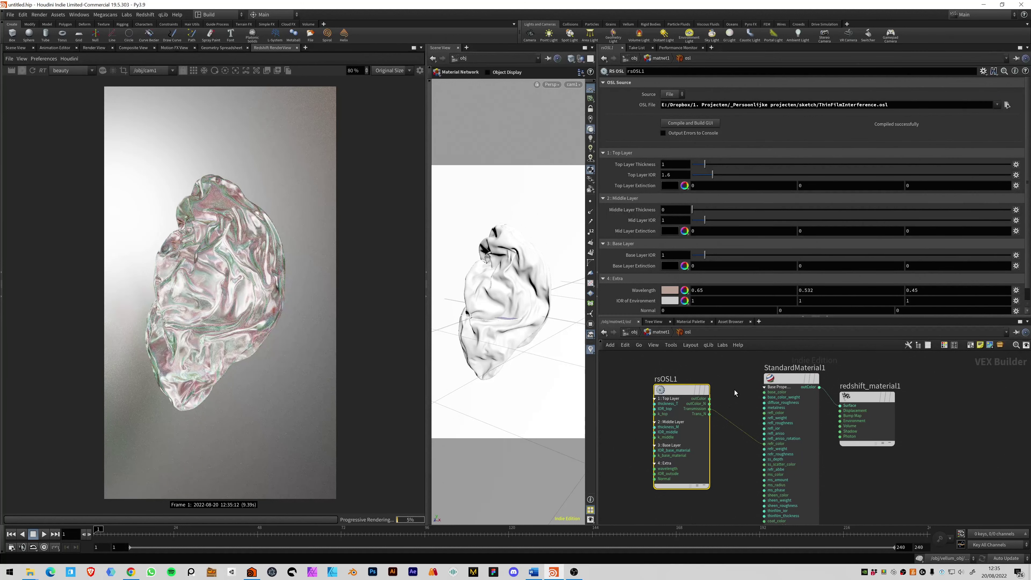
click(792, 378)
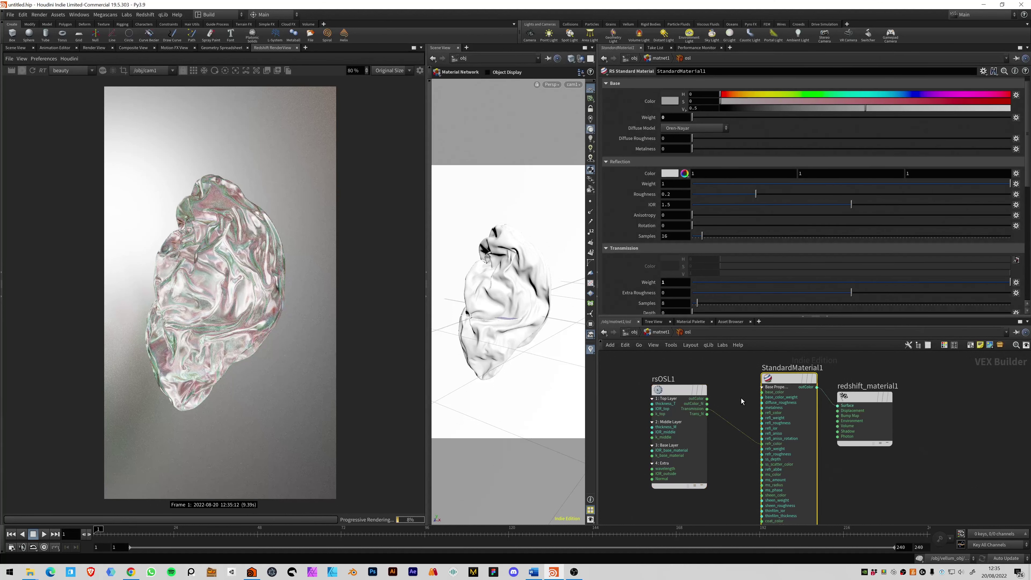
click(740, 398)
middle_drag(729, 392, 747, 394)
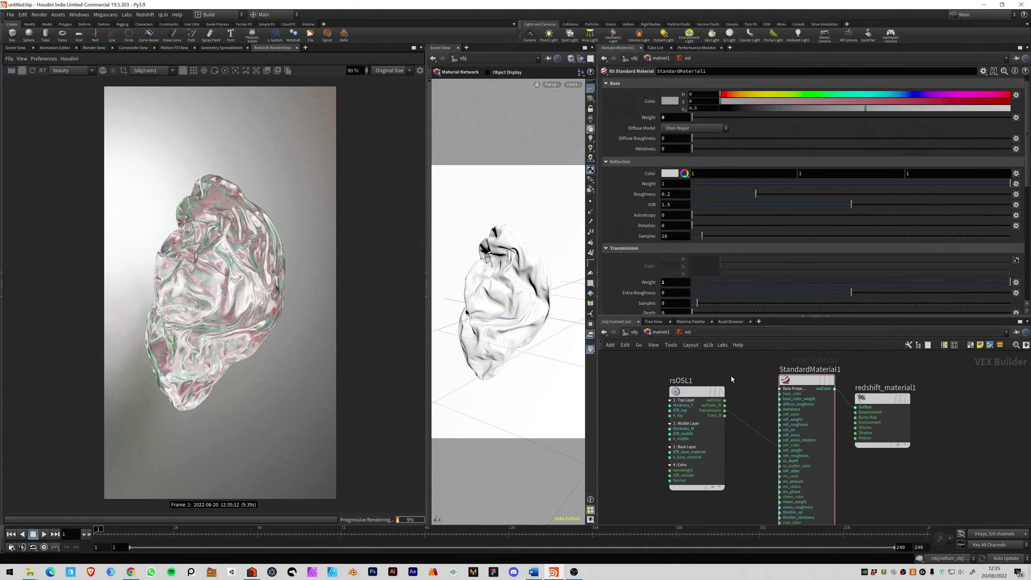
- Expand the coat settings of StandardMaterial1 and set the coat weight to 1
click(807, 380)
scroll(641, 244, down, 5)
click(606, 255)
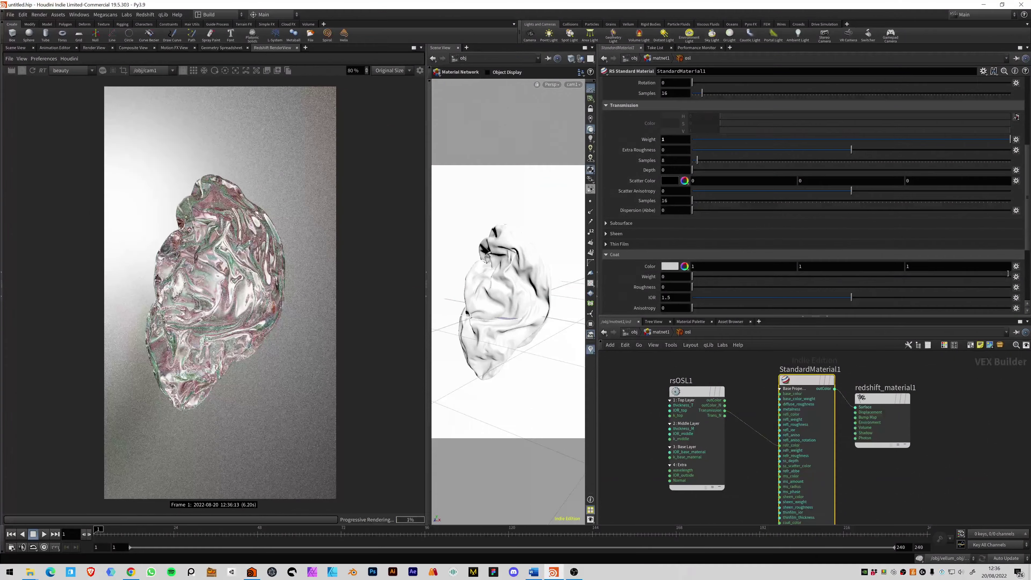
drag(692, 277, 1010, 277)
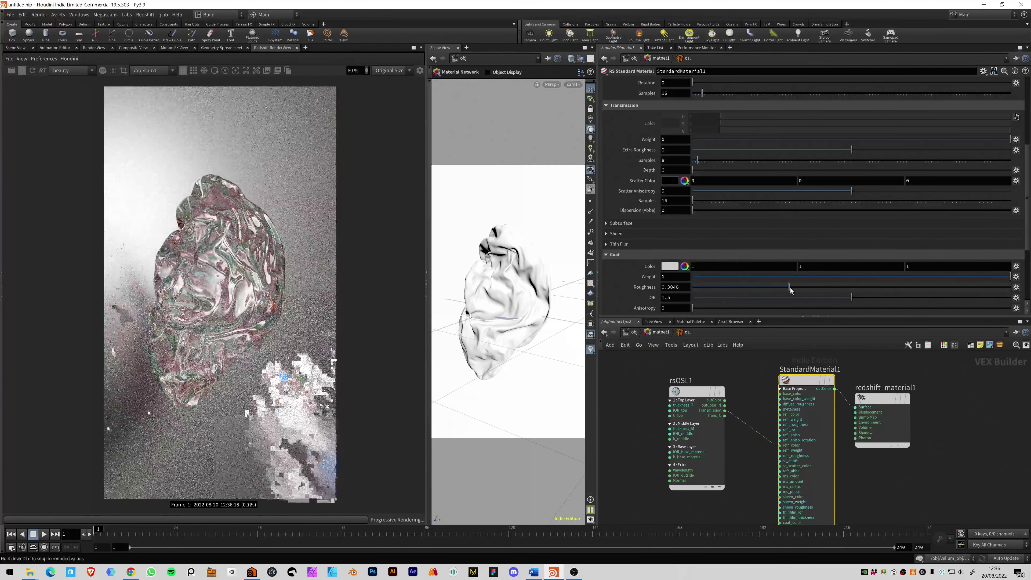
- Set StandardMaterial1's coat roughness to 0.6624 and compare the render with coat weight at 0 and at 1
drag(789, 287, 902, 287)
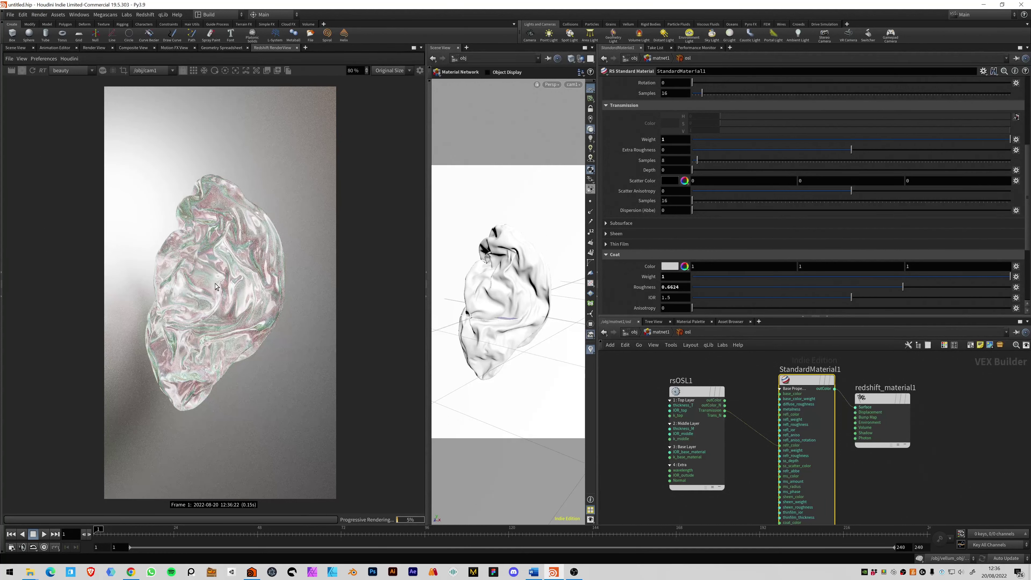
drag(704, 279, 690, 281)
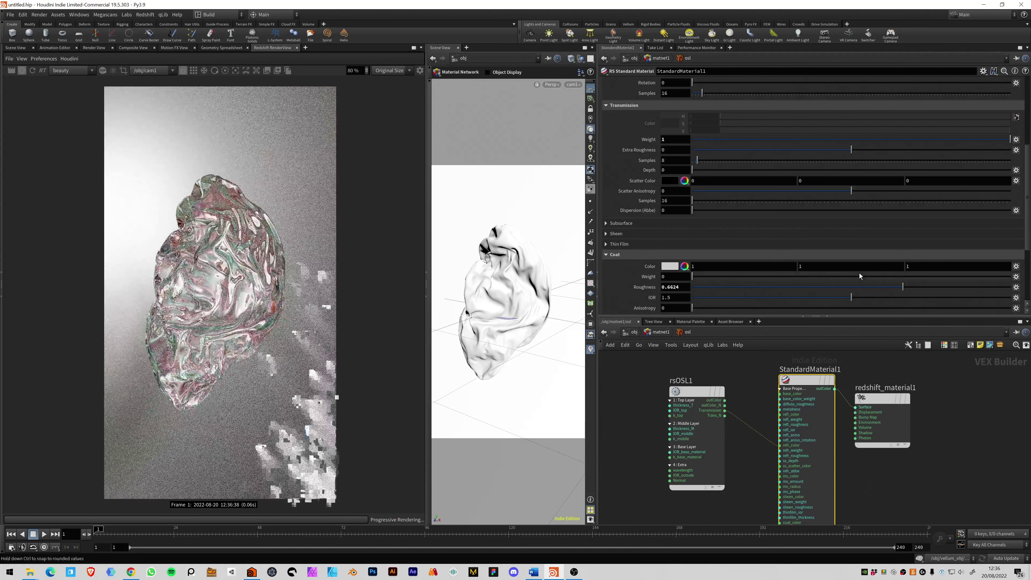
drag(990, 278, 1011, 278)
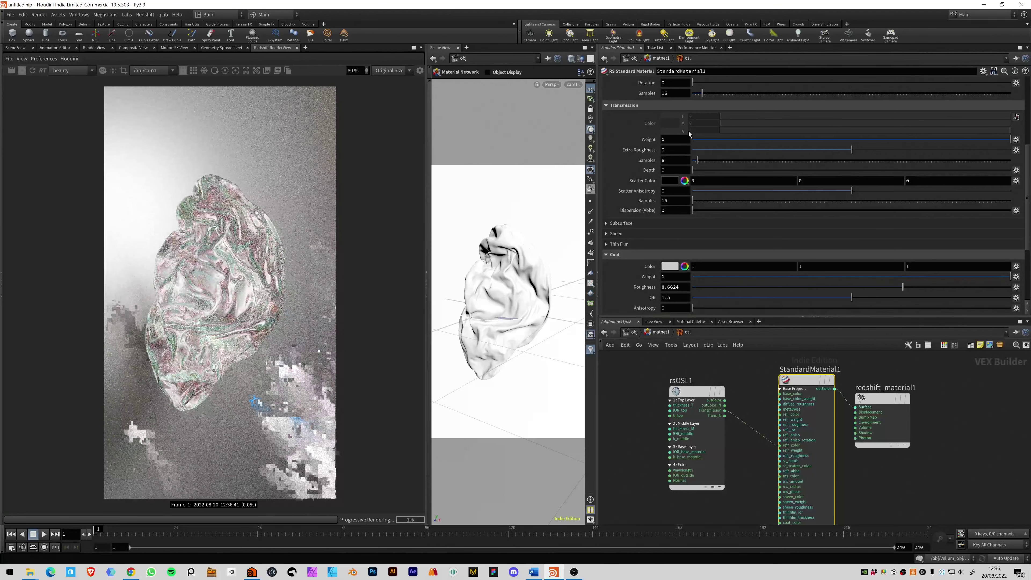
- Set StandardMaterial1's reflection roughness to 0.1274 and its coat weight to 0
scroll(699, 147, up, 5)
drag(711, 186, 699, 189)
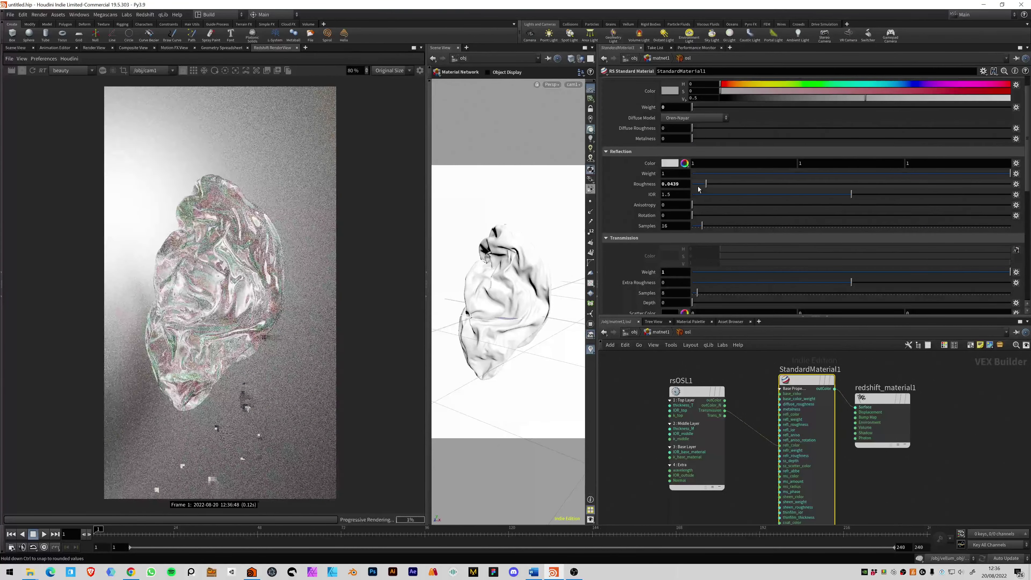
drag(720, 184, 748, 187)
scroll(731, 275, down, 3)
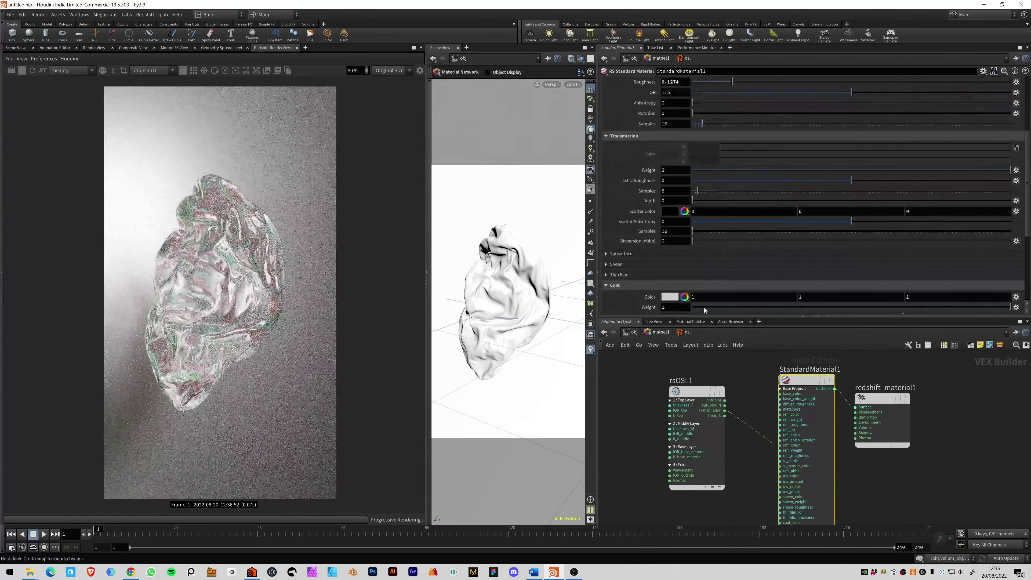
drag(703, 307, 689, 308)
- Change rsOSL1's Wavelength colour to a cyan-blue with saturation 0.7377 and value 0.7768
middle_drag(651, 409, 706, 414)
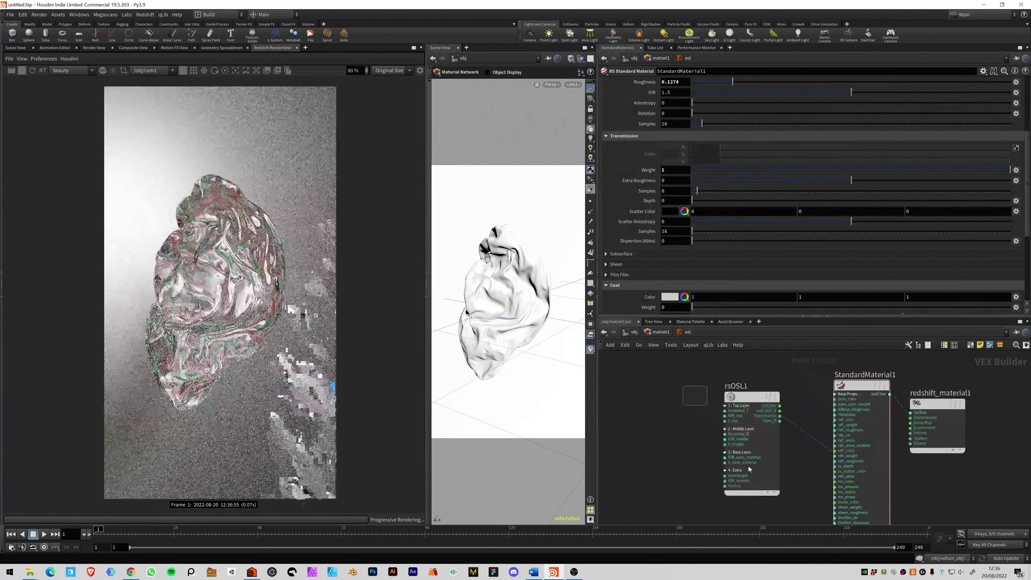
click(748, 466)
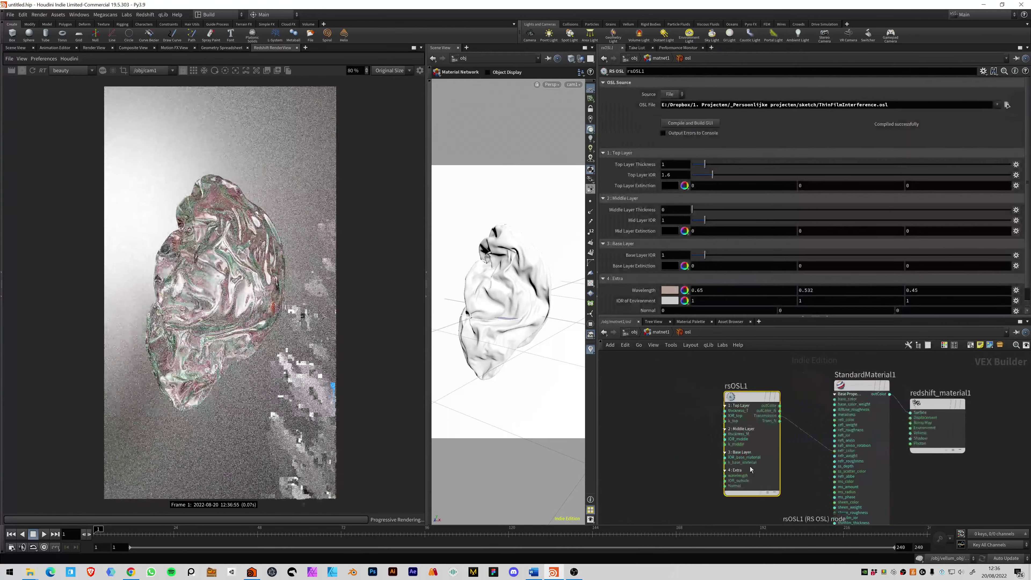
click(686, 291)
scroll(672, 291, down, 2)
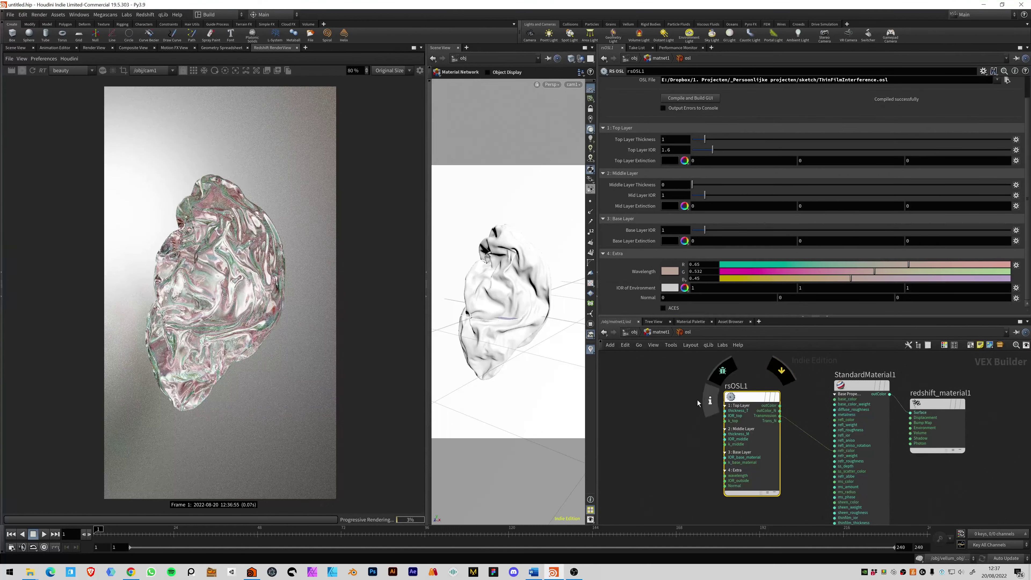
middle_drag(689, 423, 690, 418)
click(681, 278)
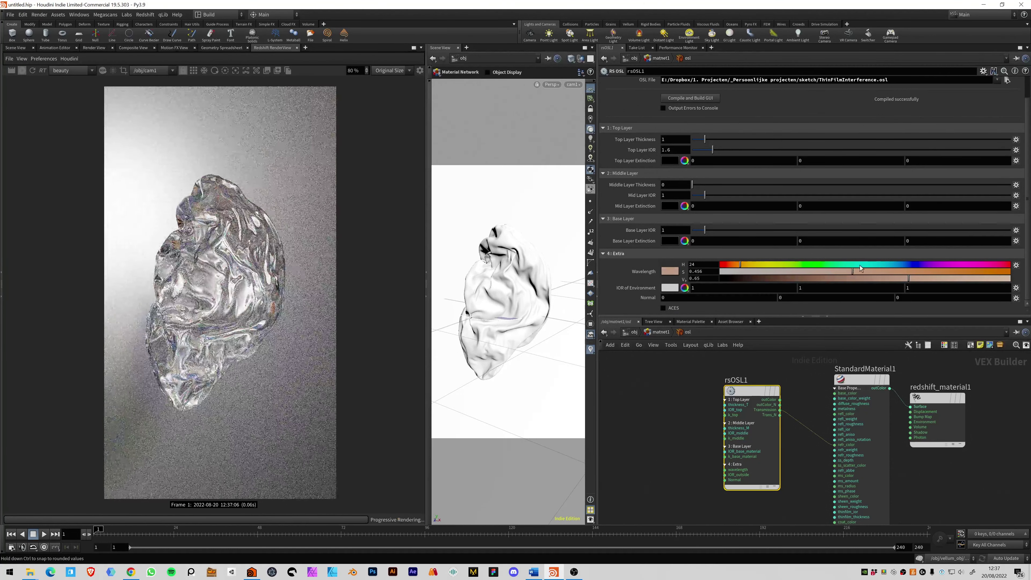
drag(859, 265, 945, 279)
click(935, 271)
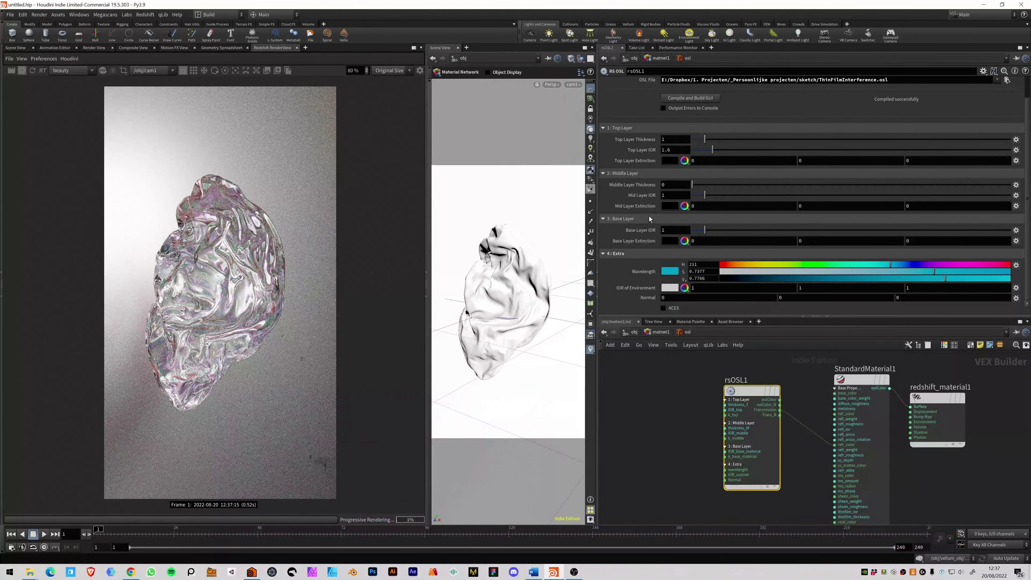
- Set rsOSL1's Top Layer IOR to 2.07 and its Top Layer Extinction to a dark grey with value 0.0602
click(684, 162)
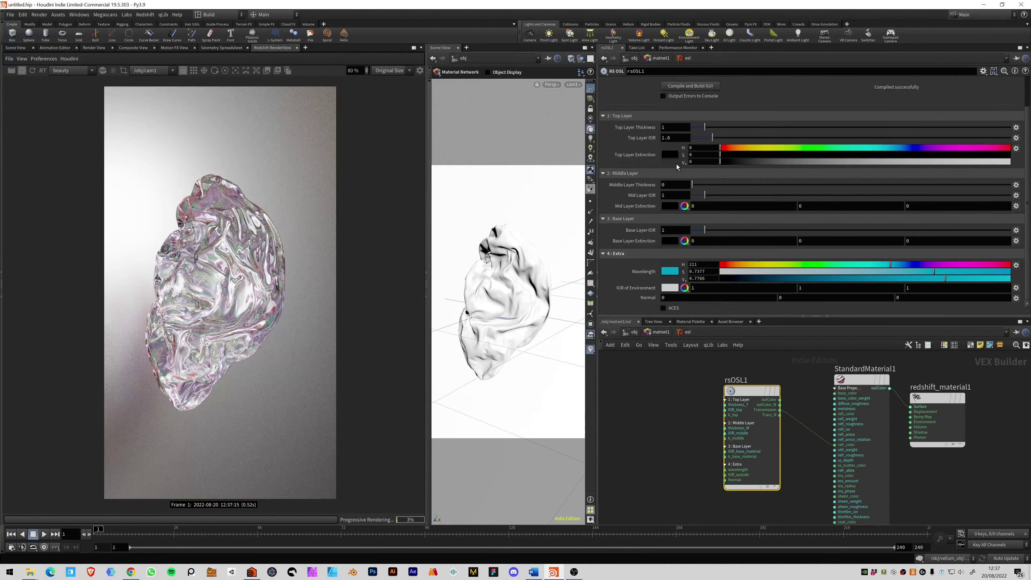
drag(713, 137, 719, 137)
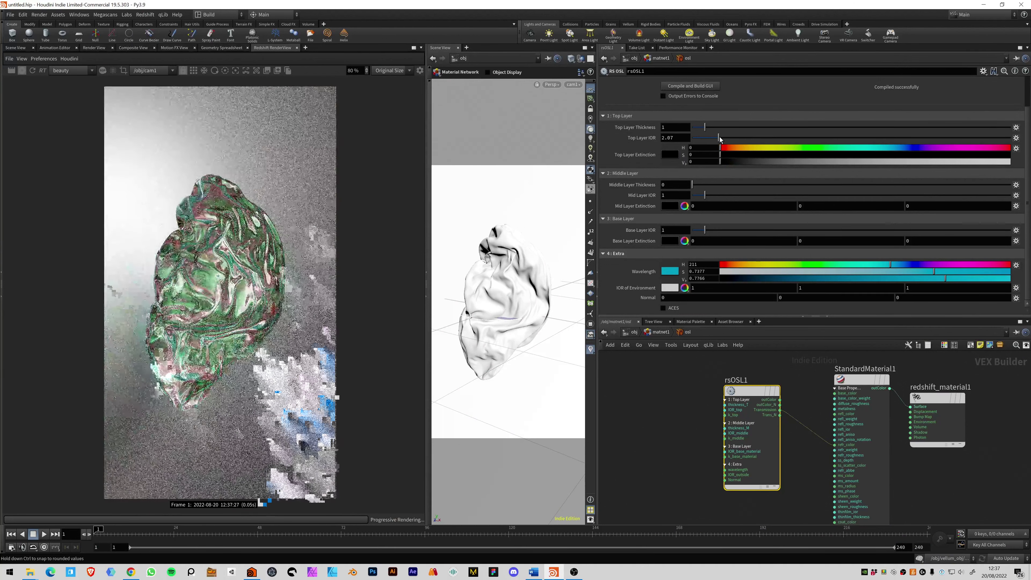
click(872, 162)
drag(774, 163, 738, 162)
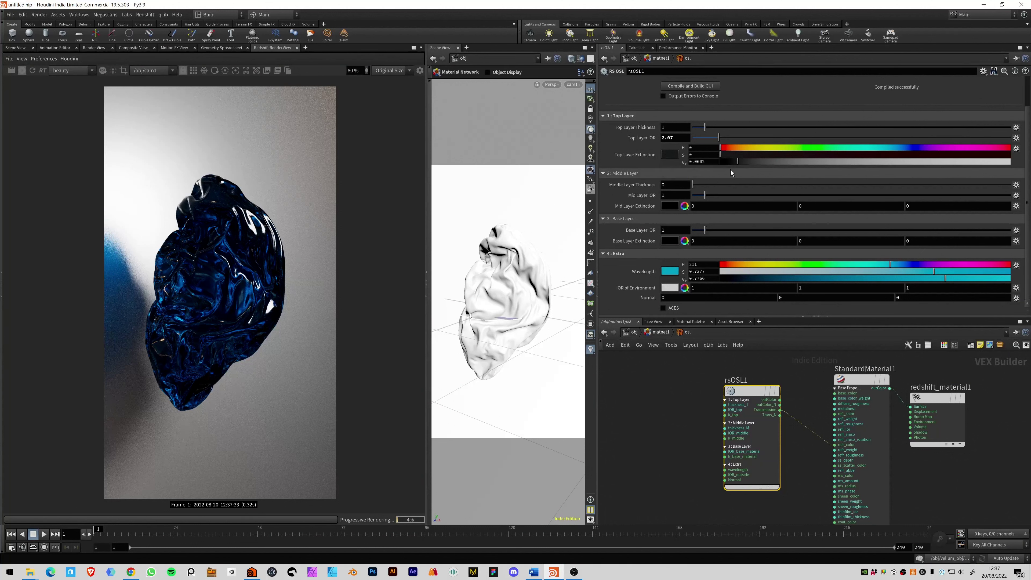
- Add an RS Color Mix node beside rsOSL1 in the osl network
middle_drag(663, 429, 674, 424)
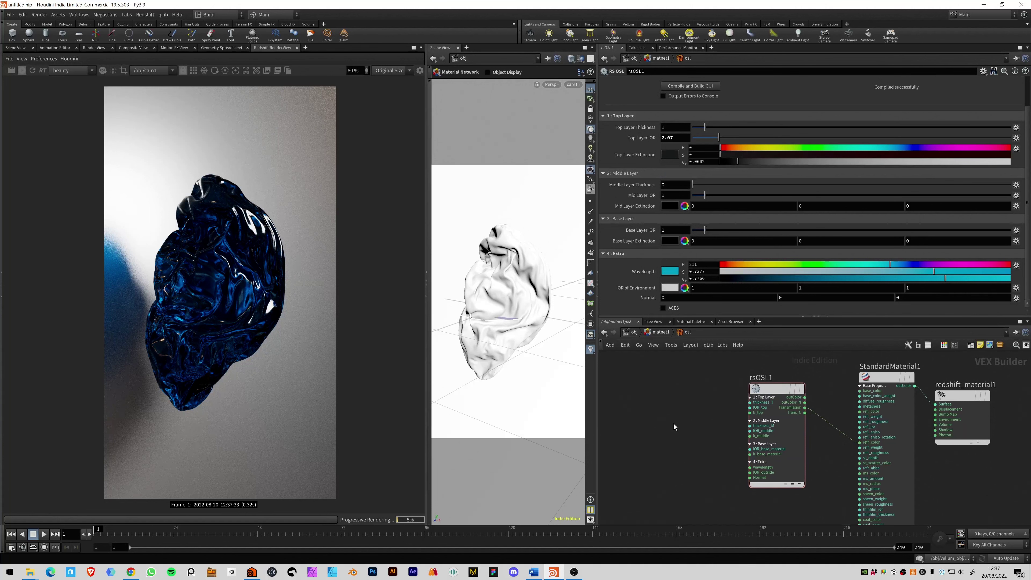
key(Tab)
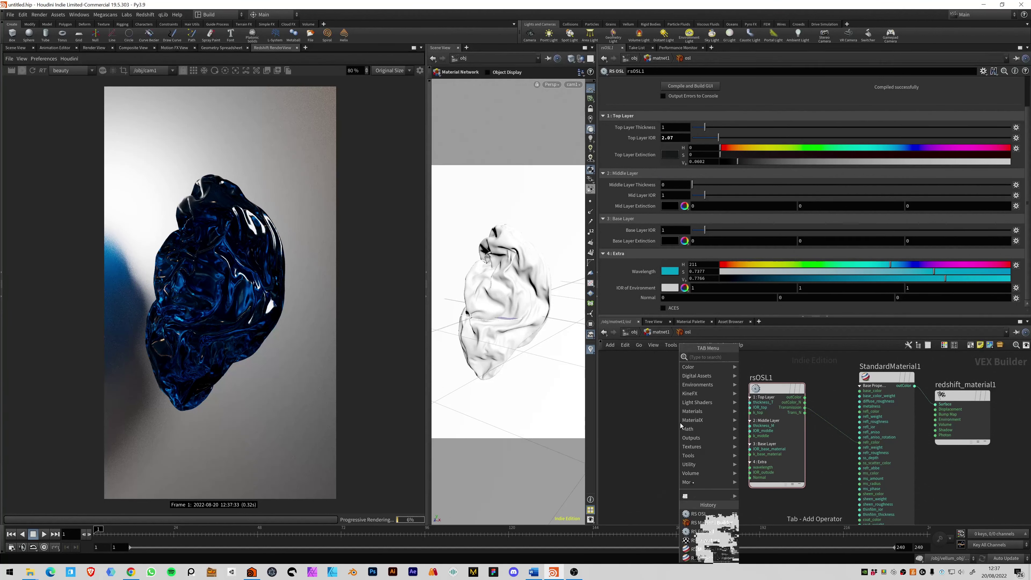
text(maxon)
key(Return)
click(677, 427)
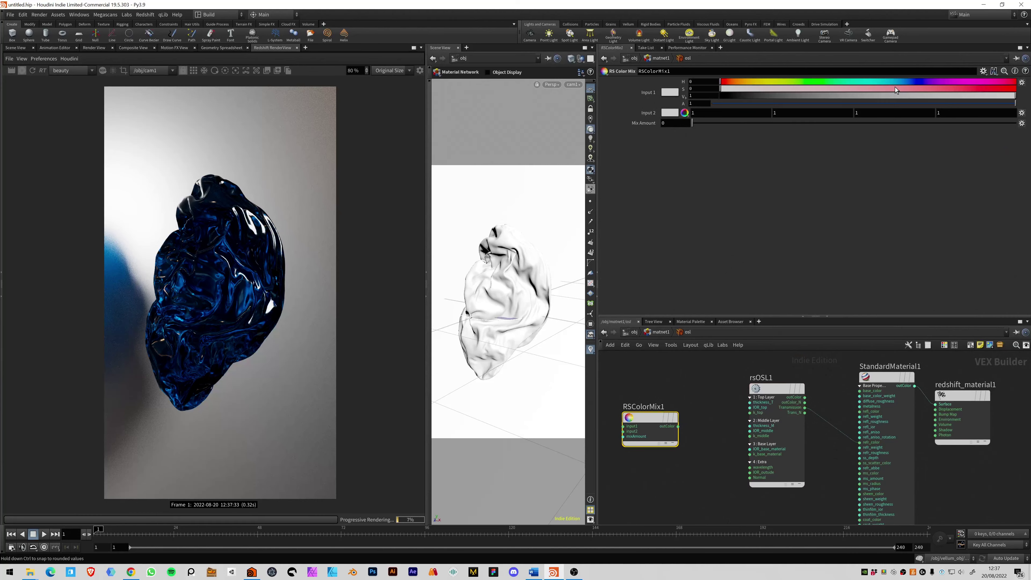
- Set Input 1 of RSColorMix1 to a teal with hue 162, saturation 0.7327 and value 0.73
click(936, 88)
click(730, 82)
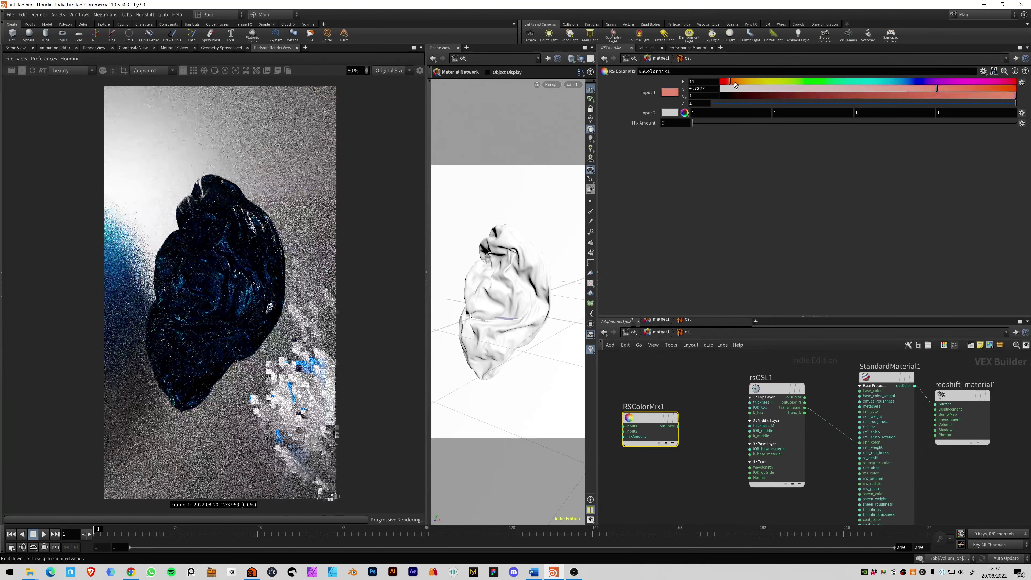
drag(734, 82, 853, 80)
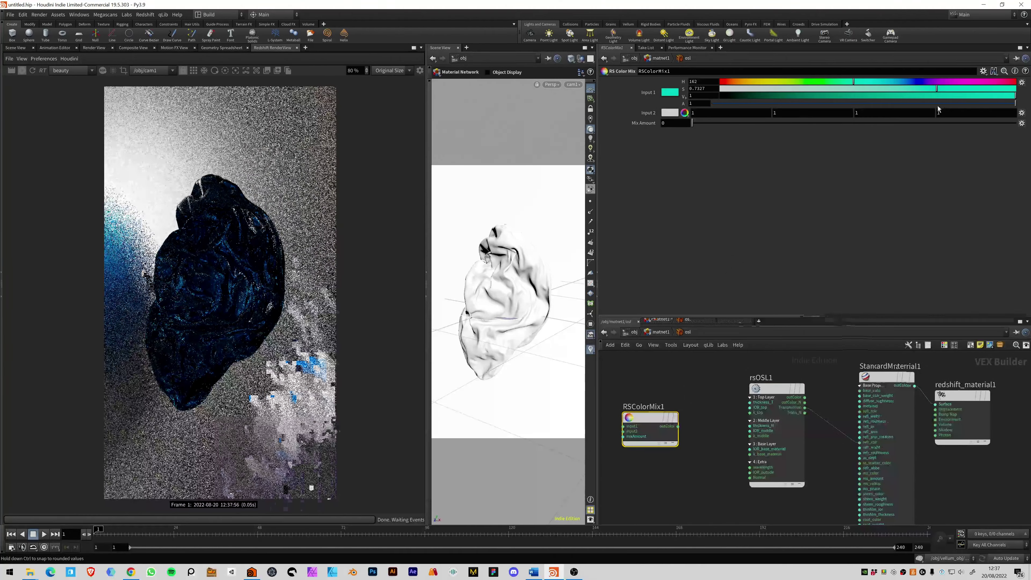
click(950, 95)
click(934, 96)
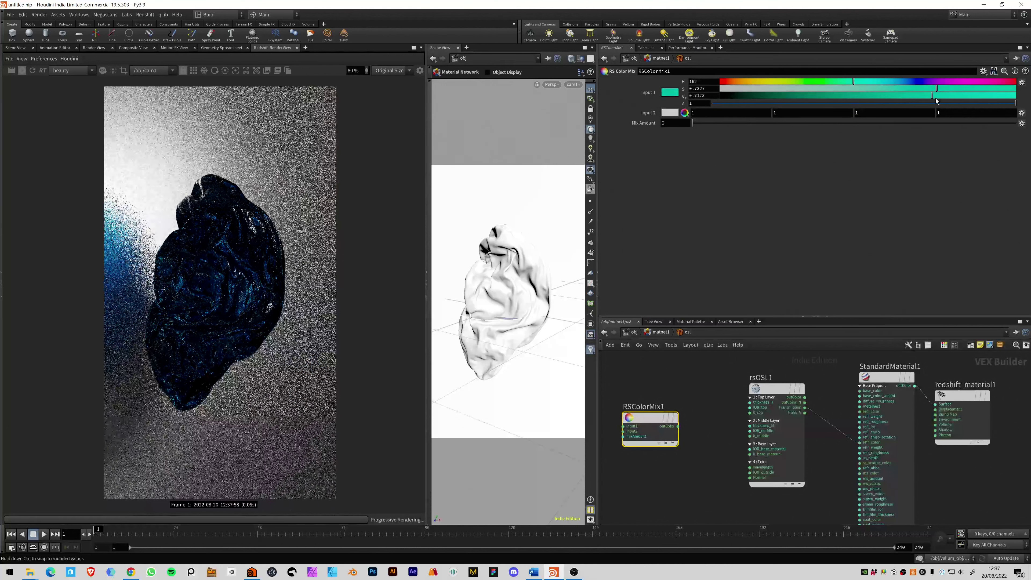
- Add an RS Math Inv Color node between RSColorMix1 and rsOSL1, and feed RSColorMix1's outColor into its input
key(Tab)
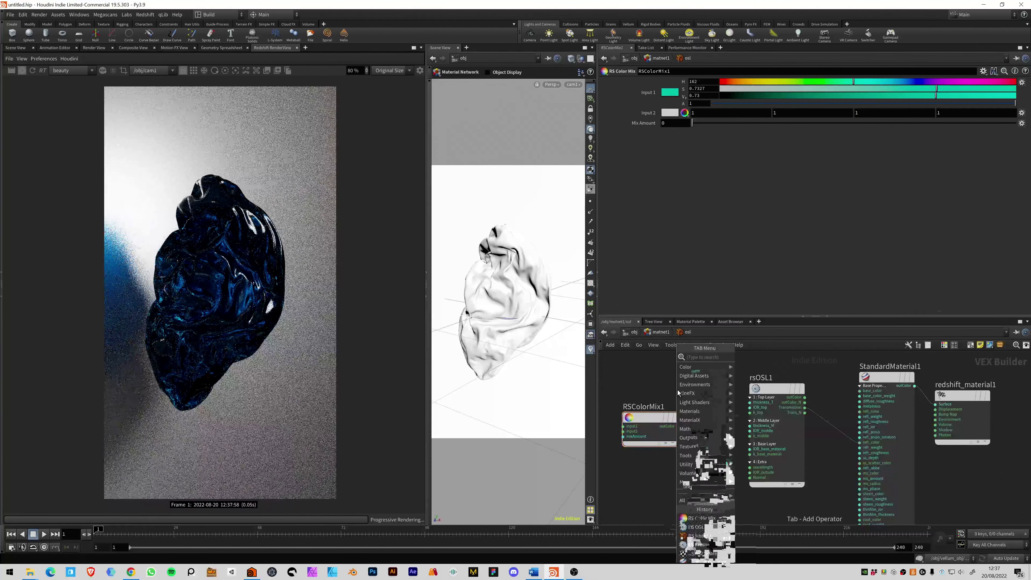
text(ci)
key(Return)
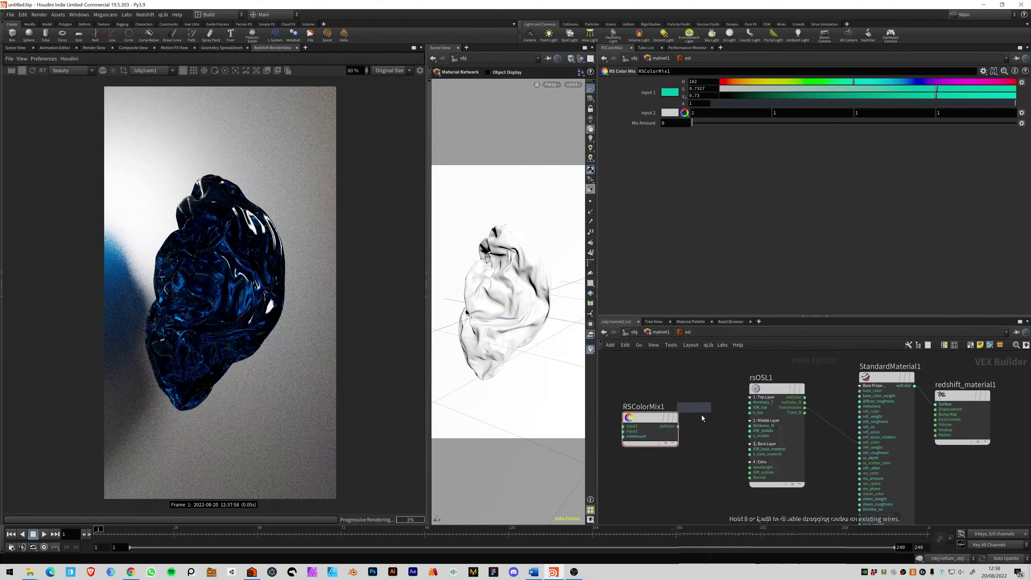
click(703, 388)
drag(640, 420, 613, 414)
drag(700, 387, 680, 408)
- Promote rsOSL1's Top Layer Extinction parameter and connect the output of RSMathInvColor1 to its k_top input
click(770, 396)
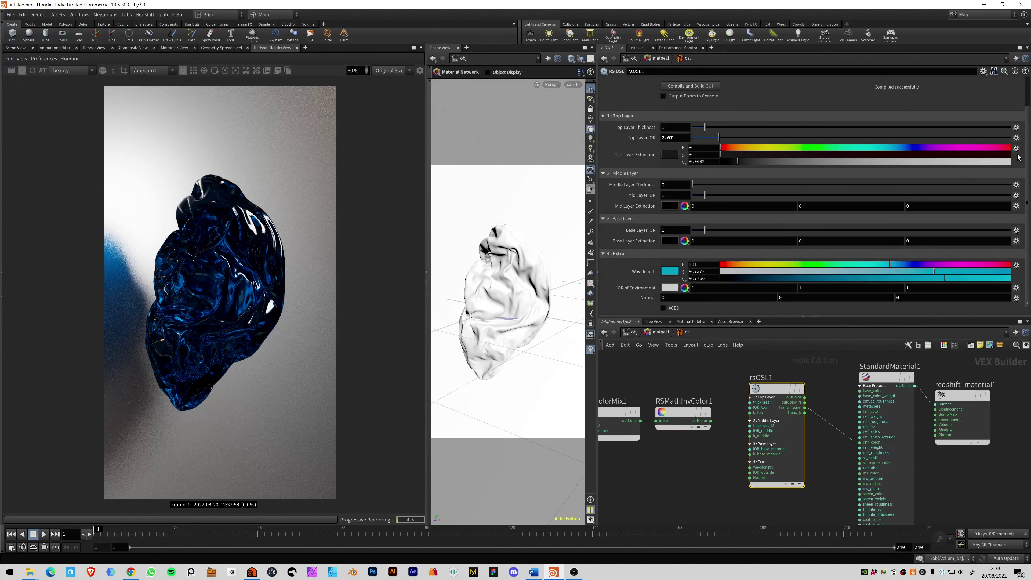
click(1016, 149)
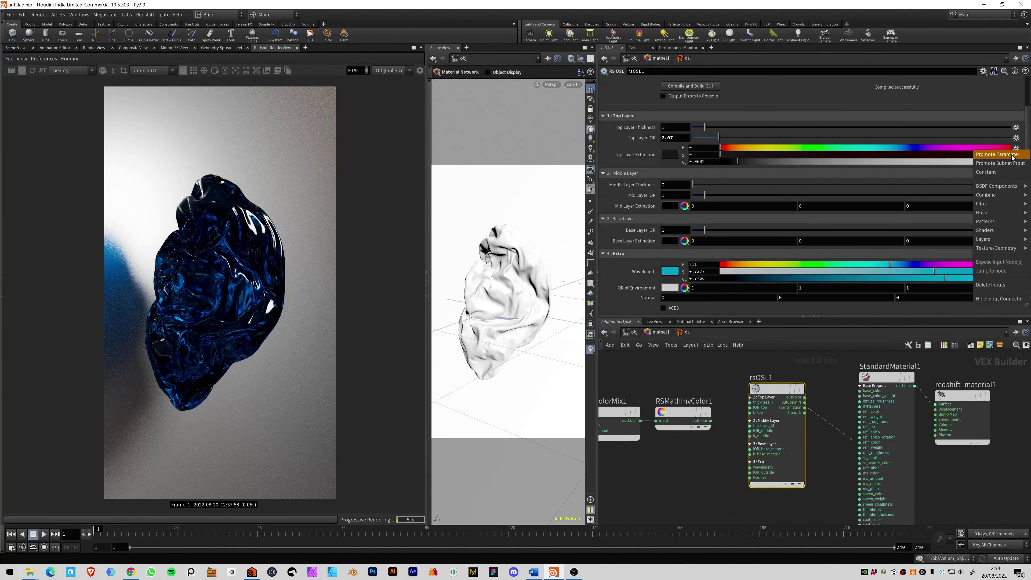
click(998, 155)
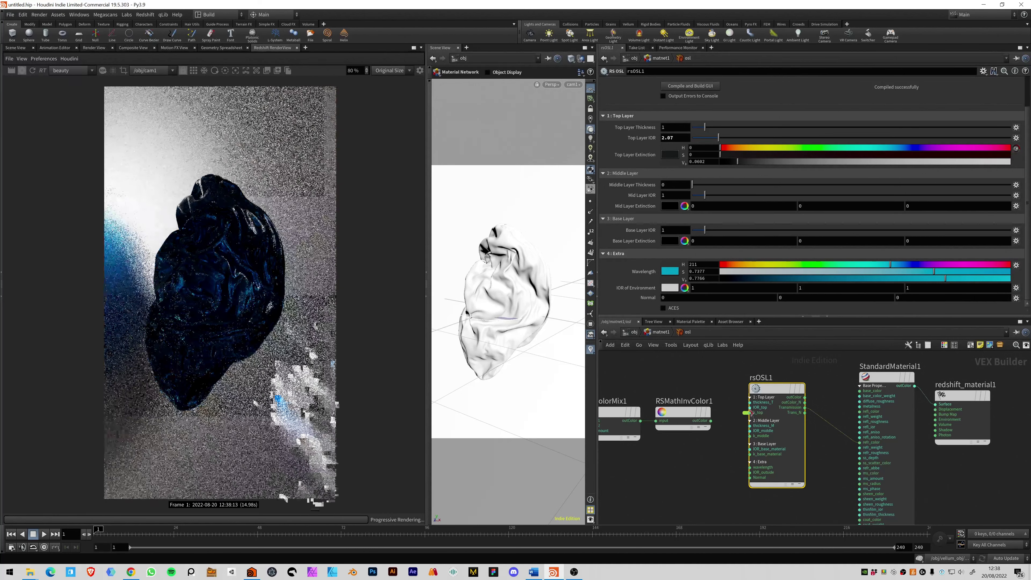
drag(748, 414, 711, 422)
click(654, 459)
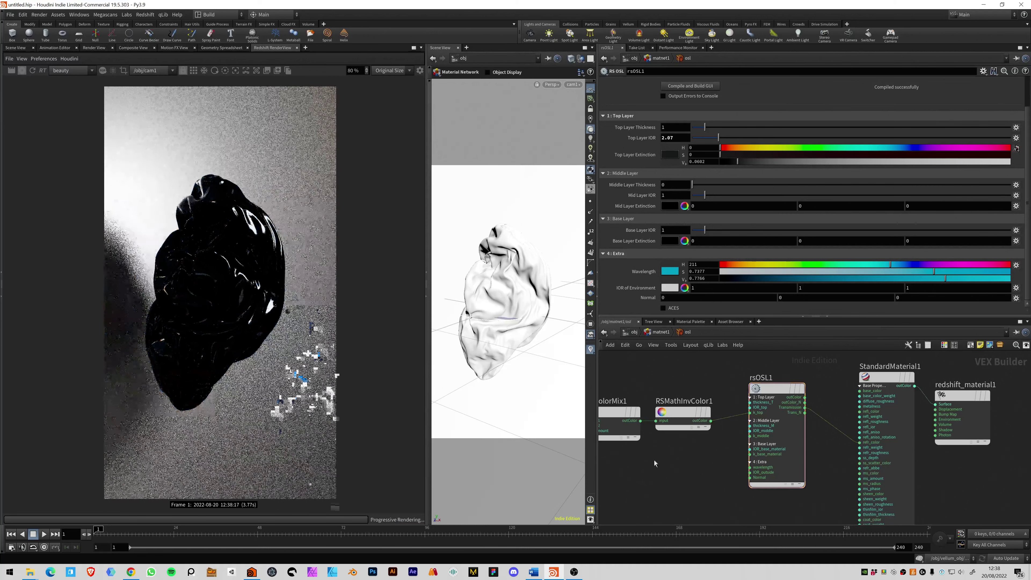
- Try Input 1 of RSColorMix1 at saturation 0.2691 with a value of 0.0527 and then 0.9555
middle_drag(654, 460, 681, 455)
click(669, 416)
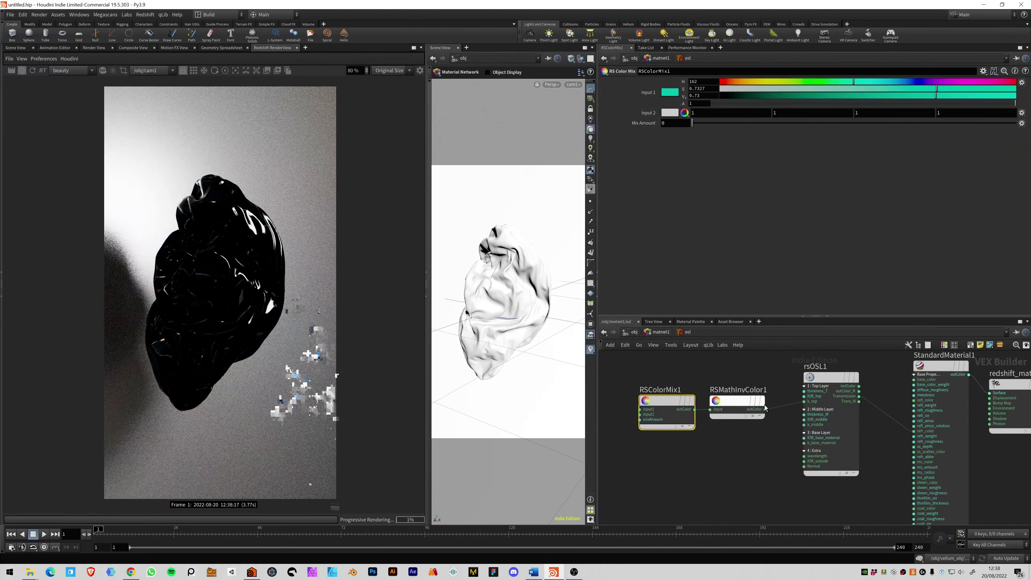
click(826, 392)
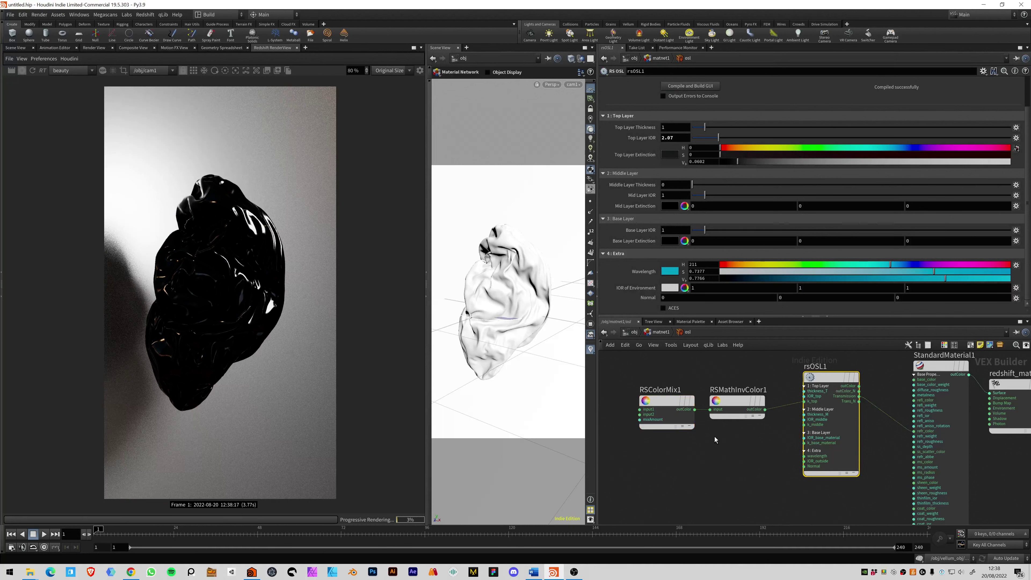
click(735, 404)
click(665, 404)
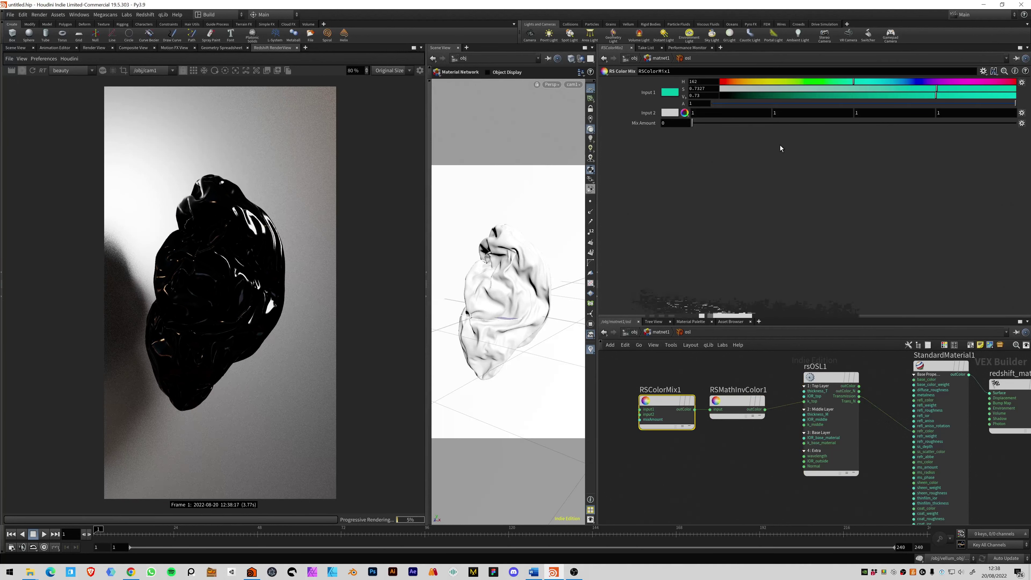
drag(802, 88, 800, 88)
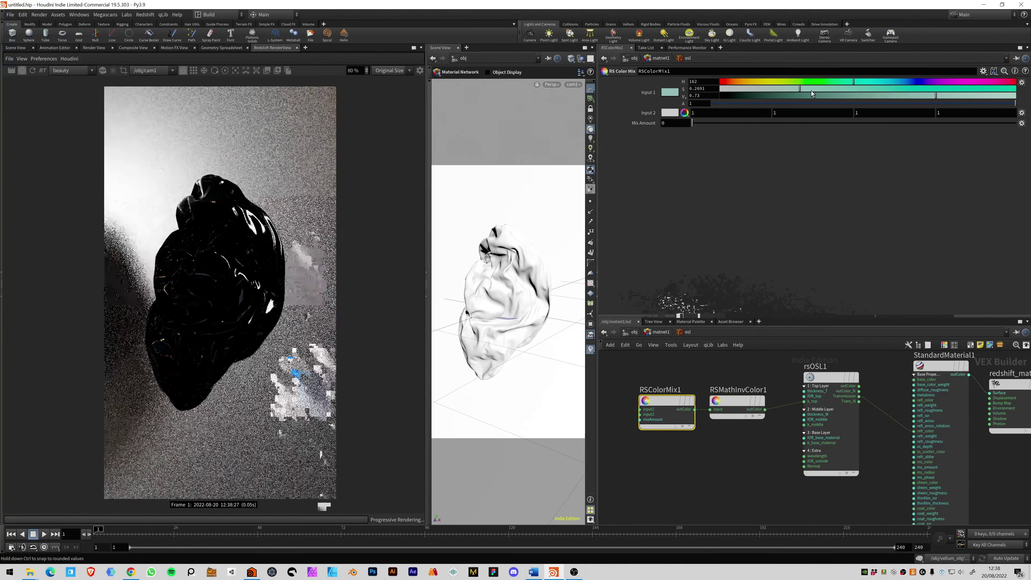
click(737, 94)
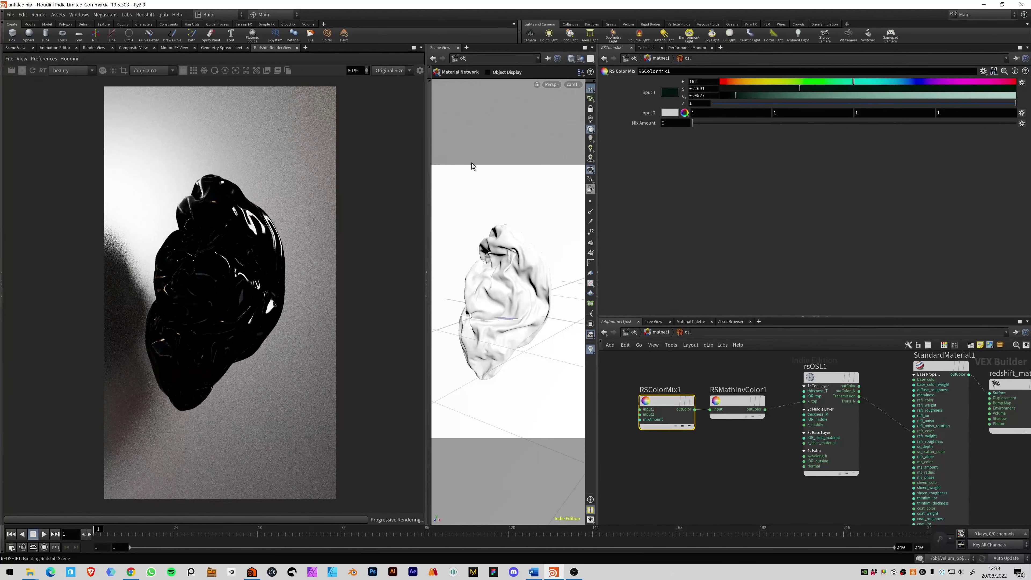
drag(920, 96, 1008, 100)
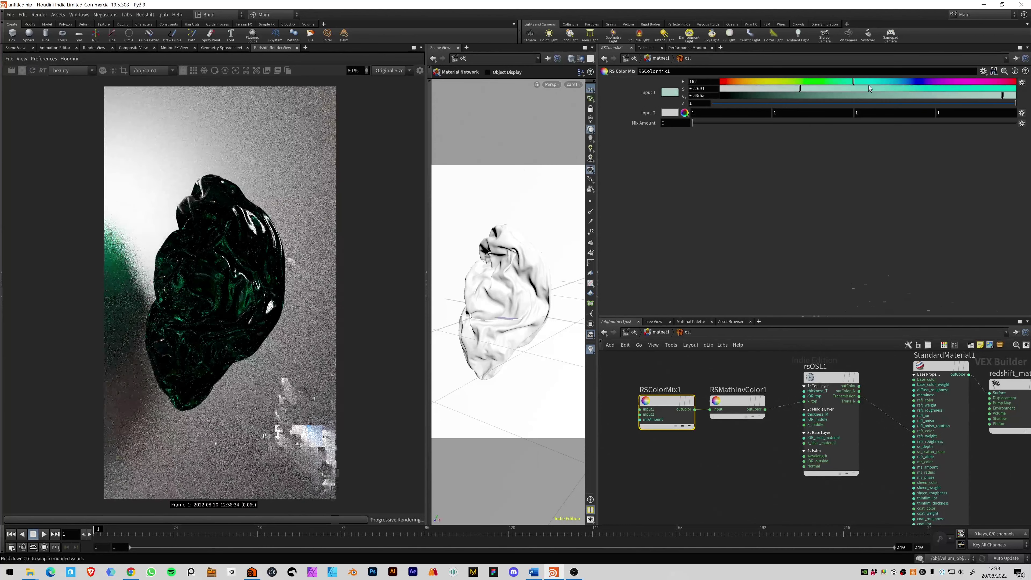
- Fine-tune Input 1 of RSColorMix1 to a very pale teal with saturation about 0.06 and value 1
click(899, 89)
drag(906, 88, 743, 95)
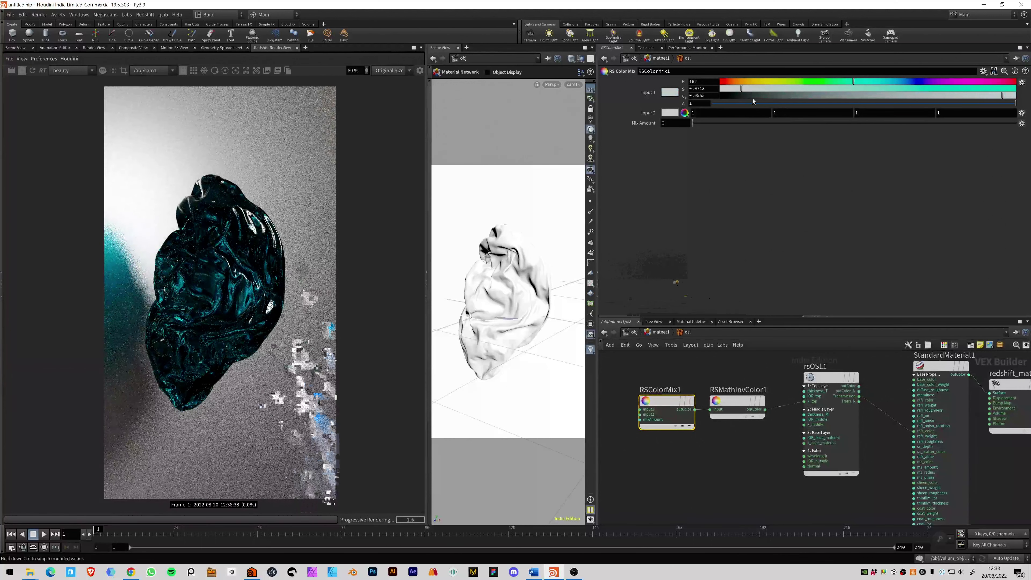
drag(770, 90, 769, 90)
drag(986, 94, 981, 95)
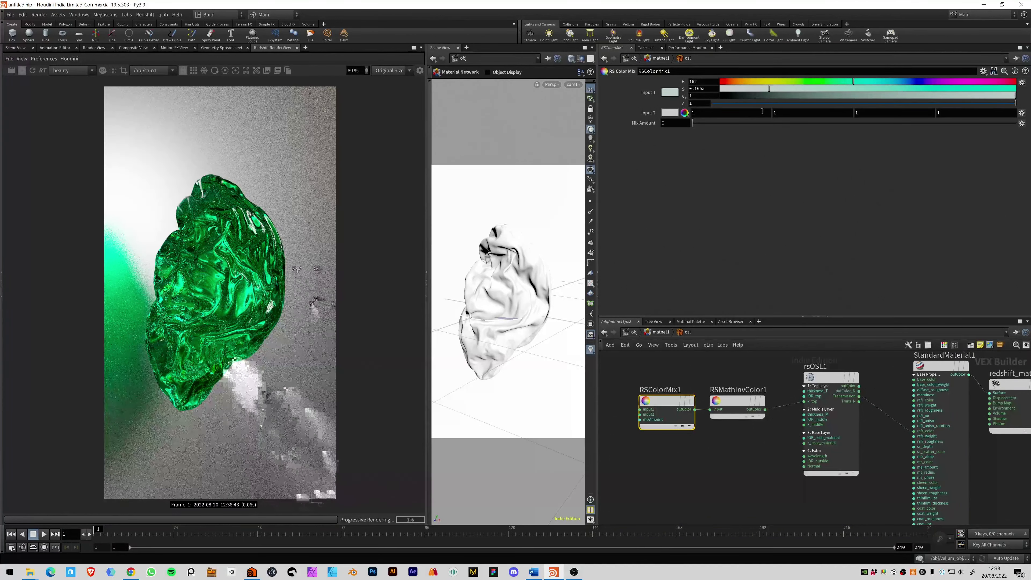
drag(808, 93, 757, 90)
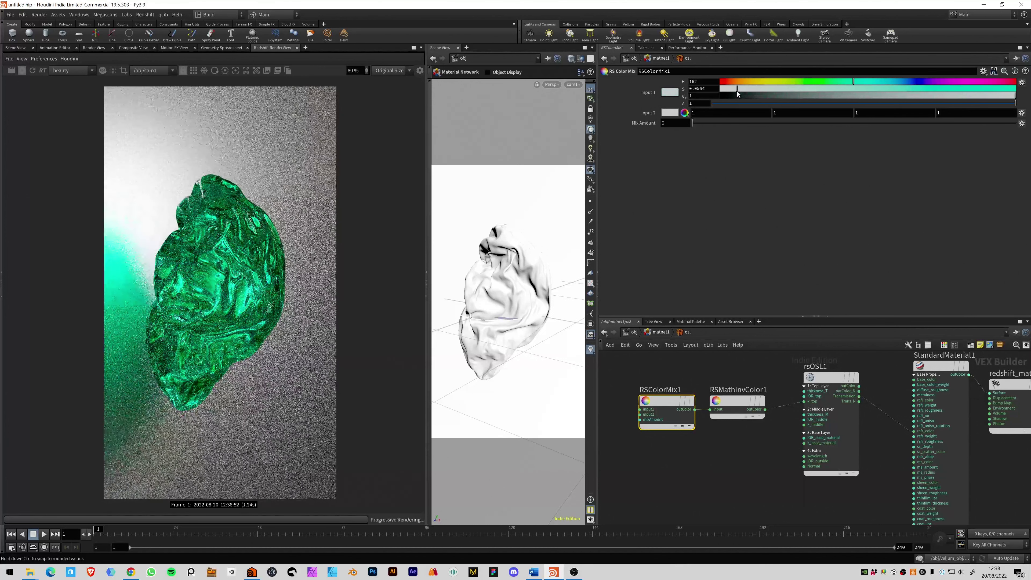
- Neutralise Input 1 of RSColorMix1 to a near-white colour with hue 0 and saturation 0.0073
middle_drag(830, 392, 803, 387)
click(803, 388)
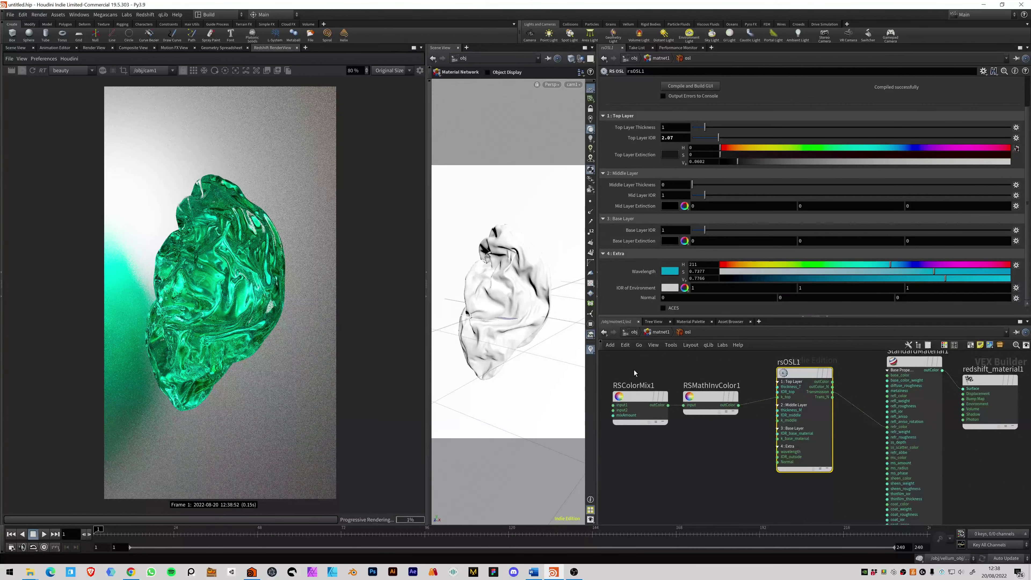
click(635, 396)
drag(733, 89, 727, 84)
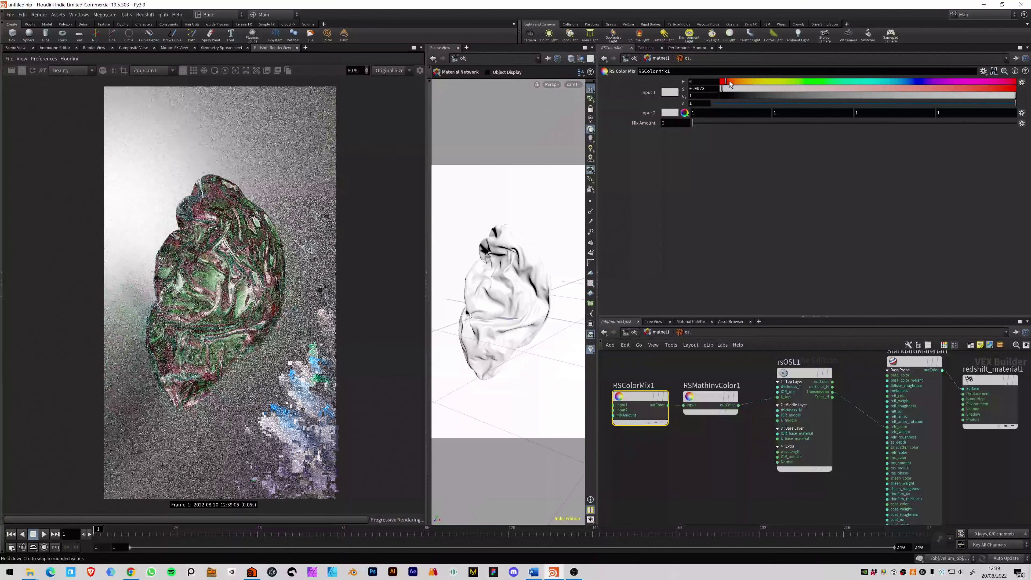
- Cut the connection between RSMathInvColor1 and rsOSL1's top layer extinction input
click(810, 403)
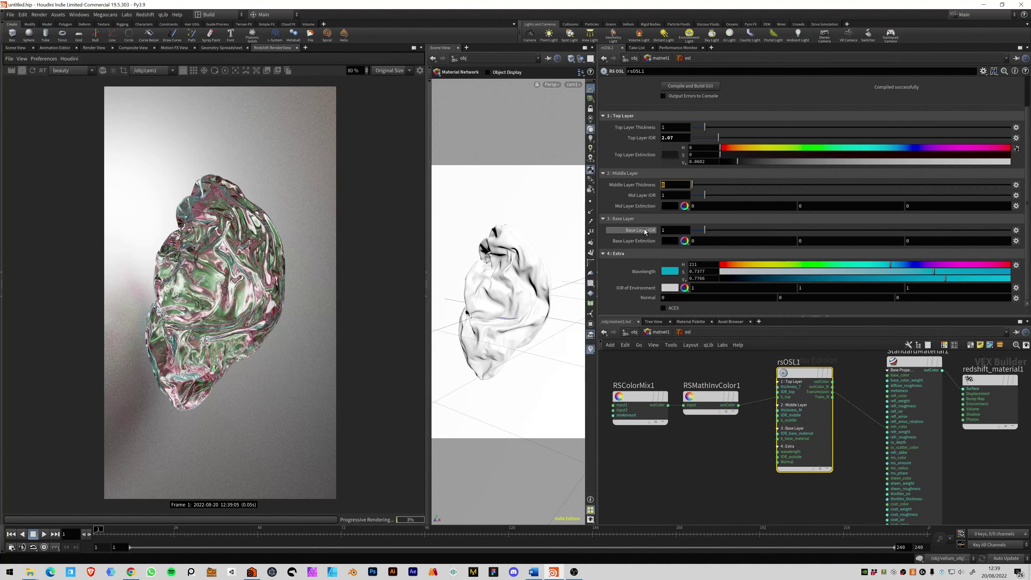
text(y)
mouse_move(761, 428)
mouse_down()
mouse_move(767, 393)
mouse_move(754, 429)
mouse_move(758, 451)
mouse_up()
key(y)
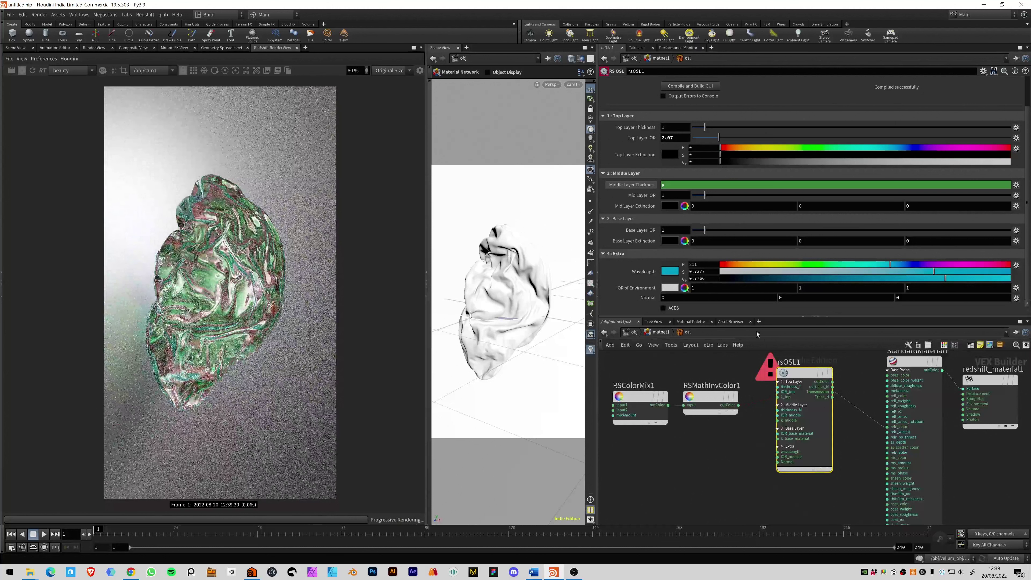
- Check the error on rsOSL1 and delete the stray expression channel from its Middle Layer Thickness
scroll(640, 204, up, 1)
scroll(640, 204, up, 1)
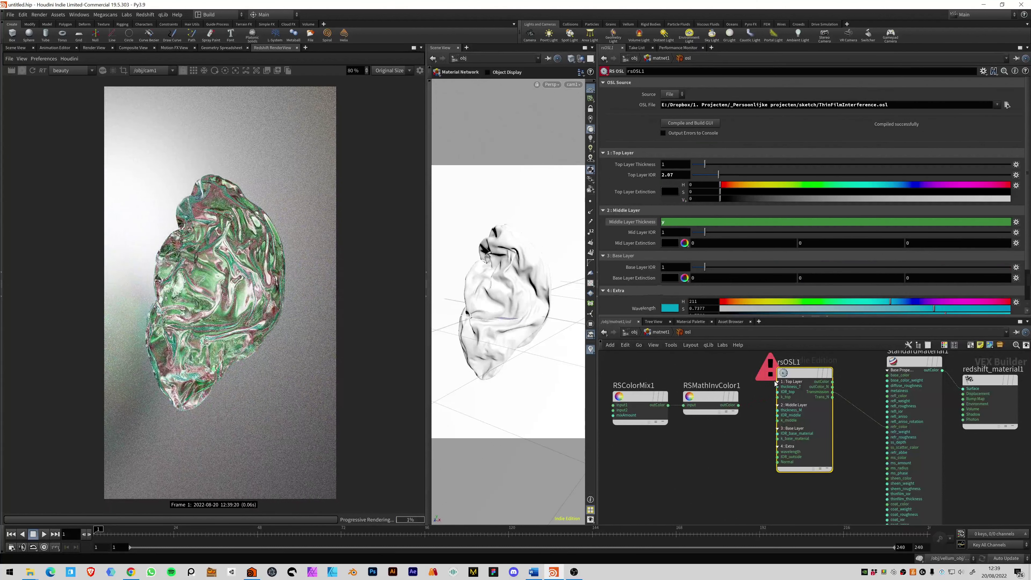
click(765, 382)
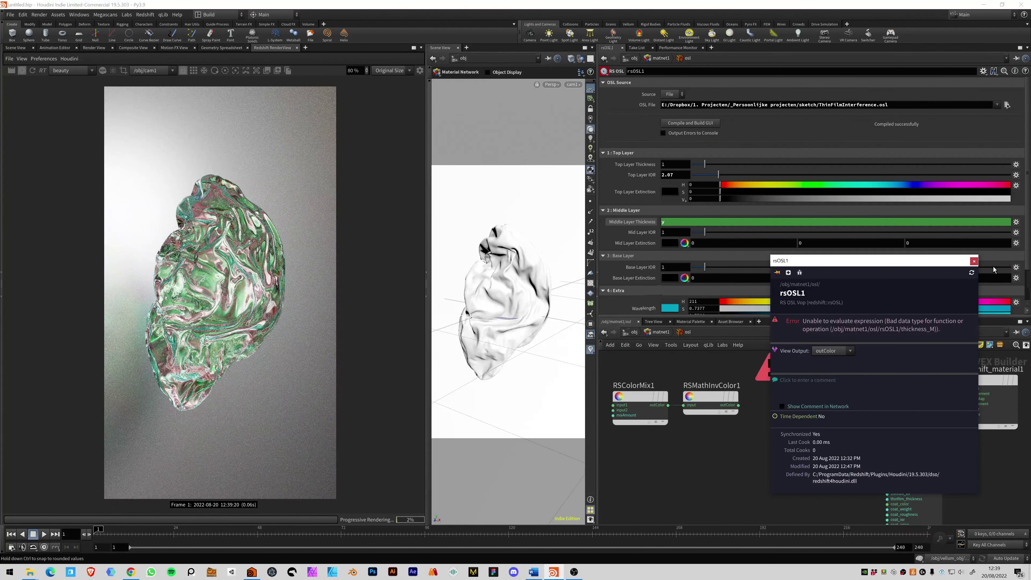
click(973, 261)
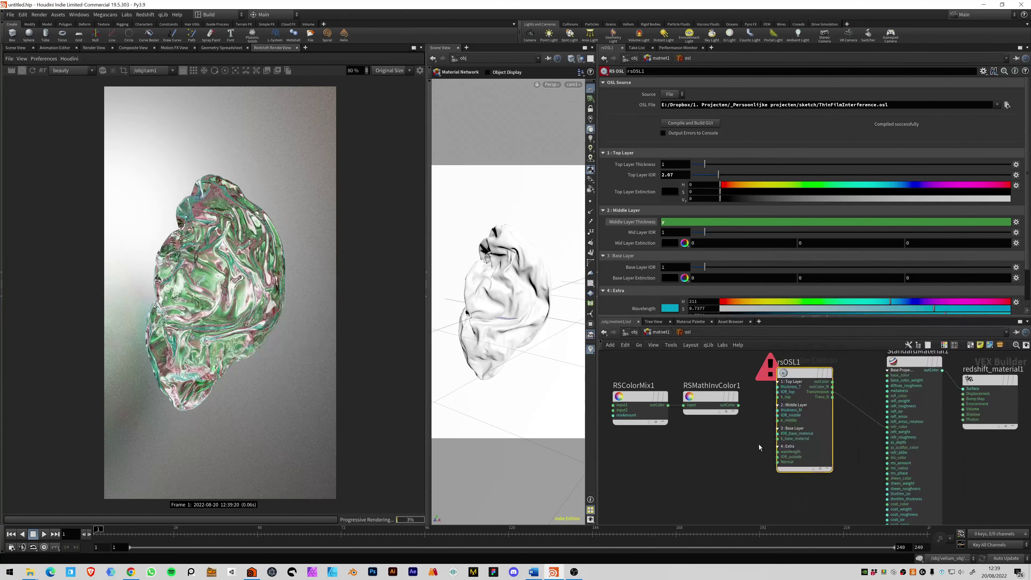
middle_drag(758, 444, 747, 448)
click(794, 407)
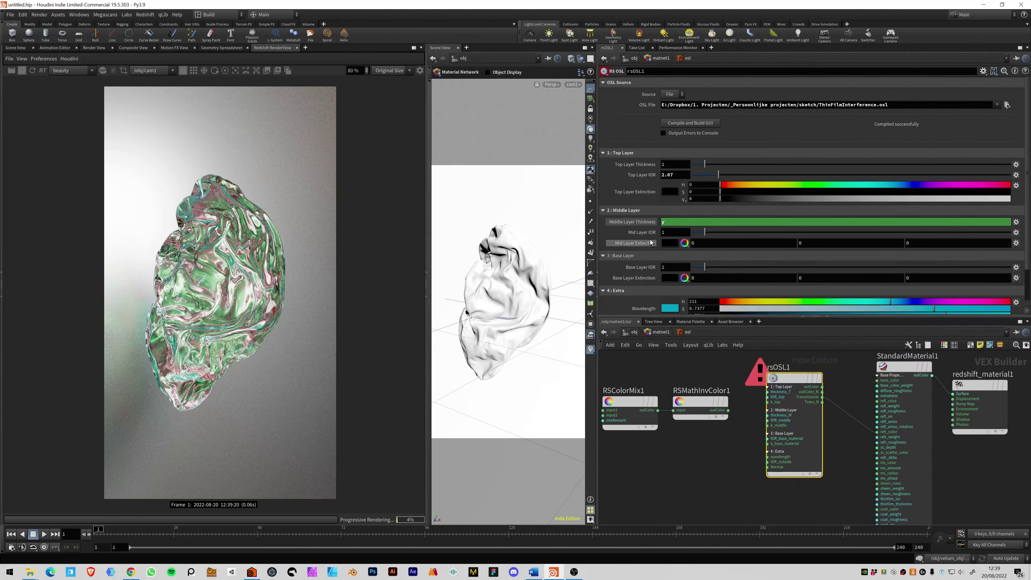
right_click(646, 222)
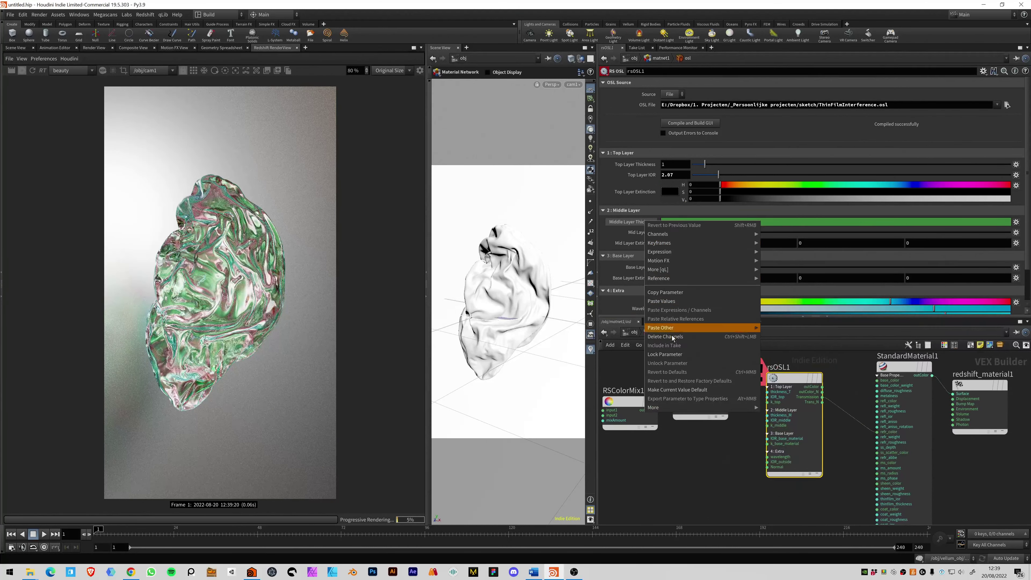
click(673, 342)
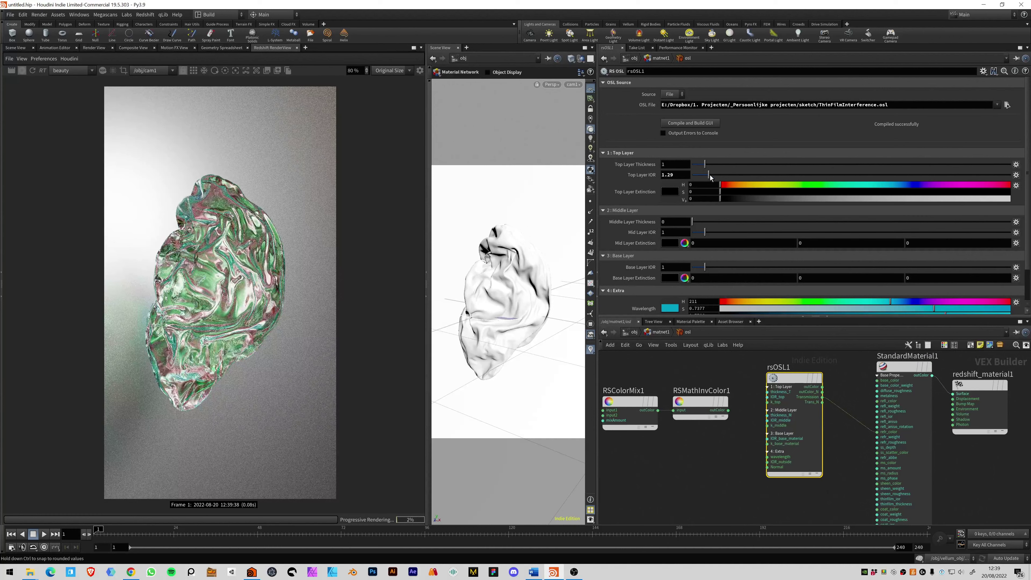
- Set rsOSL1's Top Layer IOR to 1.5 and its Middle Layer Thickness to 0.36
drag(709, 175, 712, 174)
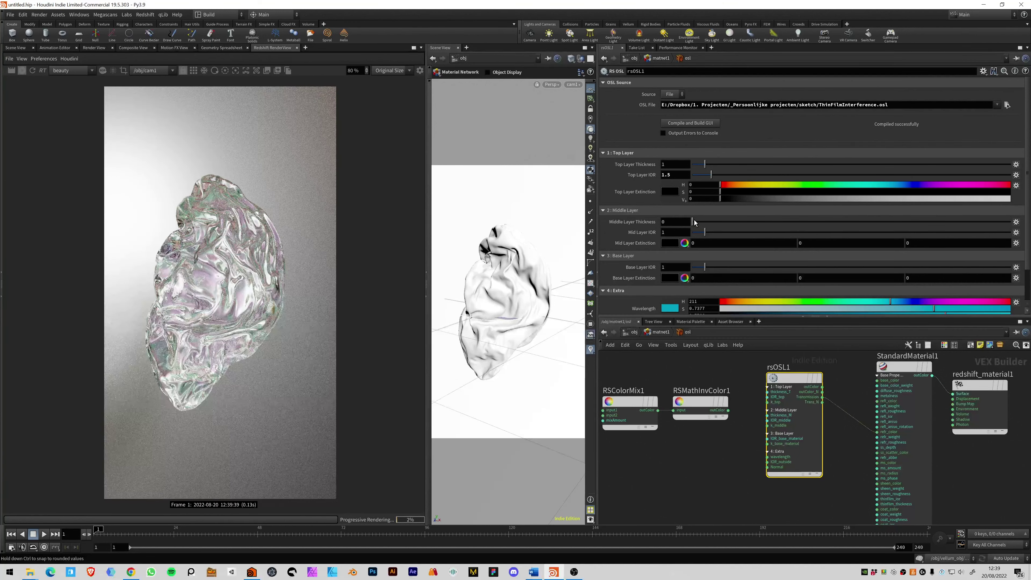
drag(695, 222, 698, 222)
- Set Mid Layer Extinction to hue 3, saturation about 0.75 and value 0.0315, with Middle Layer Thickness at 0.46
click(684, 243)
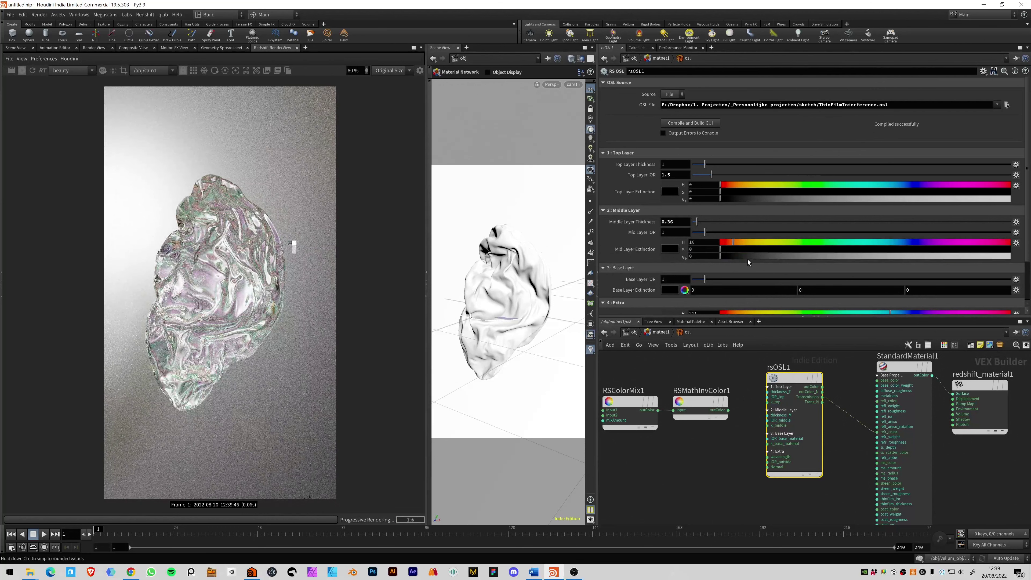
drag(803, 250, 929, 250)
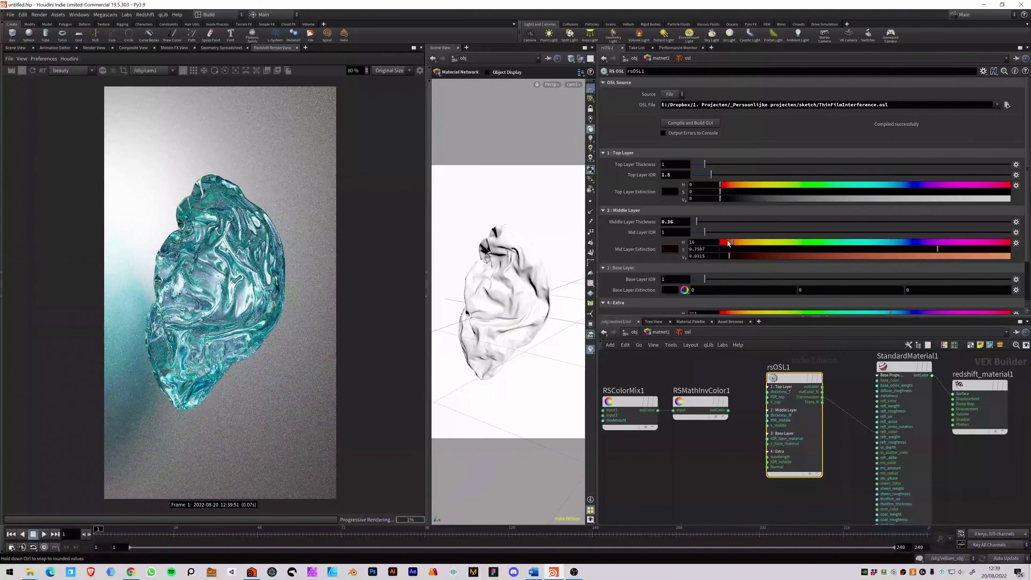
drag(693, 224, 699, 223)
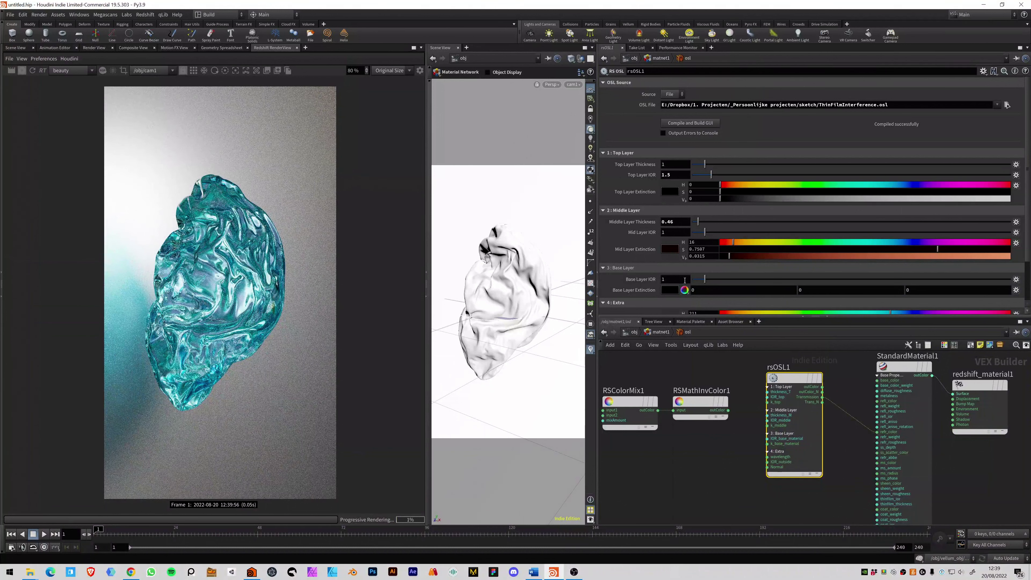
drag(726, 243, 722, 243)
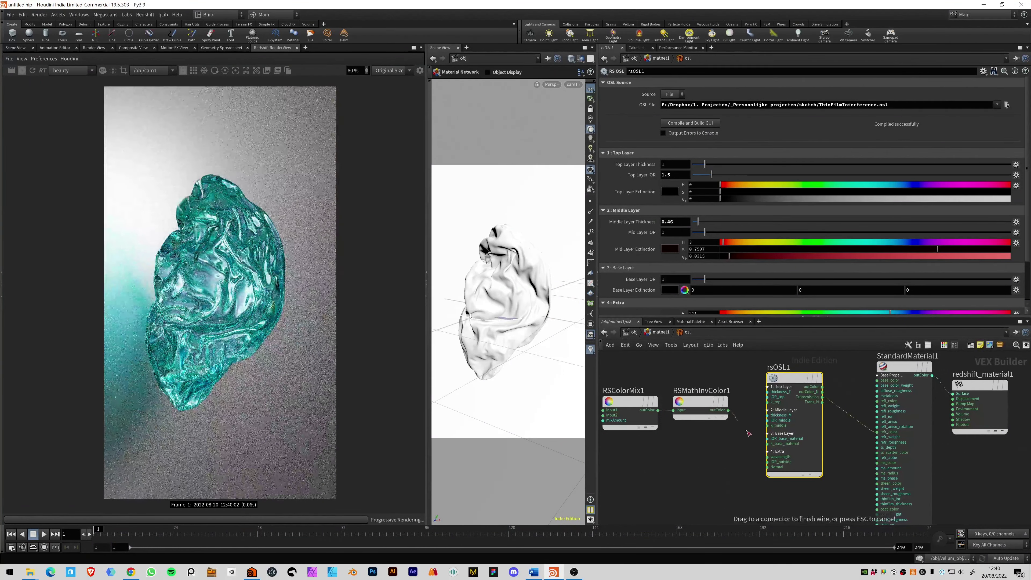
- Try feeding RSMathInvColor1's output into rsOSL1's k_middle input with Middle Layer Thickness set to 0.03
drag(729, 410, 767, 426)
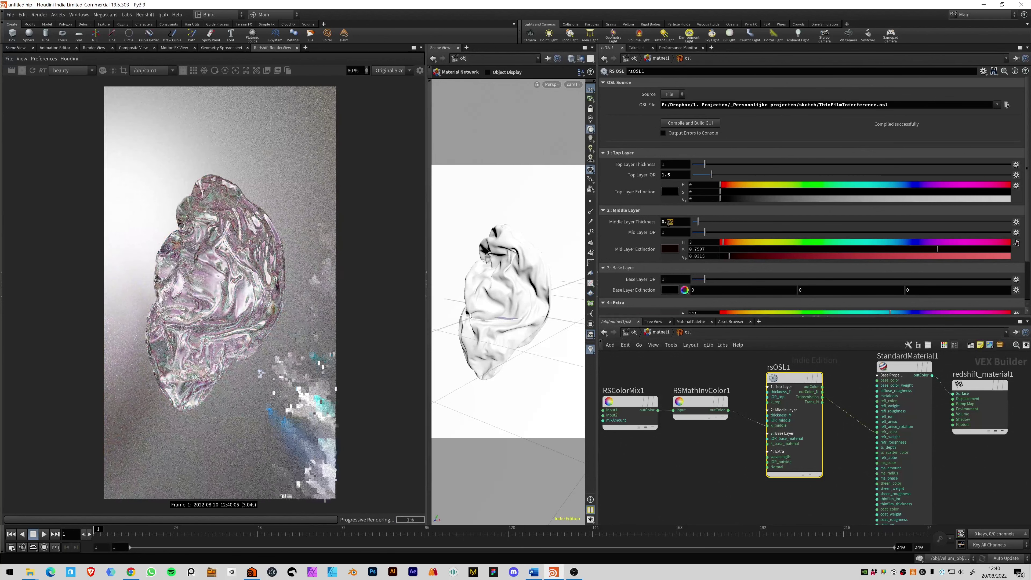
key(Return)
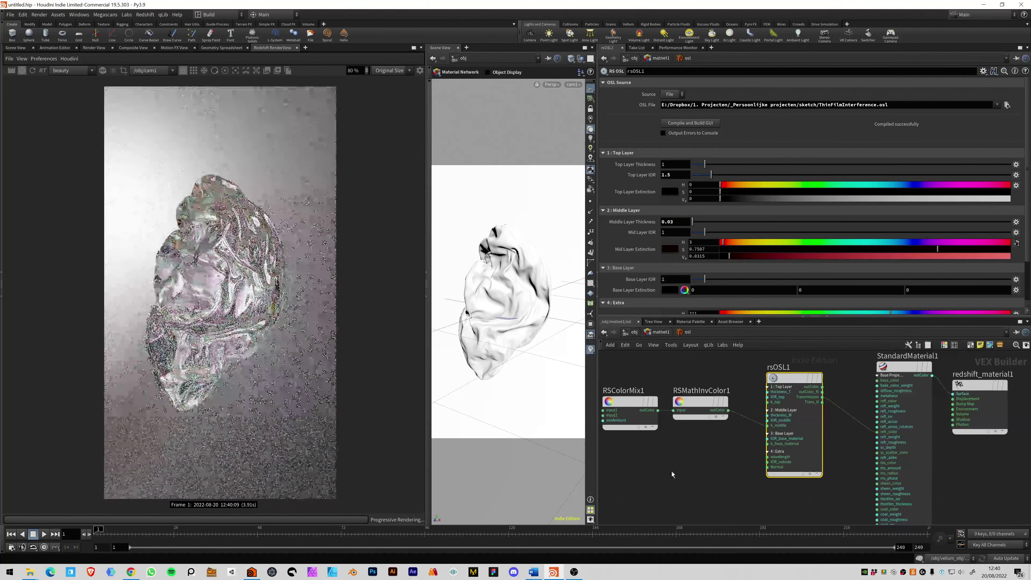
- Disconnect RSMathInvColor1 from rsOSL1 and move it with RSColorMix1 below the OSL node
drag(754, 454, 632, 515)
middle_drag(673, 411, 692, 435)
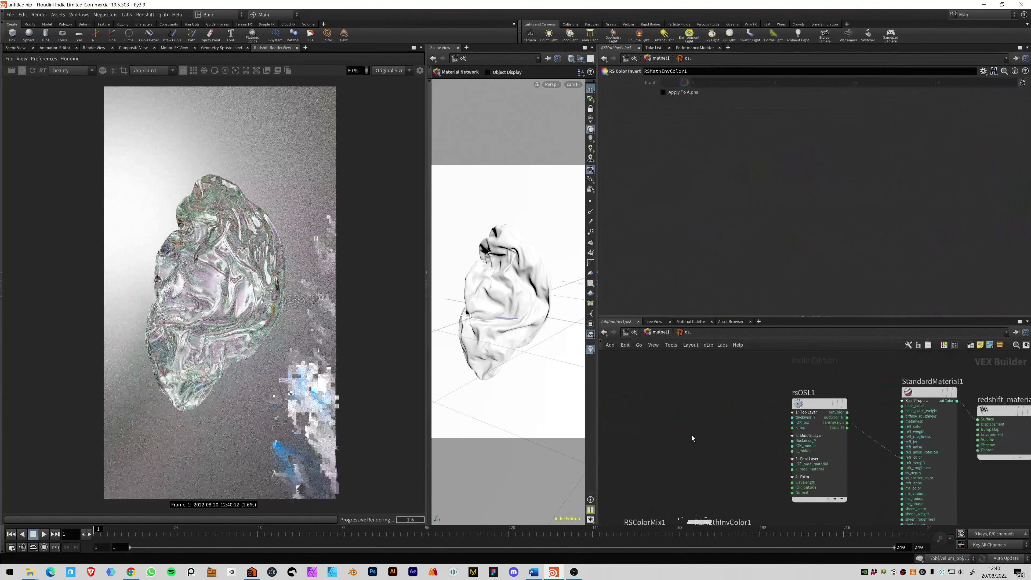
key(Tab)
text(n m)
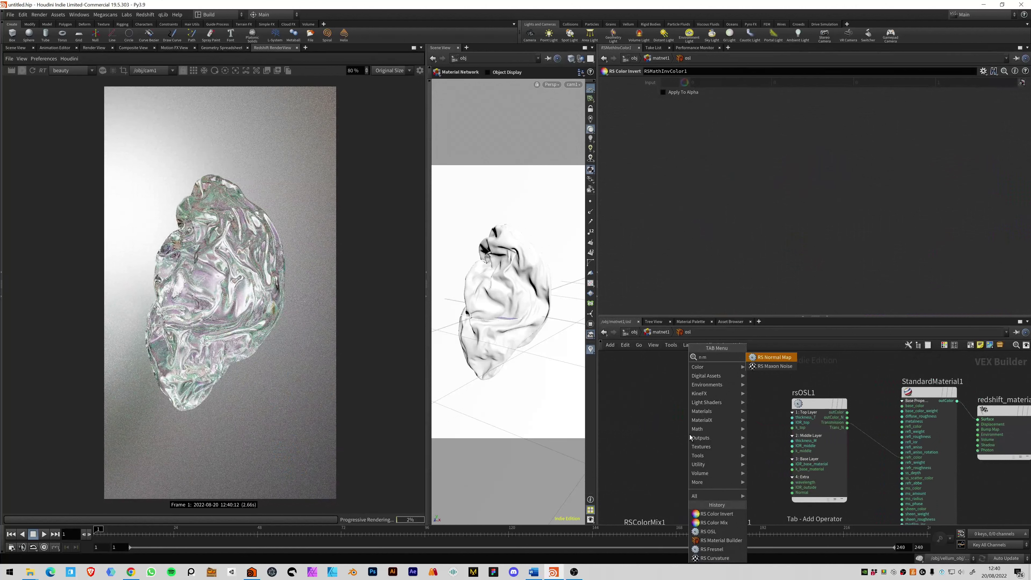
key(Return)
click(666, 413)
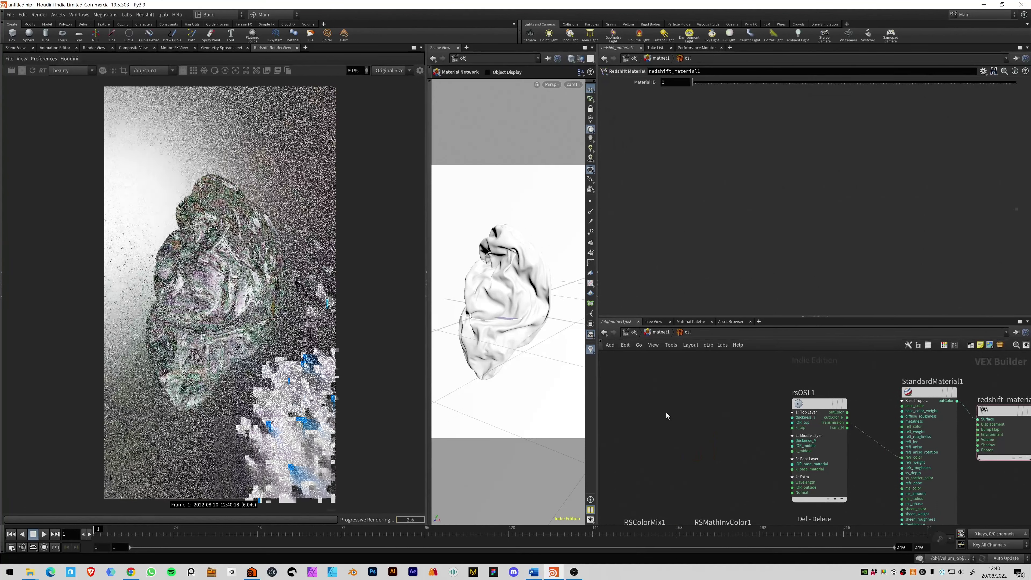
- Add an RS Maxon Noise node to the network beside rsOSL1
key(Tab)
text(max)
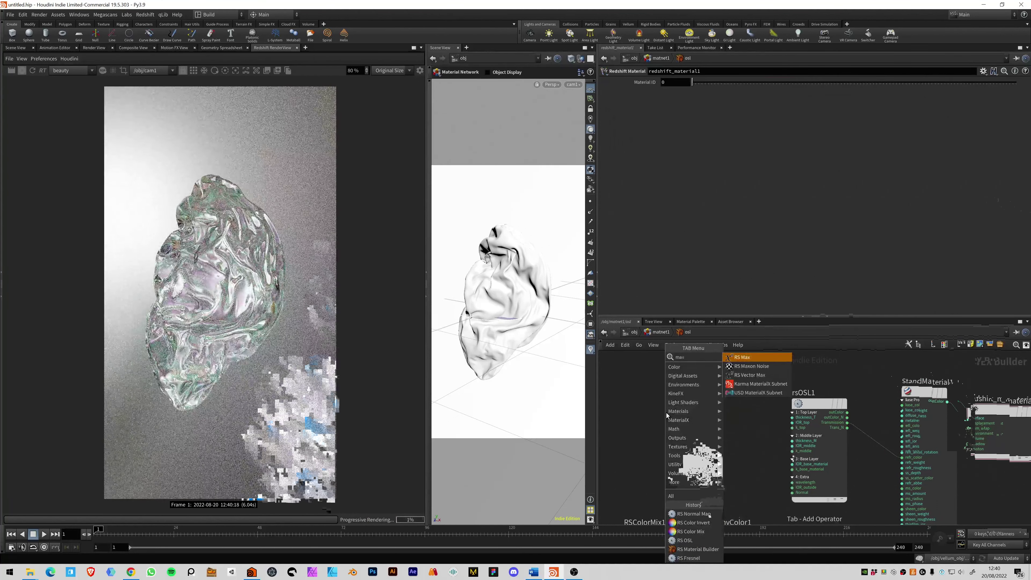
key(Down)
key(Return)
click(650, 417)
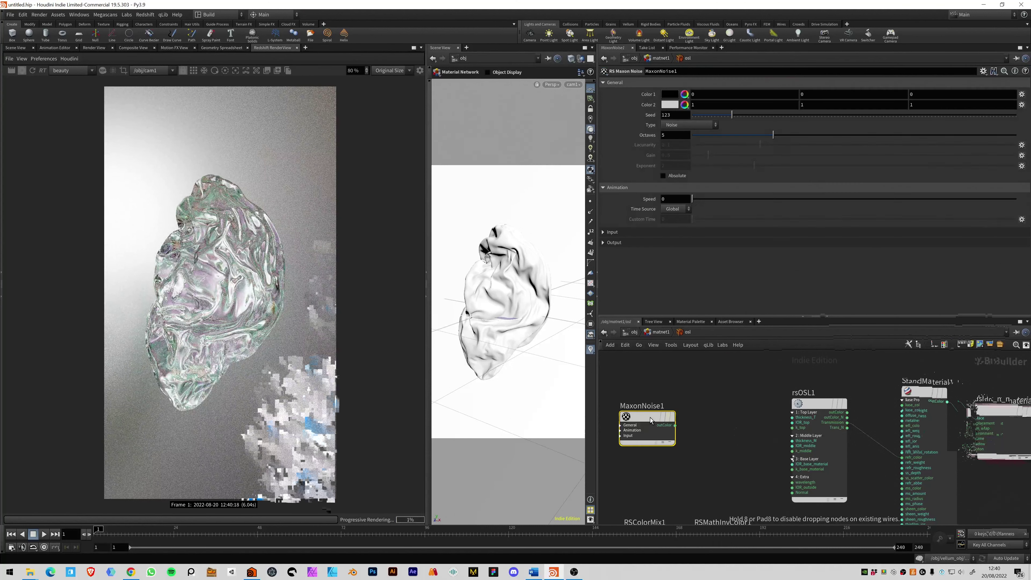
- Add an RS Change Range node fed by MaxonNoise1's outColor and set its New Range Max to 0.2
key(Tab)
text(range)
key(Return)
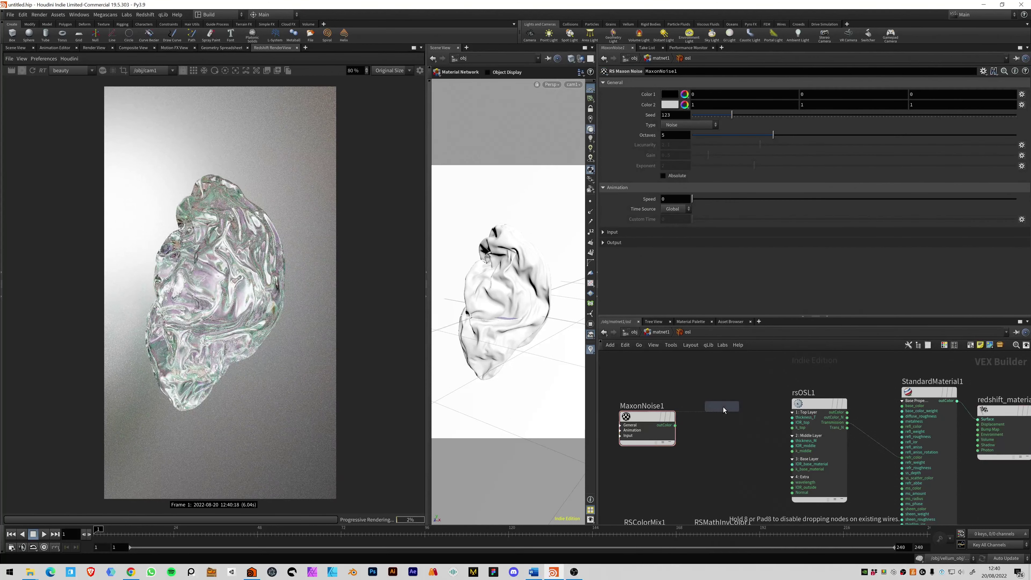
click(721, 408)
drag(675, 426, 708, 420)
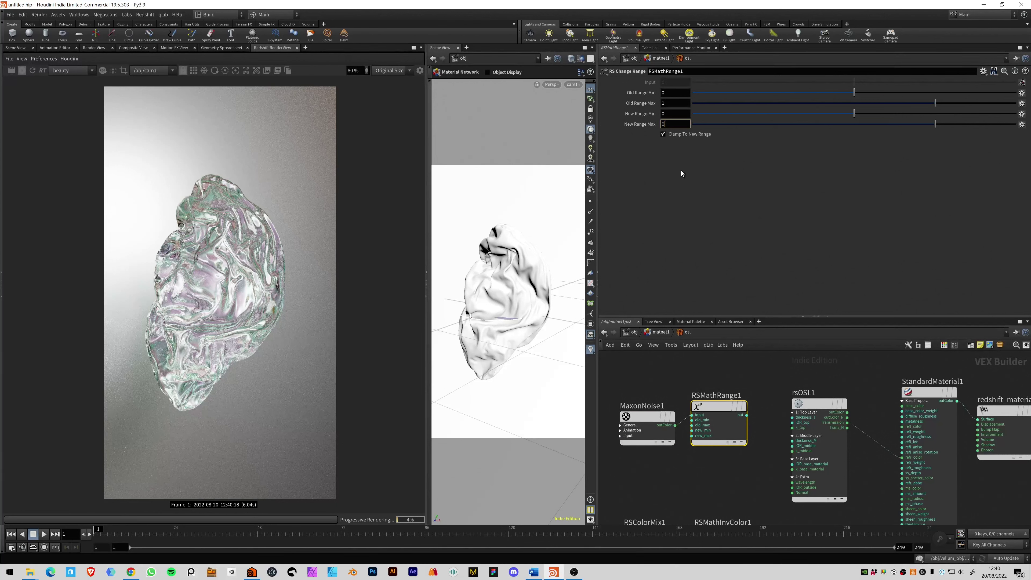
text(0.2)
key(Return)
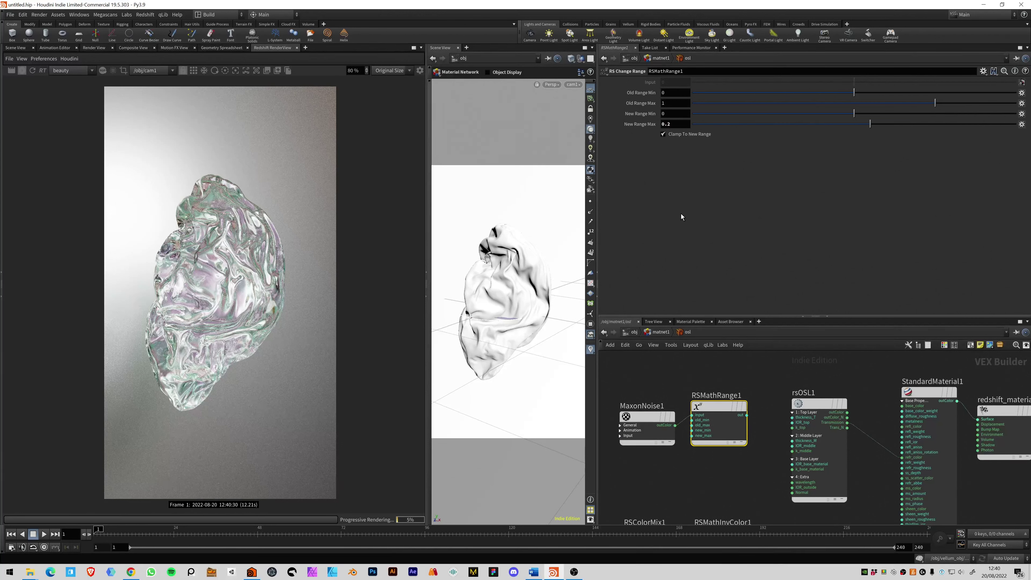
- Set rsOSL1's Middle Layer Thickness to 0.2 and raise the Mid Layer Extinction value to 0.1038
click(805, 404)
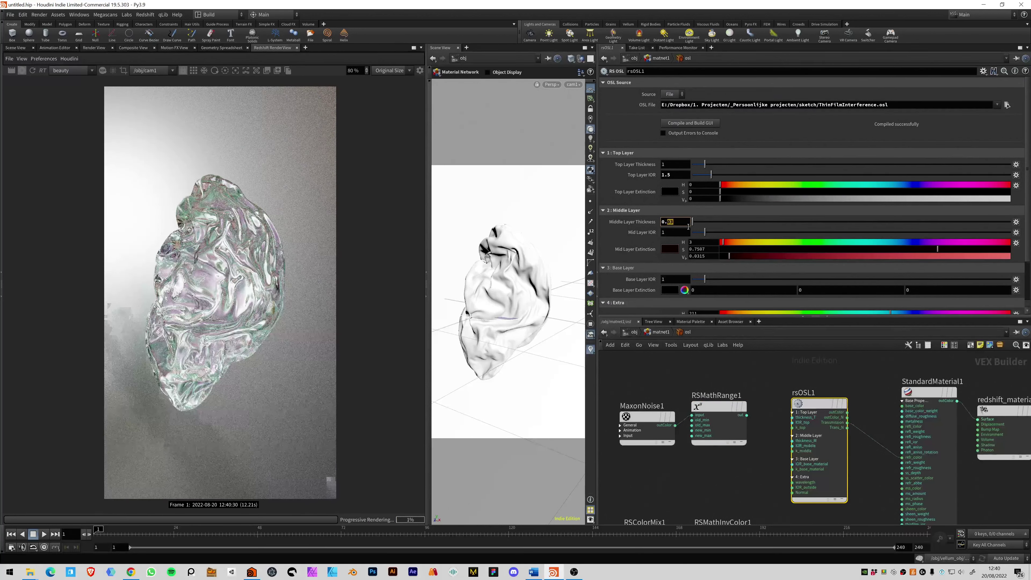
text(0.2)
key(Return)
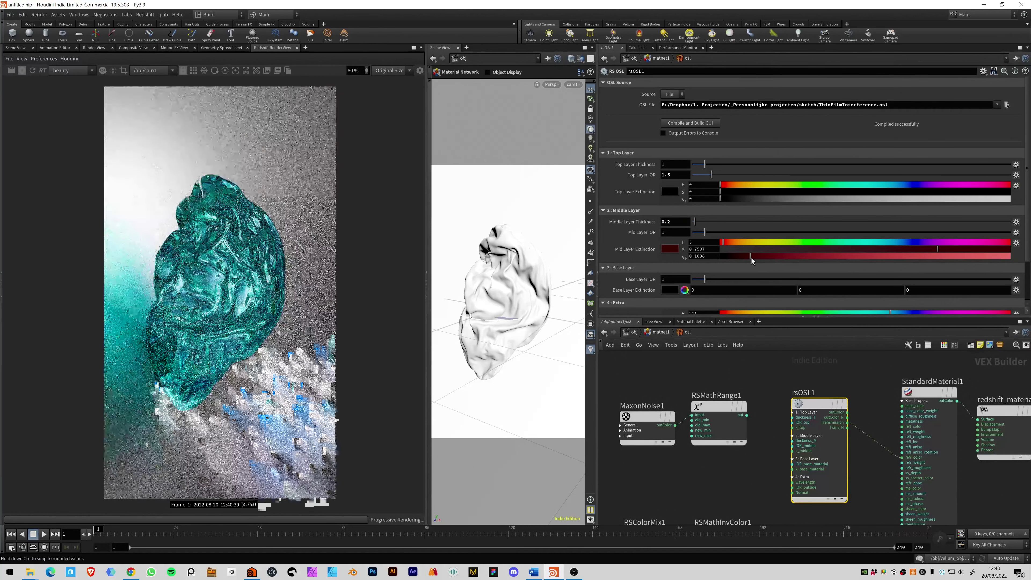
- Try a Middle Layer Thickness of 0.1 on rsOSL1 and set it to 0
drag(667, 221, 678, 225)
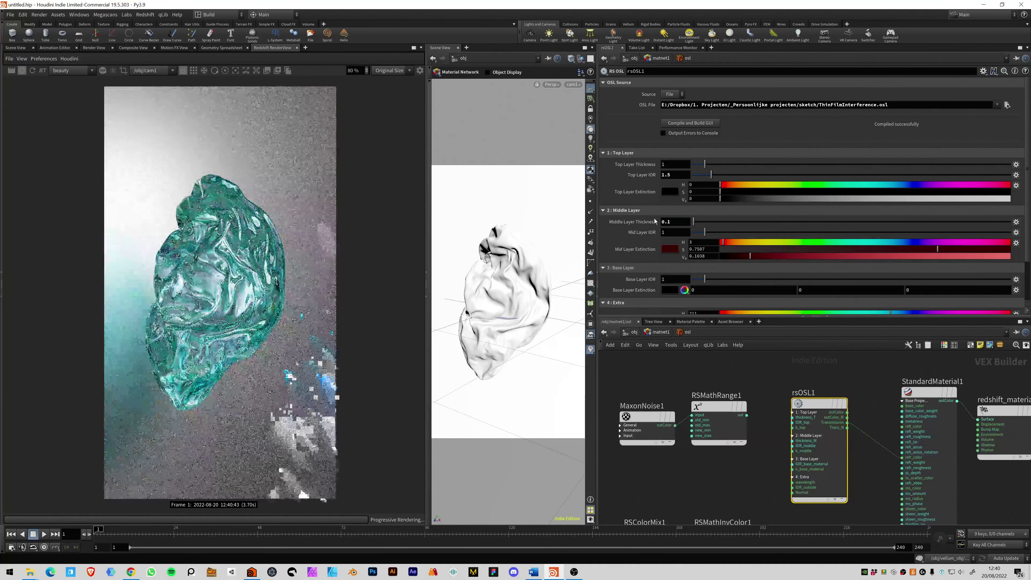
drag(671, 225, 663, 224)
text(0)
key(Return)
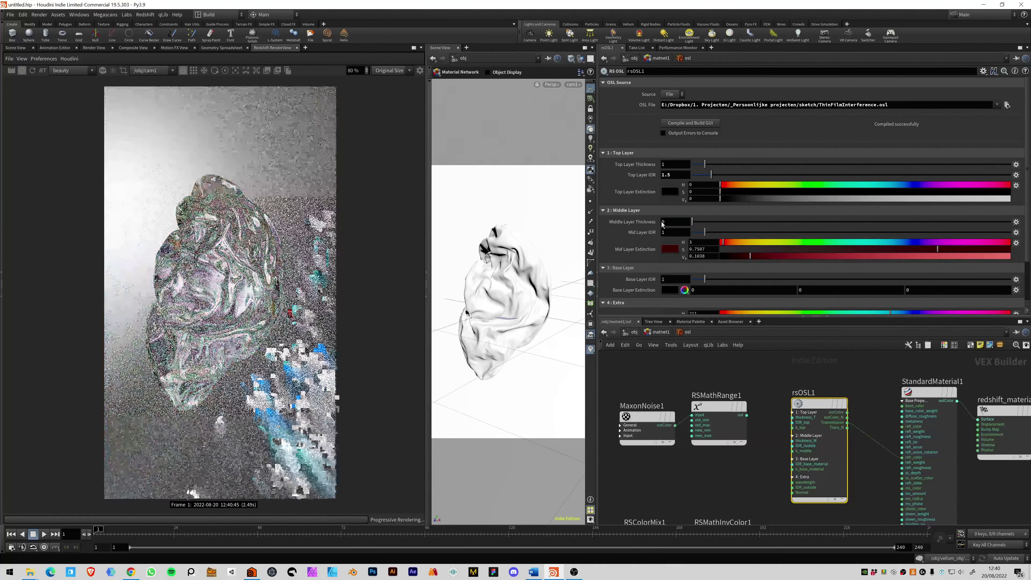
- Preview MaxonNoise1 directly on the material's surface and raise the noise's output contrast to about 0.32
drag(749, 383, 713, 446)
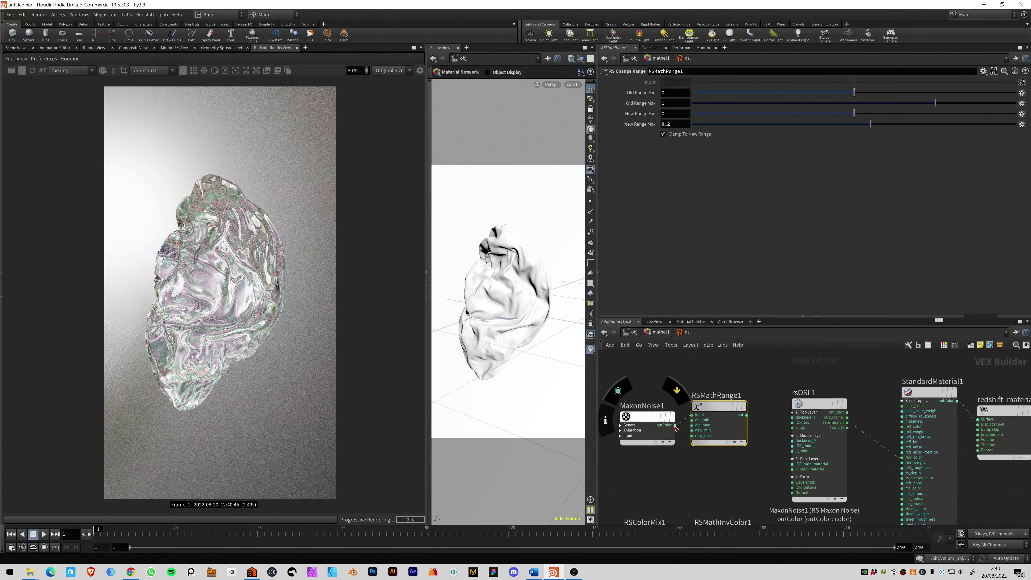
alt+shift+click(651, 417)
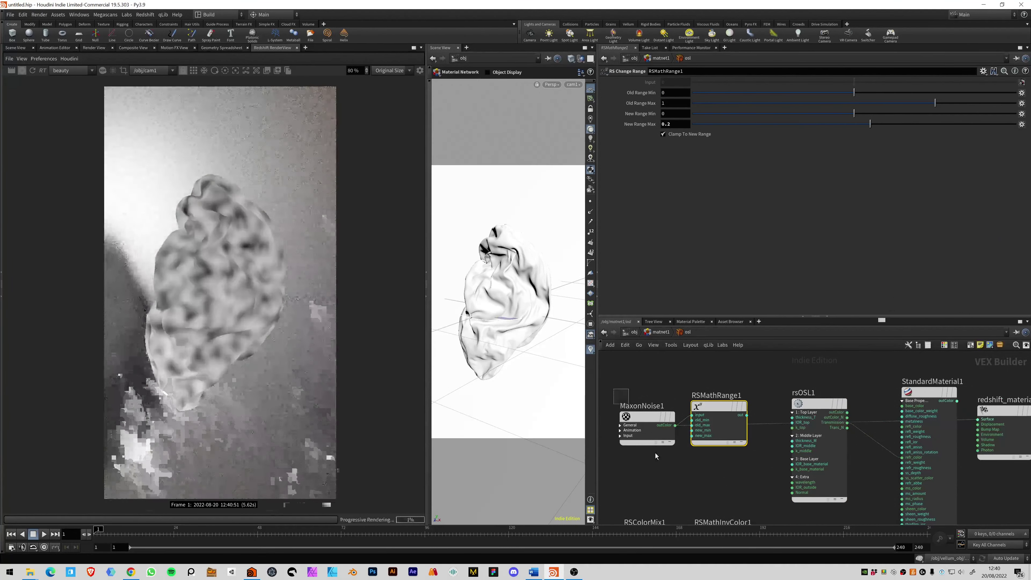
click(654, 439)
click(612, 242)
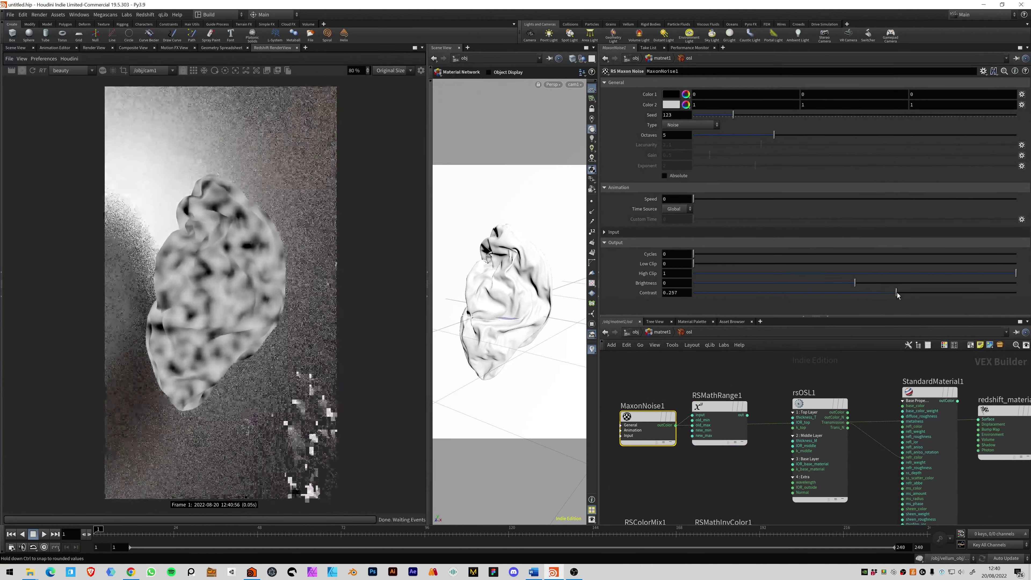
drag(872, 293, 908, 292)
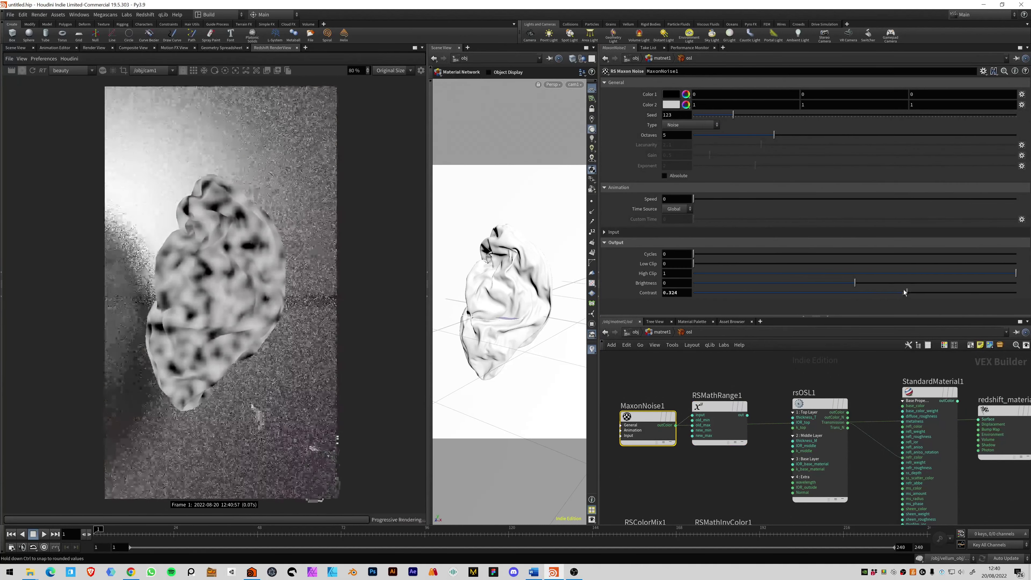
- Stretch MaxonNoise1 by setting its input Scale to 0.5, 5, 1
click(604, 233)
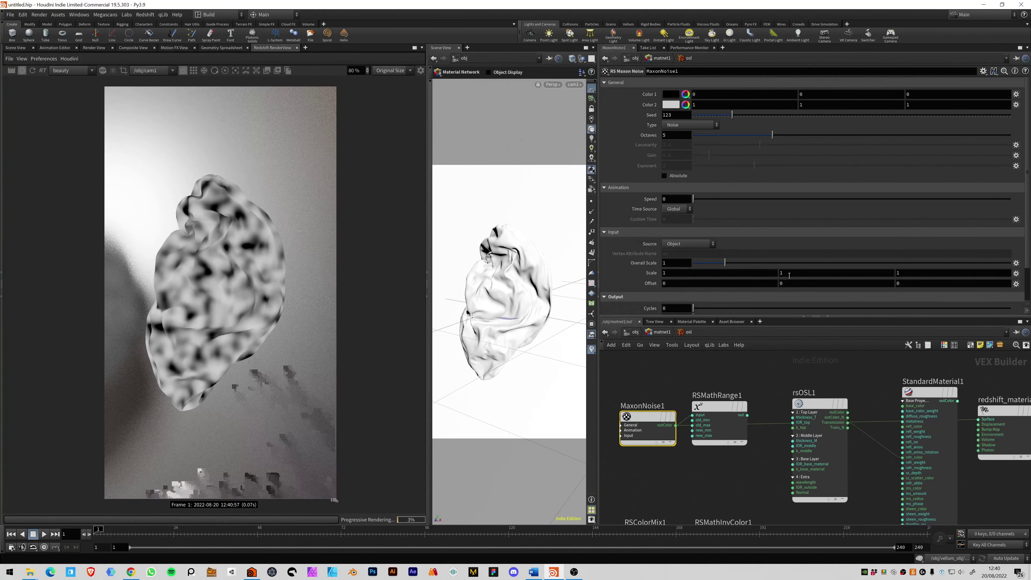
text(5)
key(Return)
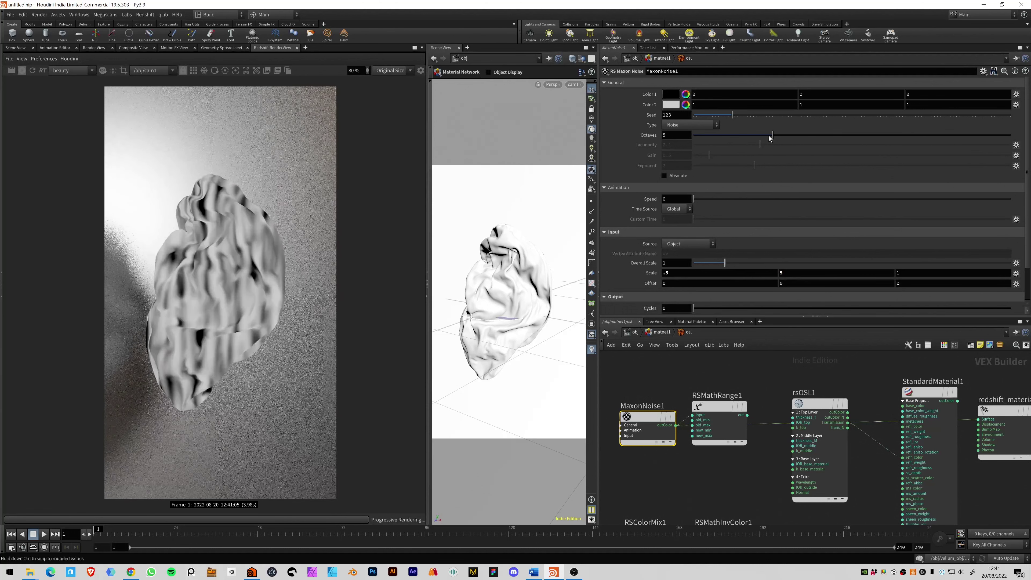
- Set MaxonNoise1's octaves to 6, its input Overall Scale to about 1.87 and its Scale Y value to 2
drag(771, 135, 788, 135)
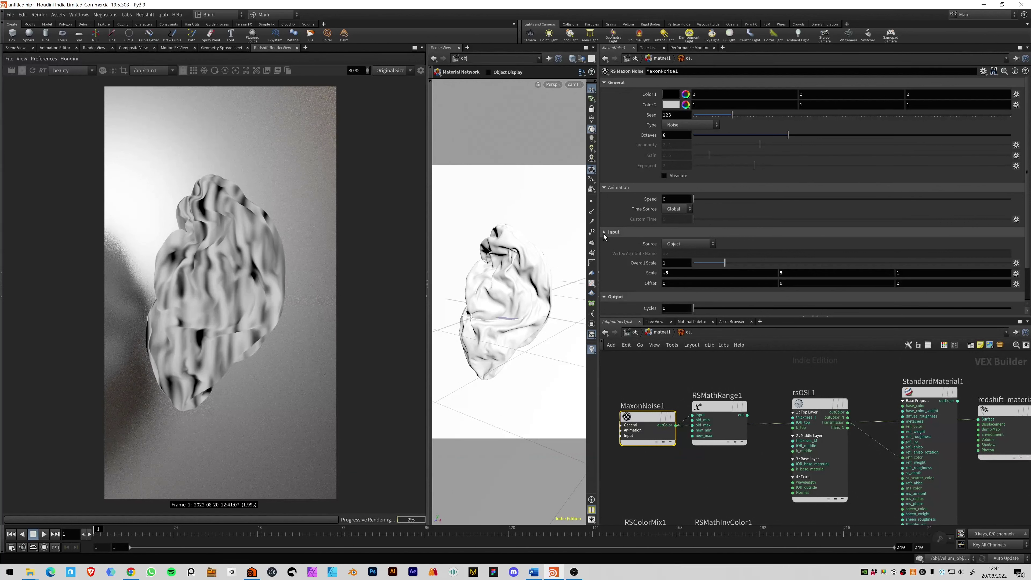
click(604, 232)
click(604, 232)
mouse_move(742, 263)
mouse_down()
mouse_move(765, 263)
mouse_move(736, 263)
mouse_move(754, 267)
mouse_up()
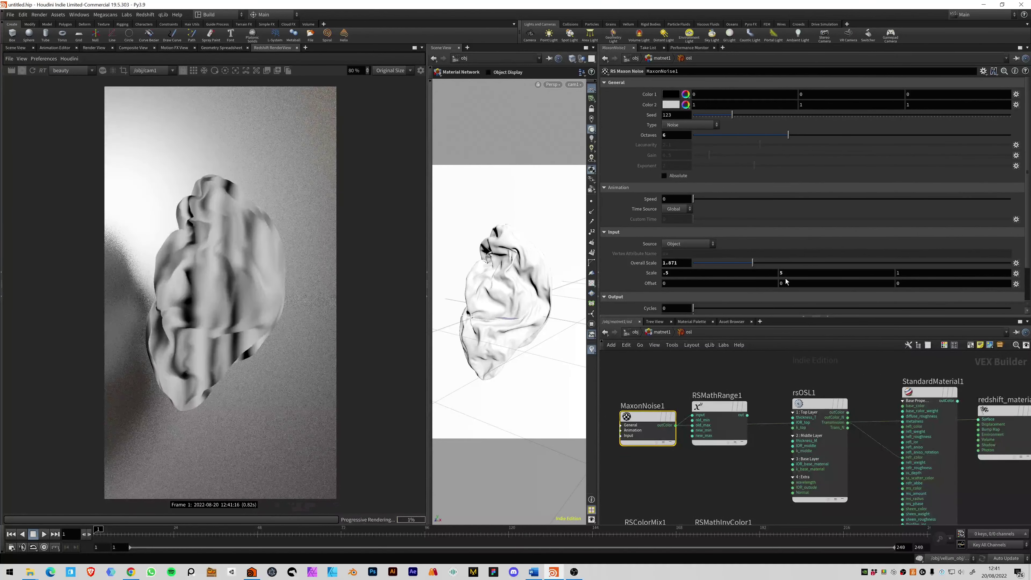
double_click(784, 274)
text(2)
key(Return)
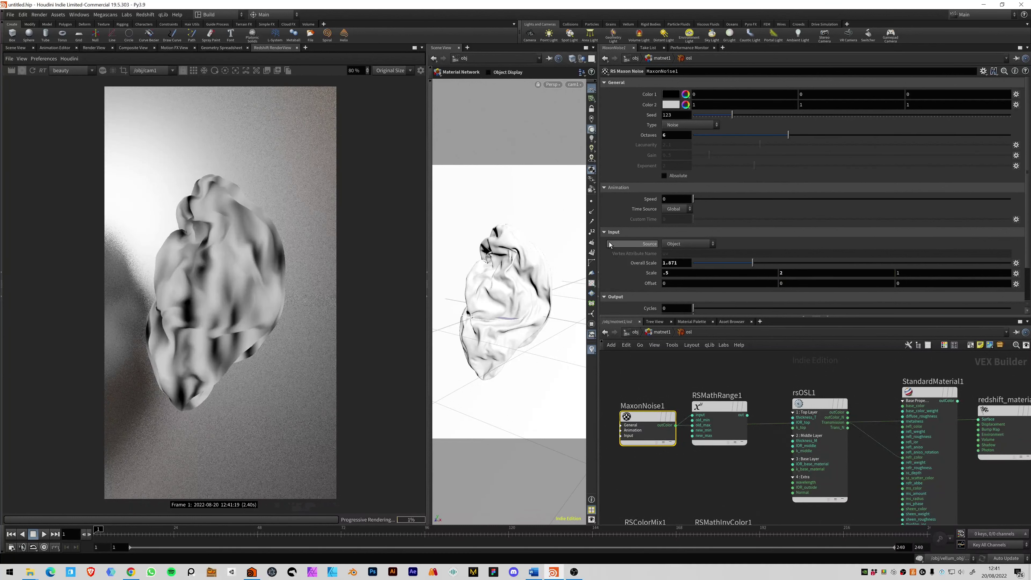
click(609, 232)
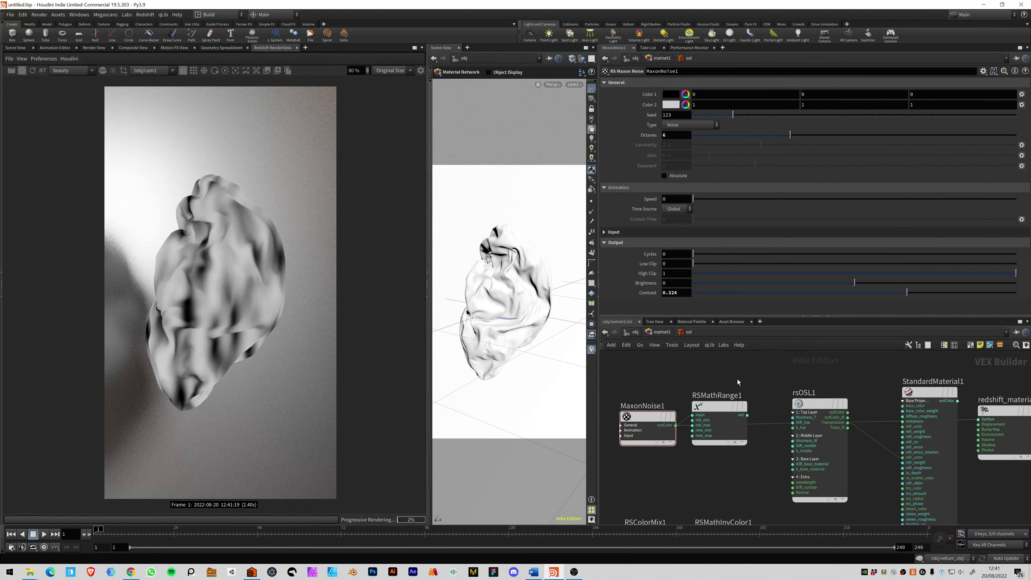
- Reconnect RSMathRange1's output to rsOSL1's middle layer thickness and restore StandardMaterial1 as the surface instead of the noise preview
middle_drag(737, 379, 712, 376)
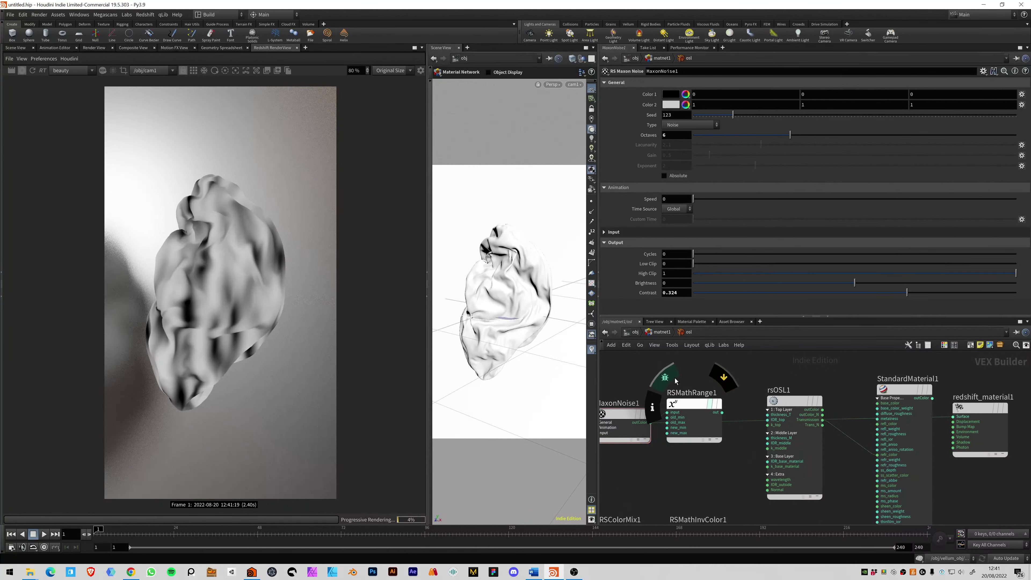
click(701, 438)
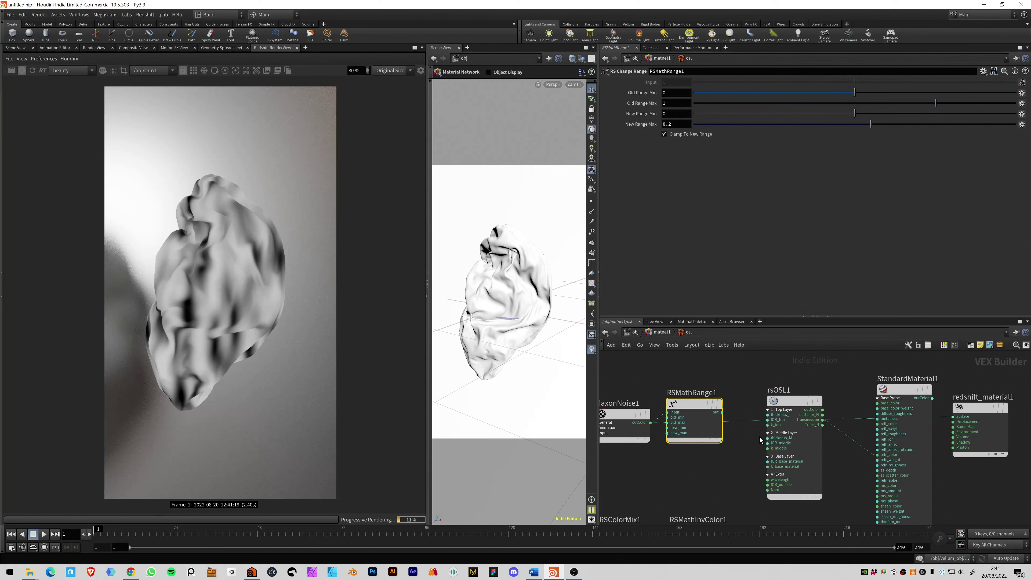
click(769, 440)
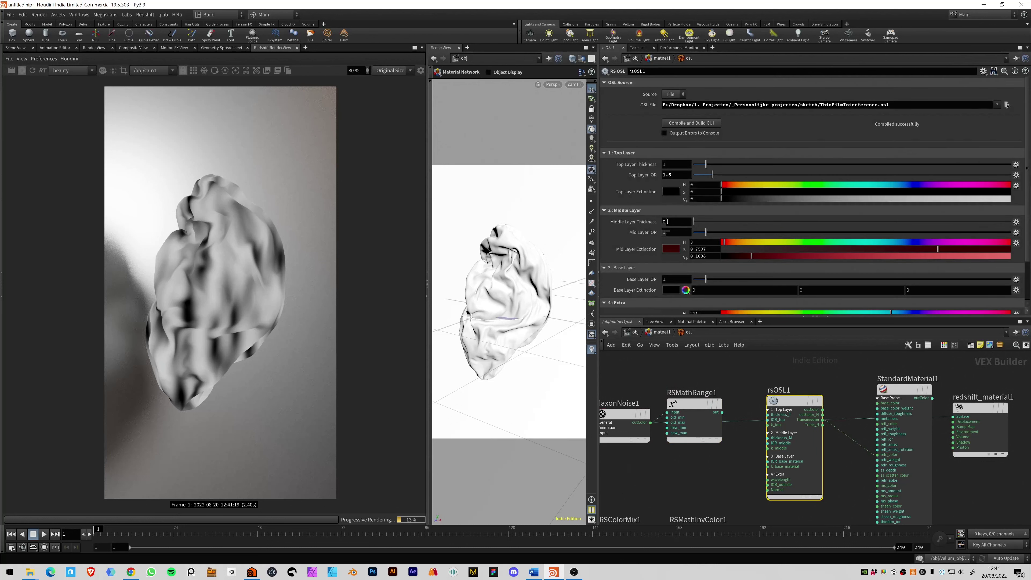
key(ctrl+z)
middle_drag(833, 381, 893, 378)
- Try a New Range Max of 0.1 on RSMathRange1 and set it to 0.4
click(689, 427)
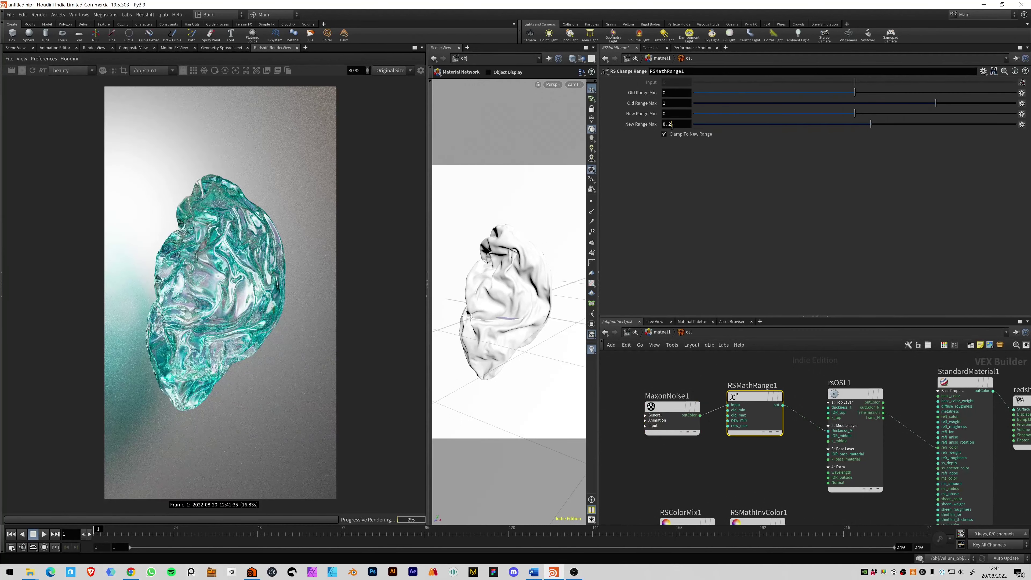
key(BackSpace)
text(1)
key(Return)
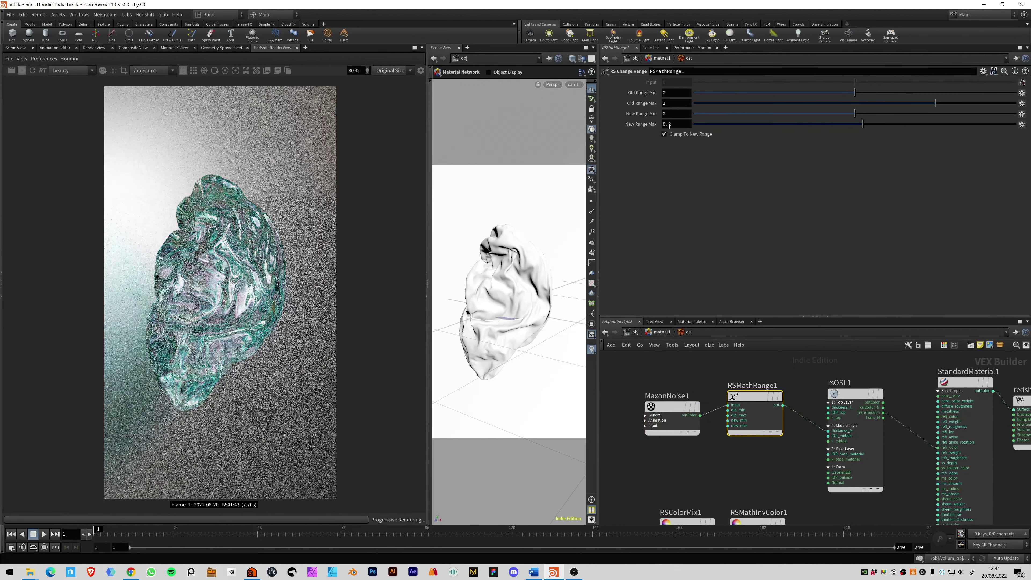
key(BackSpace)
text(4)
key(Return)
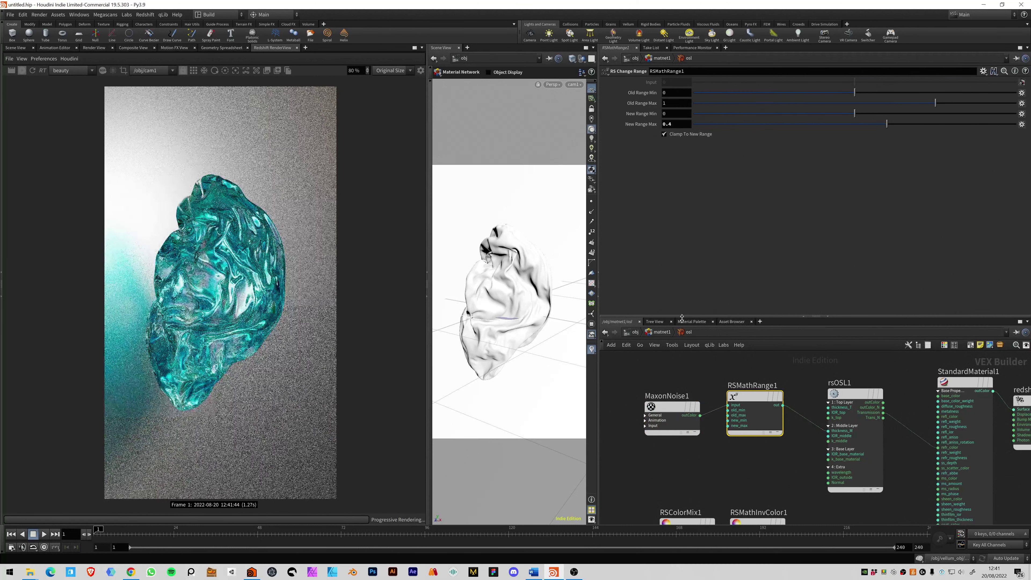
- Lower MaxonNoise1's output brightness to about -0.29 and change its noise type to Voronoi 1
click(672, 407)
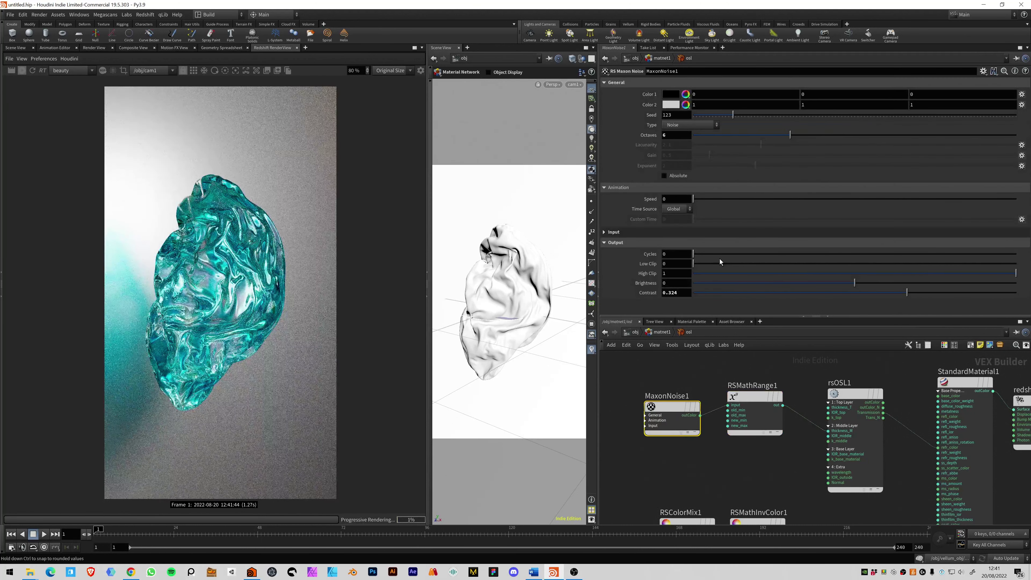
drag(821, 284, 802, 287)
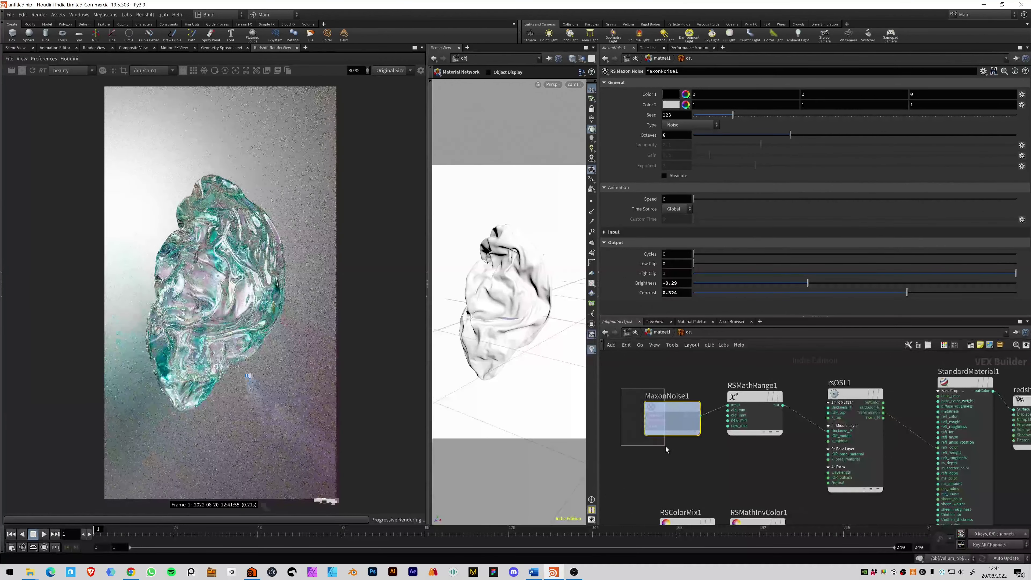
click(690, 124)
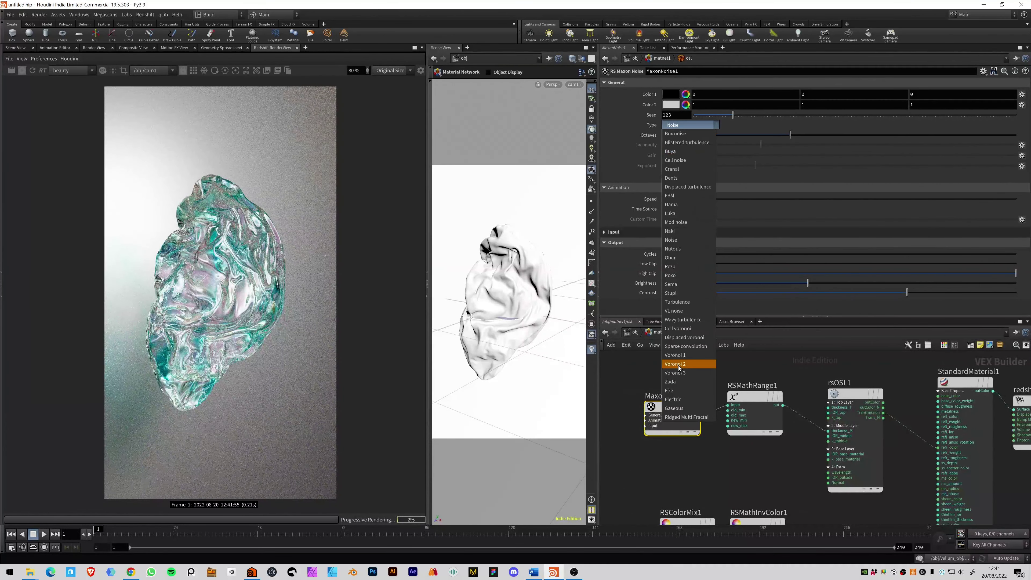
click(674, 355)
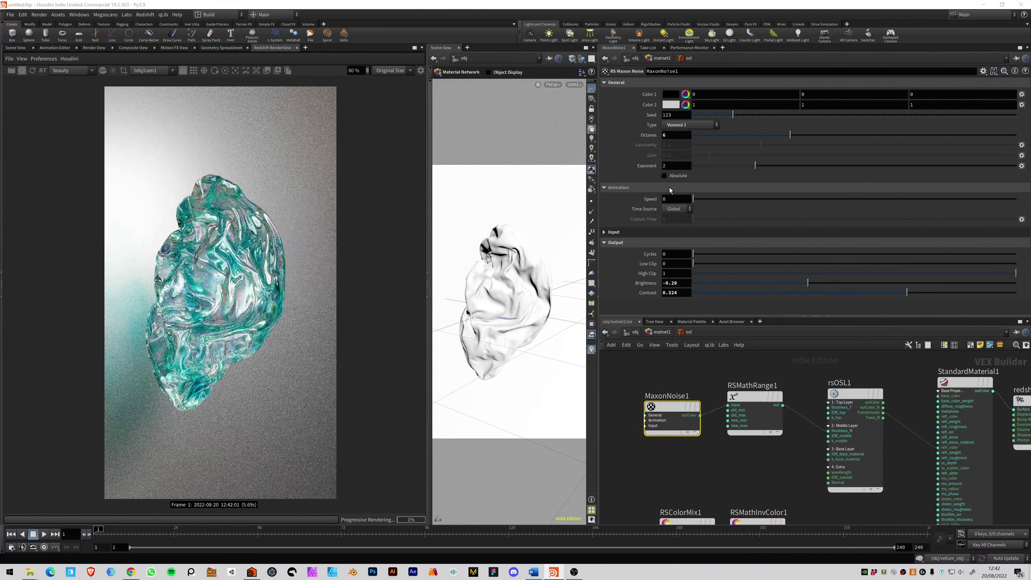
- Reset MaxonNoise1's input Scale to 1, 1, 1 and raise its Overall Scale to about 4.1
click(642, 232)
text(1)
key(Return)
drag(690, 274, 640, 275)
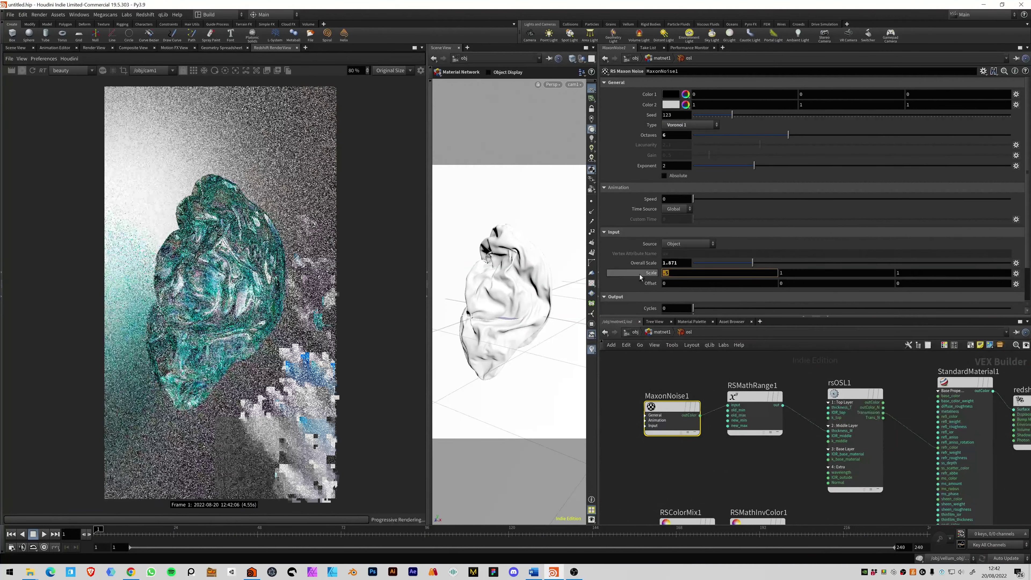
text(1)
key(Return)
click(723, 264)
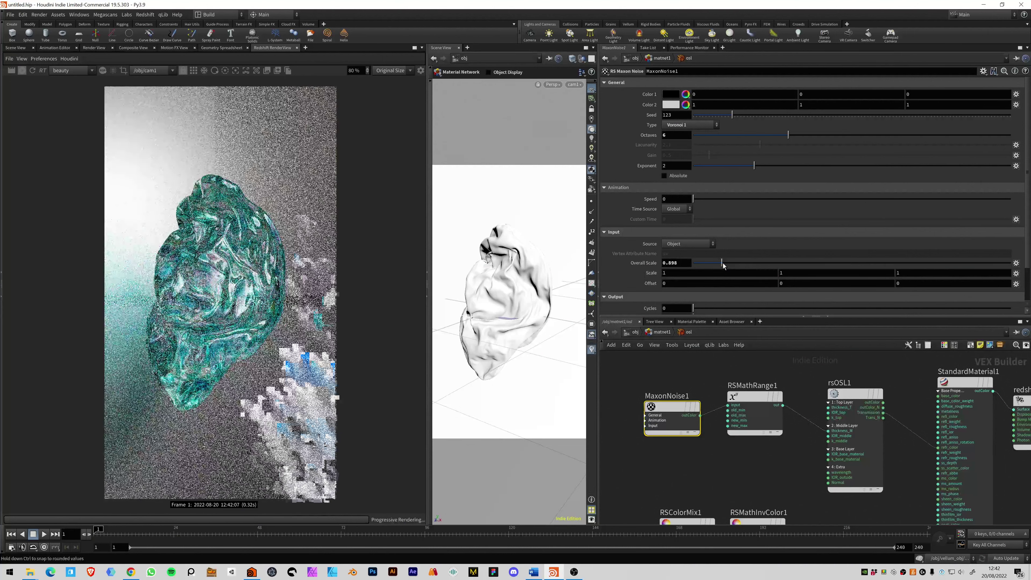
drag(761, 266, 827, 267)
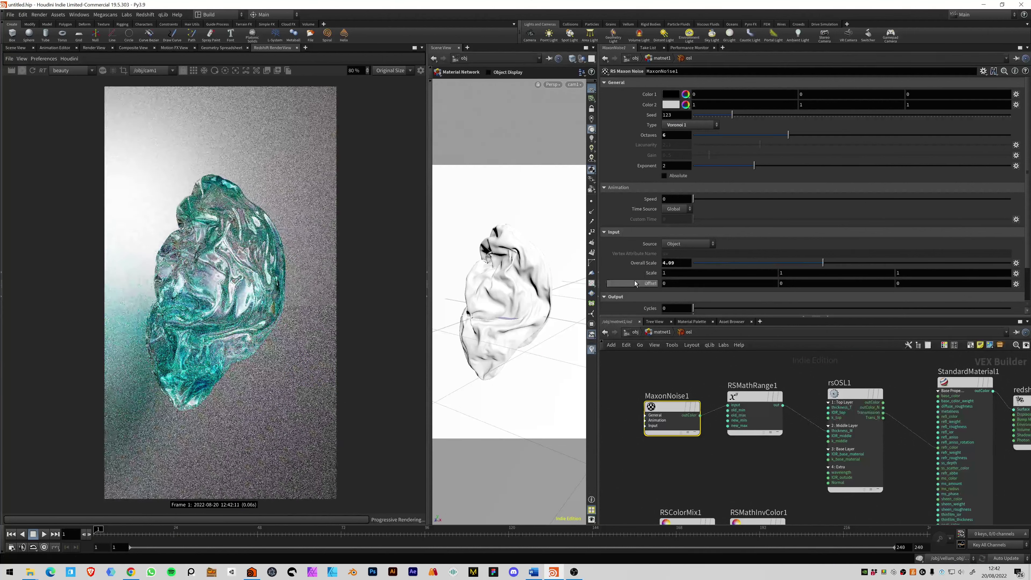
click(604, 233)
- Raise rsOSL1's Mid Layer IOR to 1.52
middle_drag(858, 426, 805, 420)
click(805, 421)
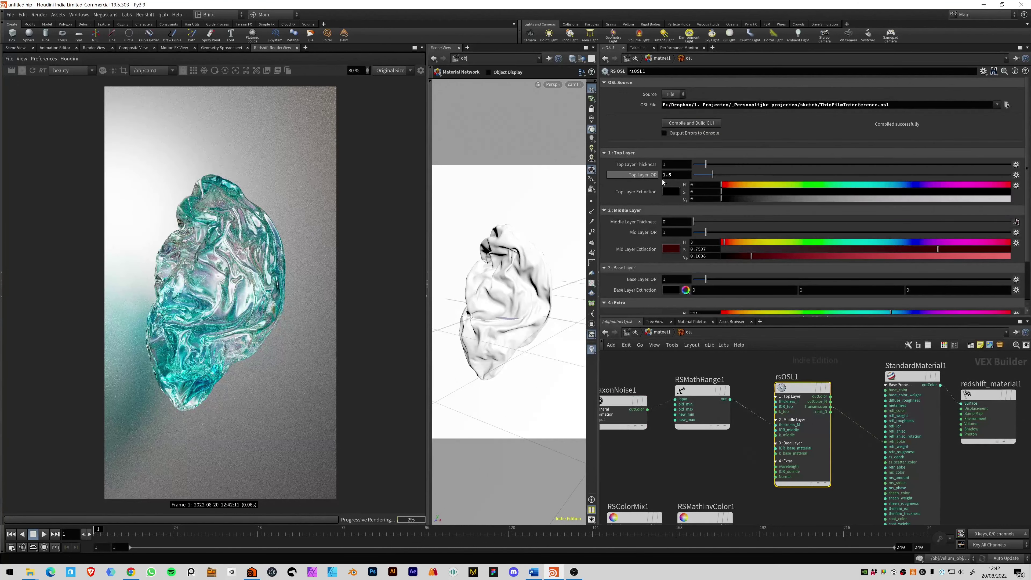
click(710, 232)
drag(711, 233, 714, 233)
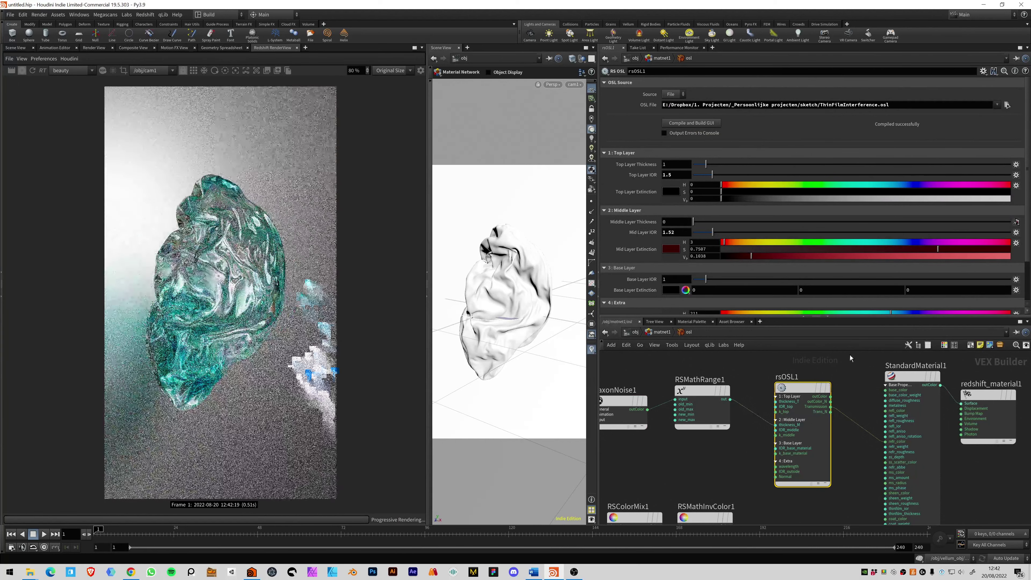
middle_drag(853, 371, 824, 375)
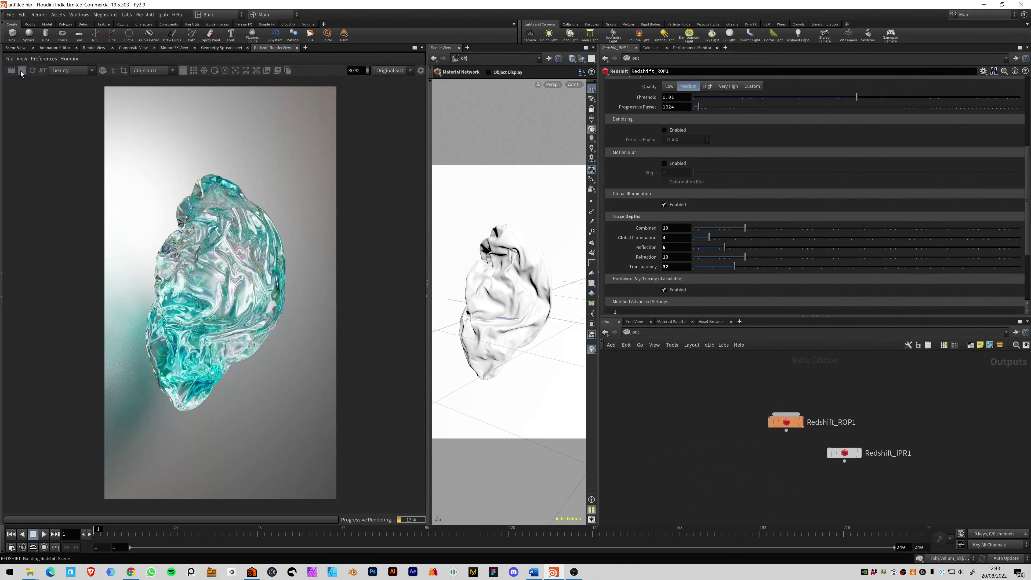
- Render the frame with the Redshift render view and switch to OBS Studio
click(20, 71)
click(574, 572)
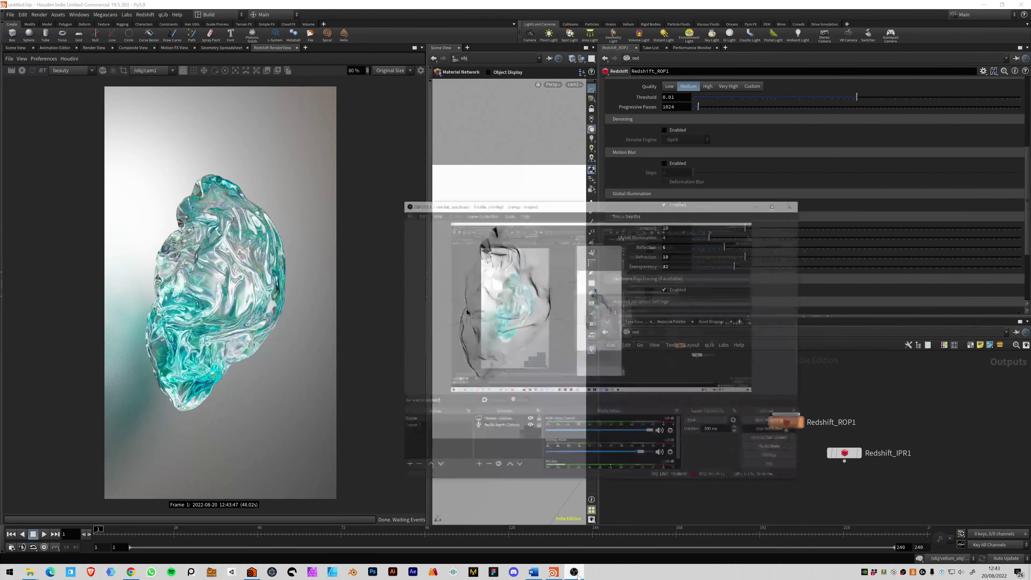